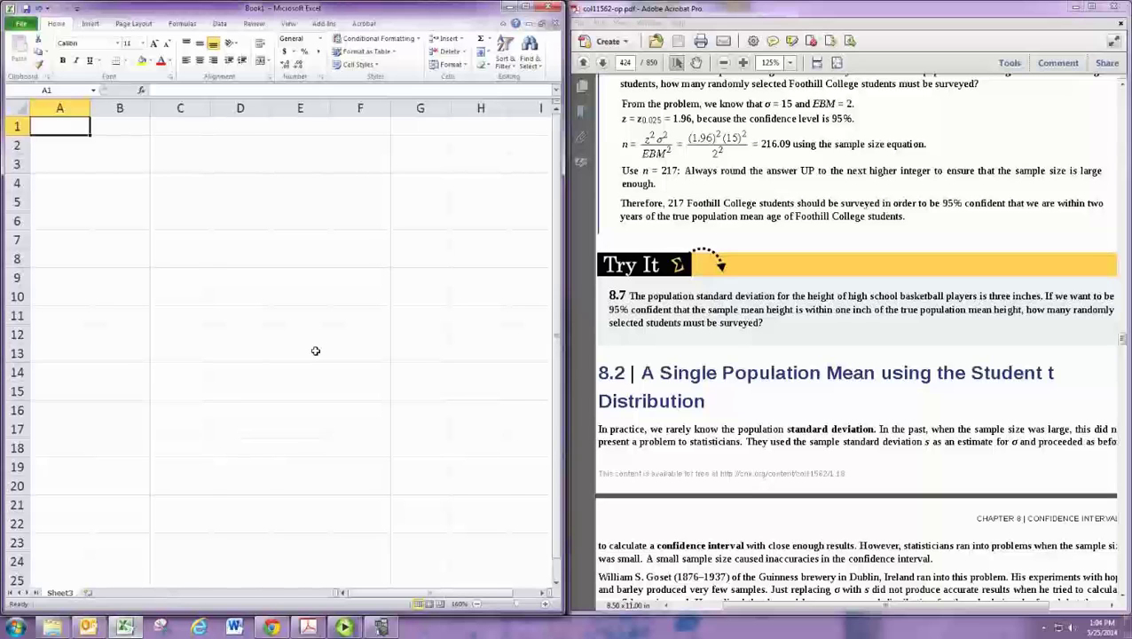
Scroll the textbook PDF back from page 424 to page 419, showing Try It 8.2 and Example 8.3
left_click(905, 306)
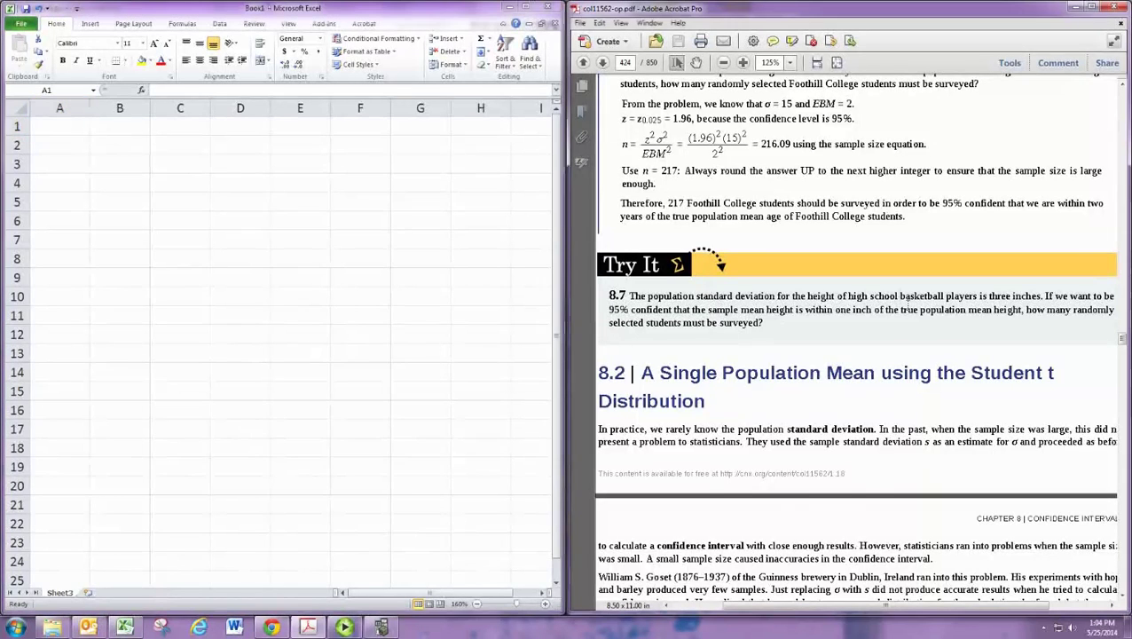
scroll(900, 302, "up", 5)
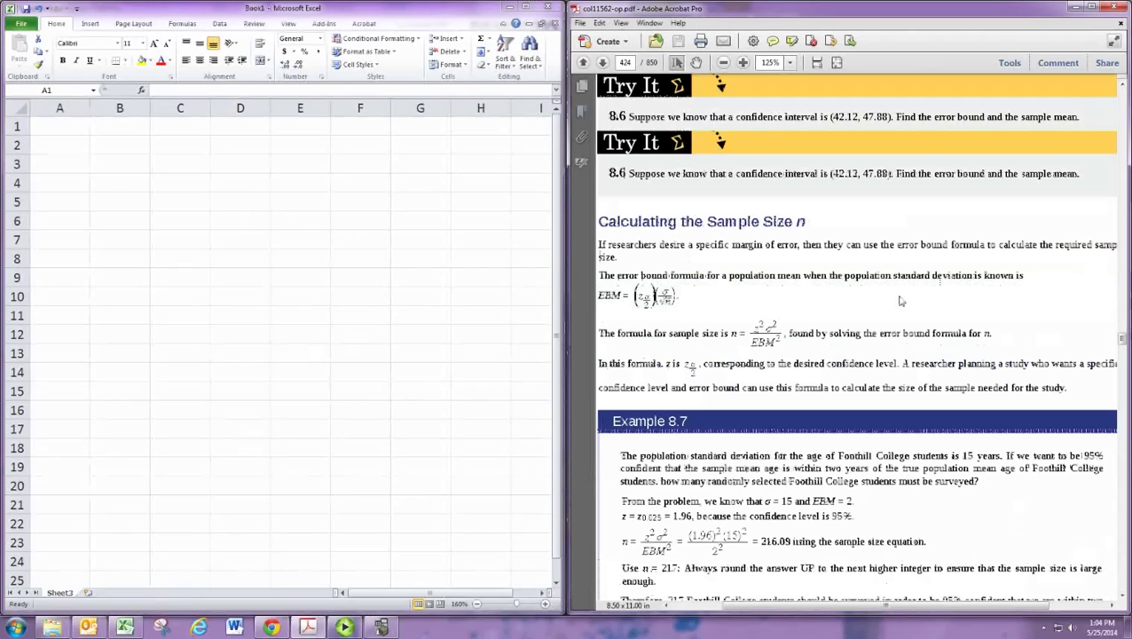
scroll(900, 301, "up", 20)
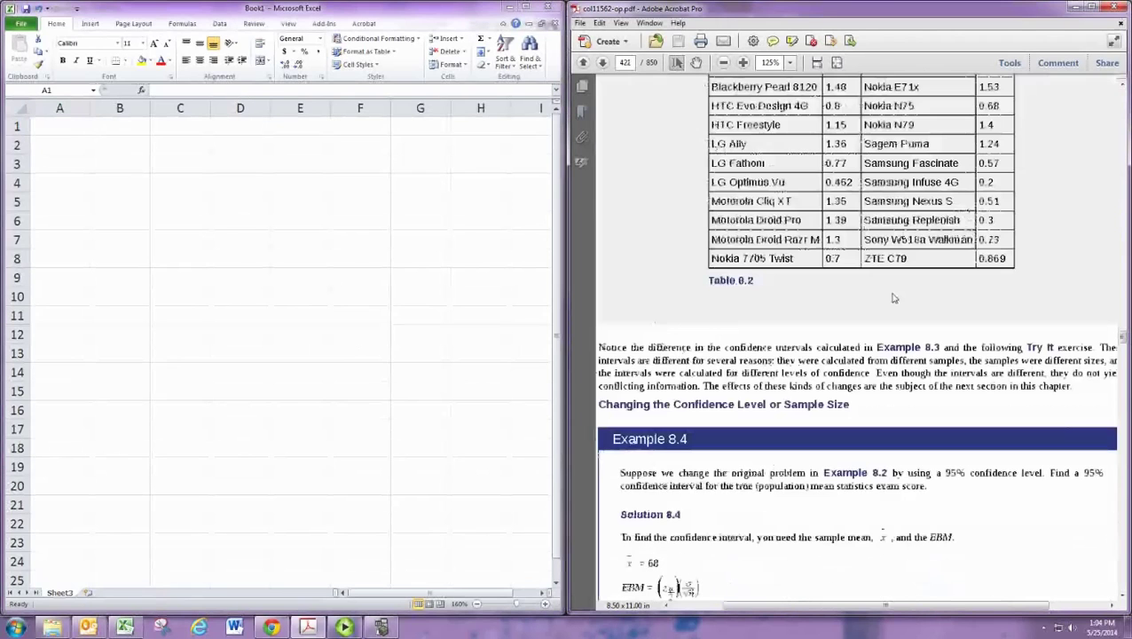
scroll(894, 298, "up", 10)
scroll(896, 299, "up", 8)
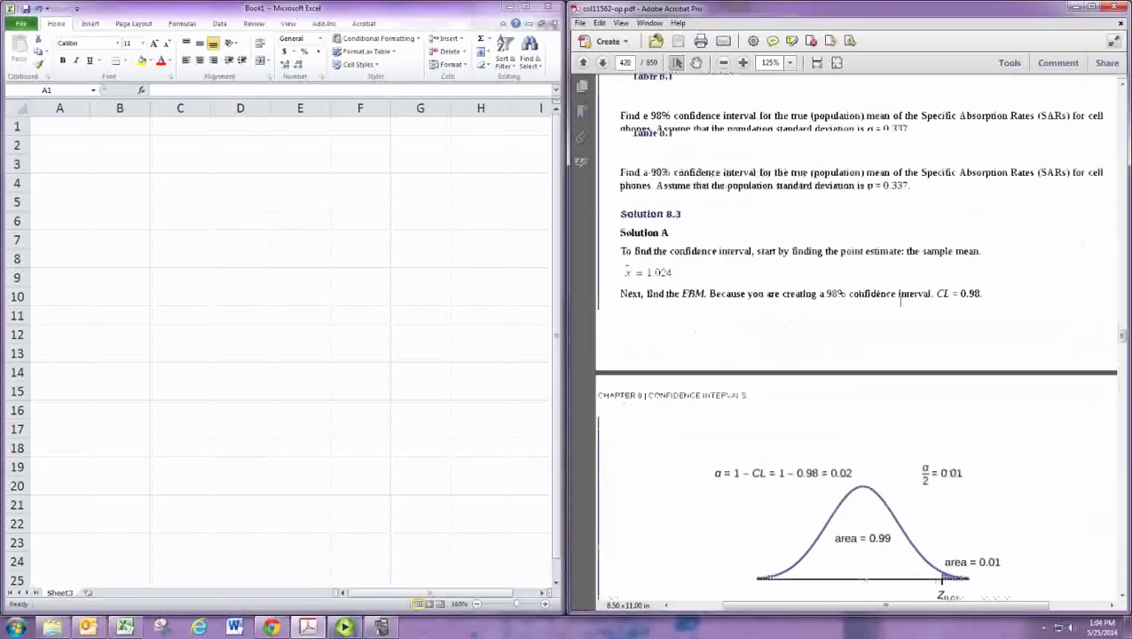
scroll(901, 302, "up", 10)
left_click(40, 126)
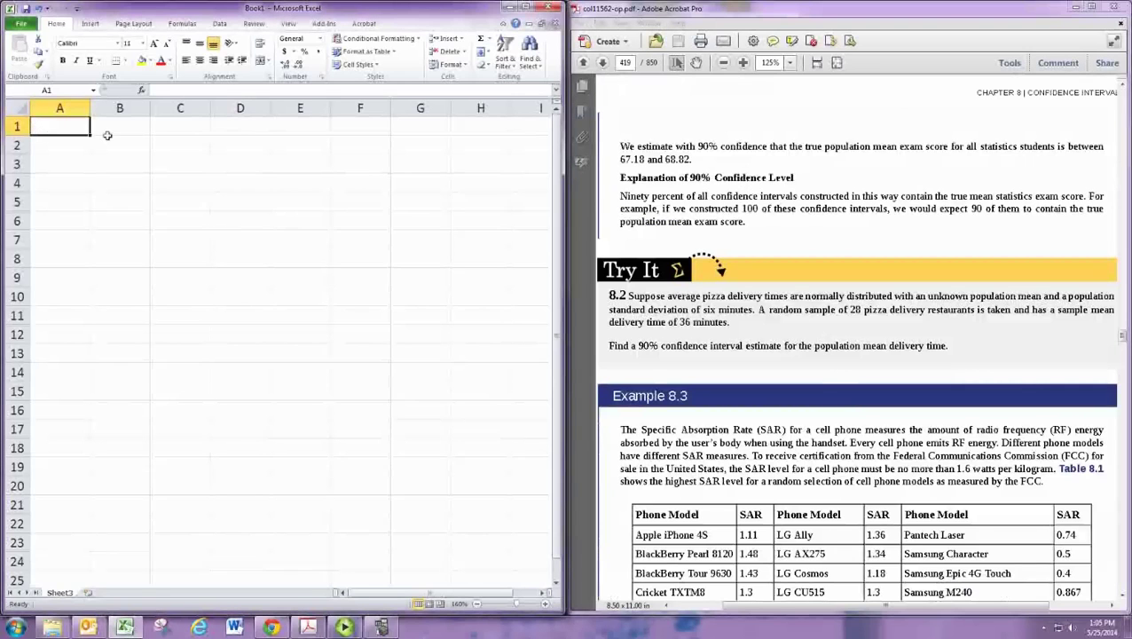
Enter the titles 'Confidence Intervals for the Mean' and 'Population Standard Deviation is Known' in A1:A2
type("Conm")
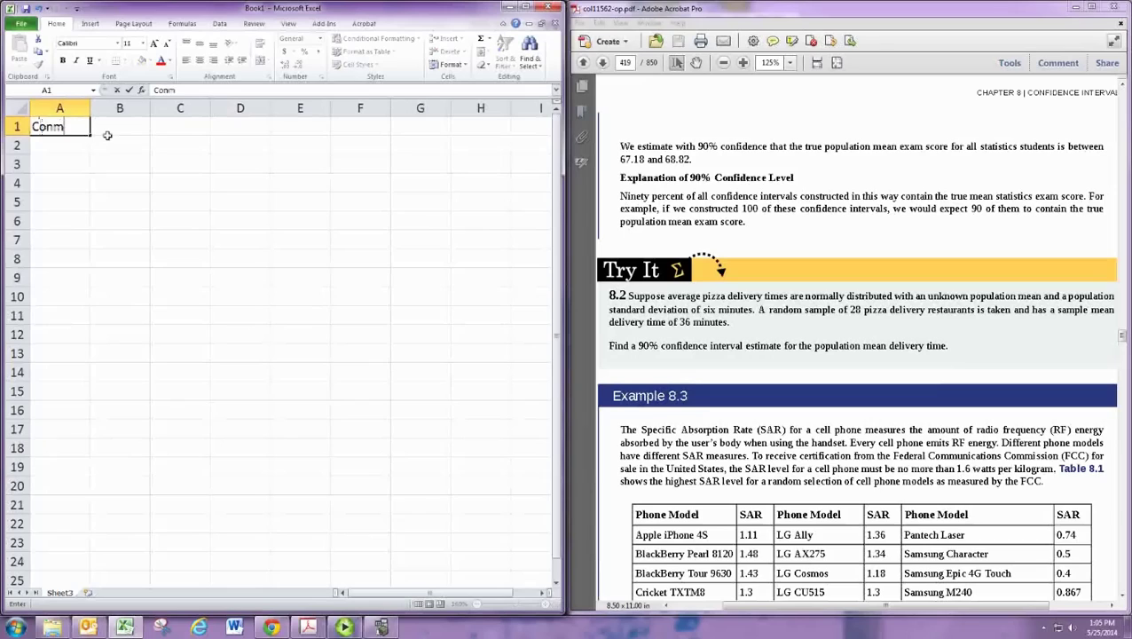
key("BackSpace")
type("fidence Interva")
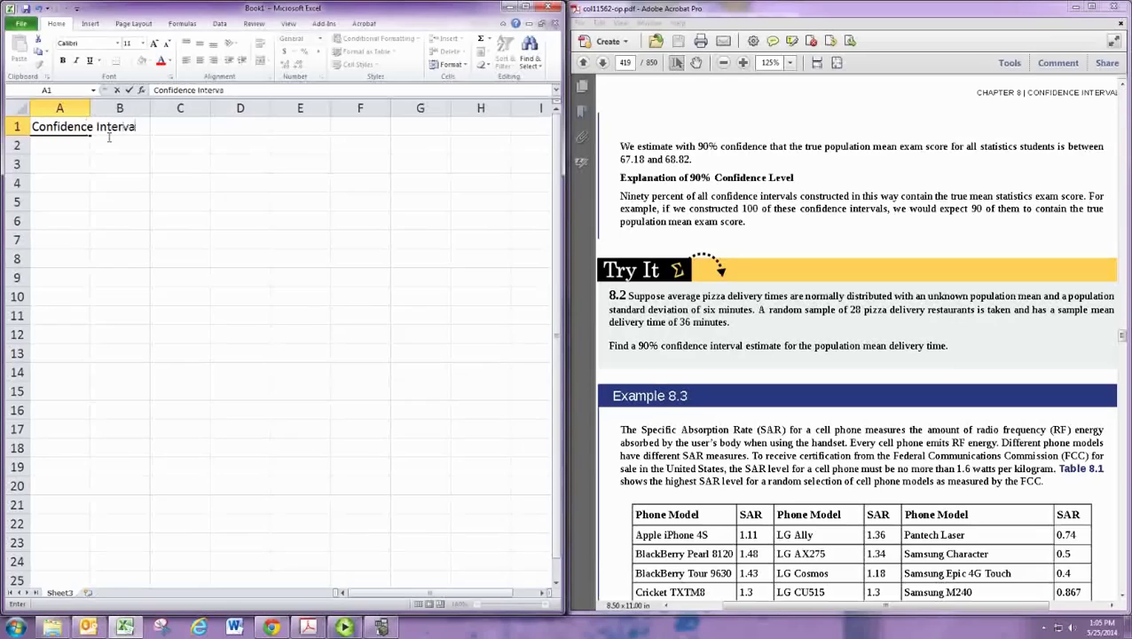
type("ls for the Mean")
key("Return")
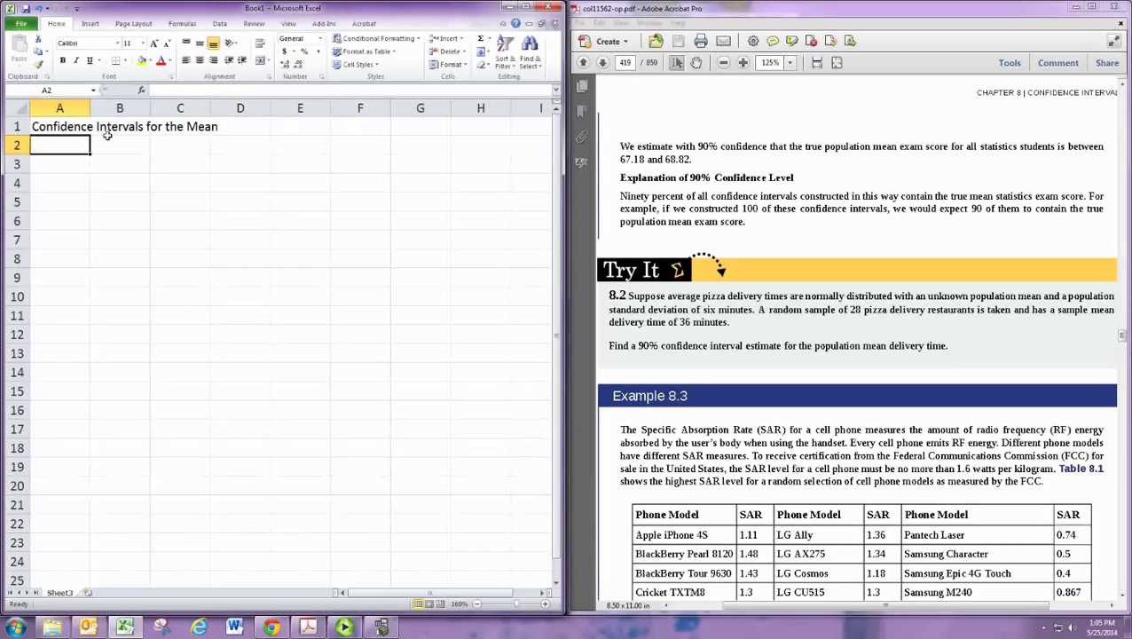
type("Populations")
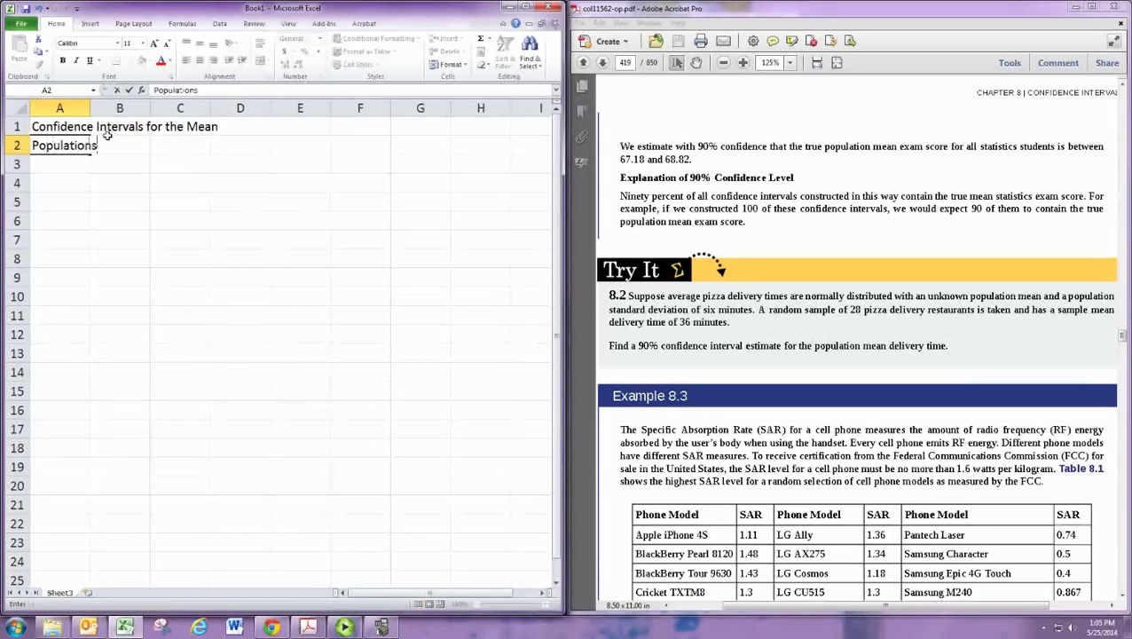
key("BackSpace")
type("Standard Deviation")
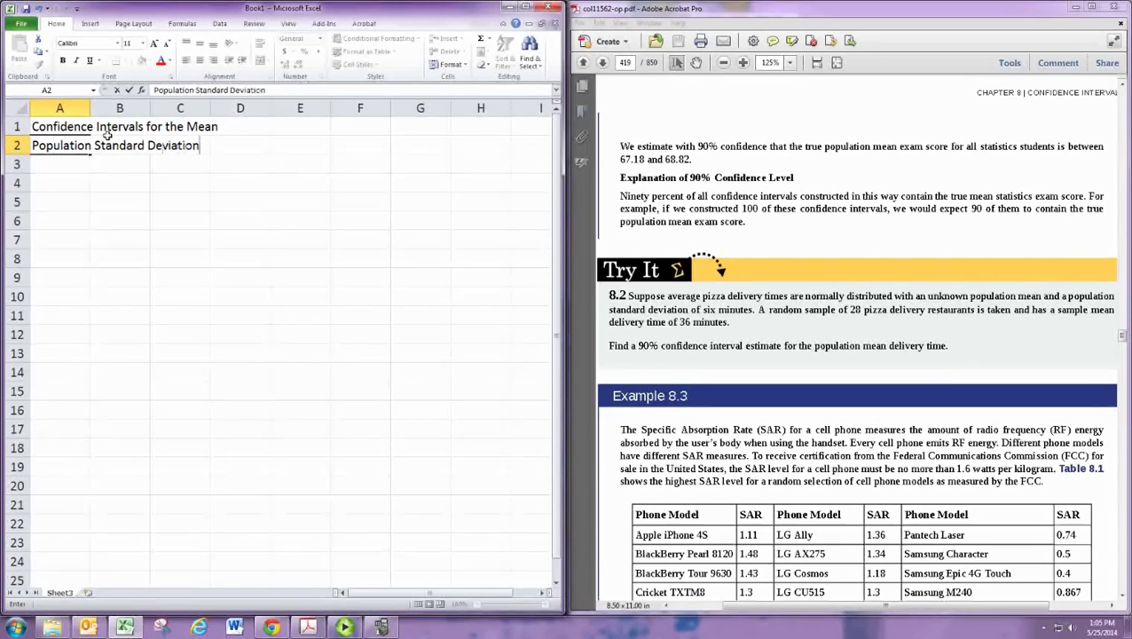
type(" is Known")
key("Return")
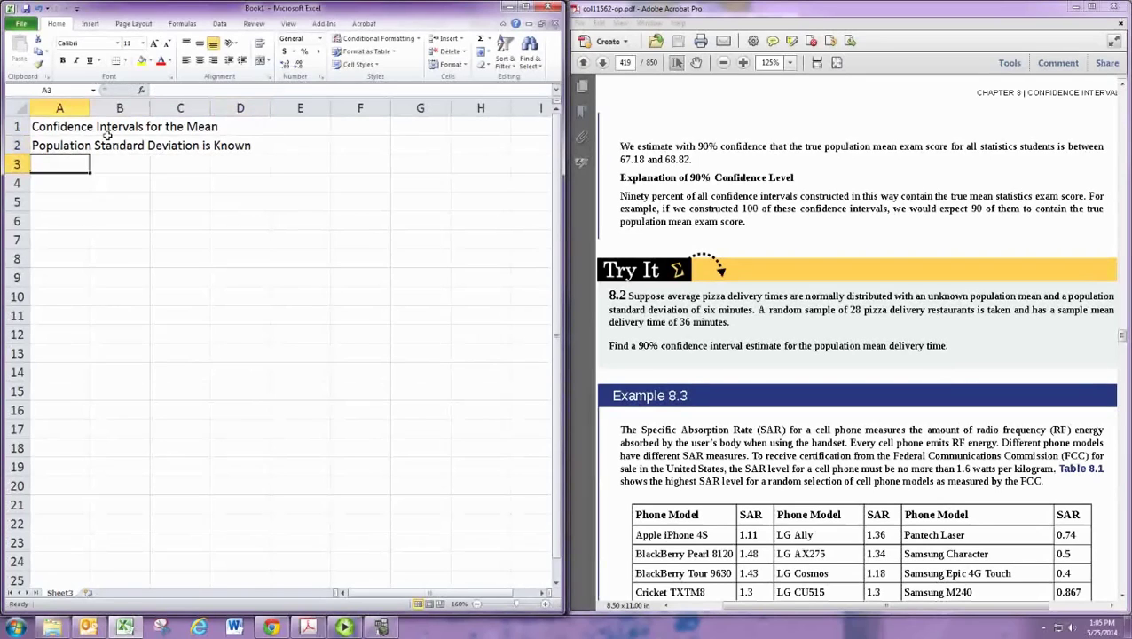
Add 'Z-Intervals' in A3 and the label 'Given Sample Statistics' in A5
type("Z-interv")
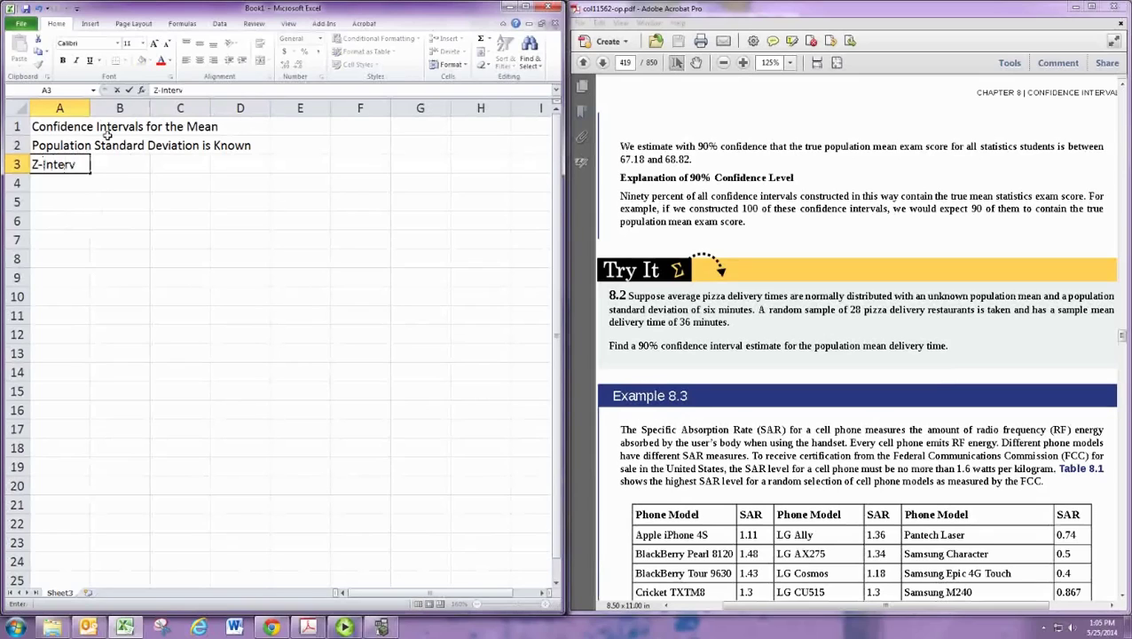
type("als")
key("Return")
key("Return")
type("Given Sum")
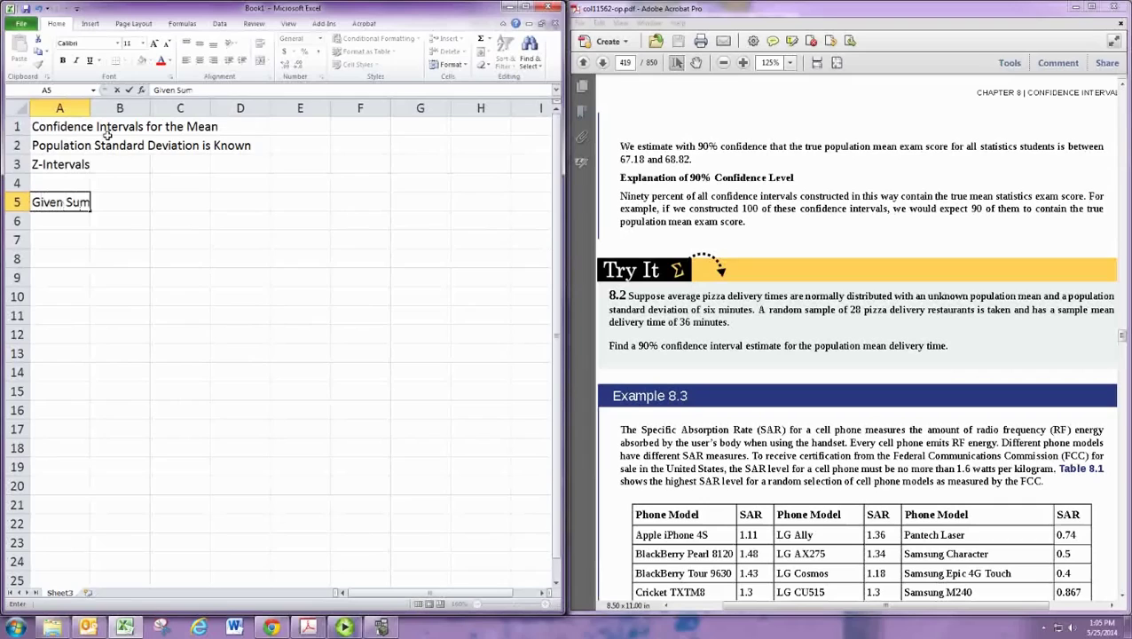
type("mary Stat")
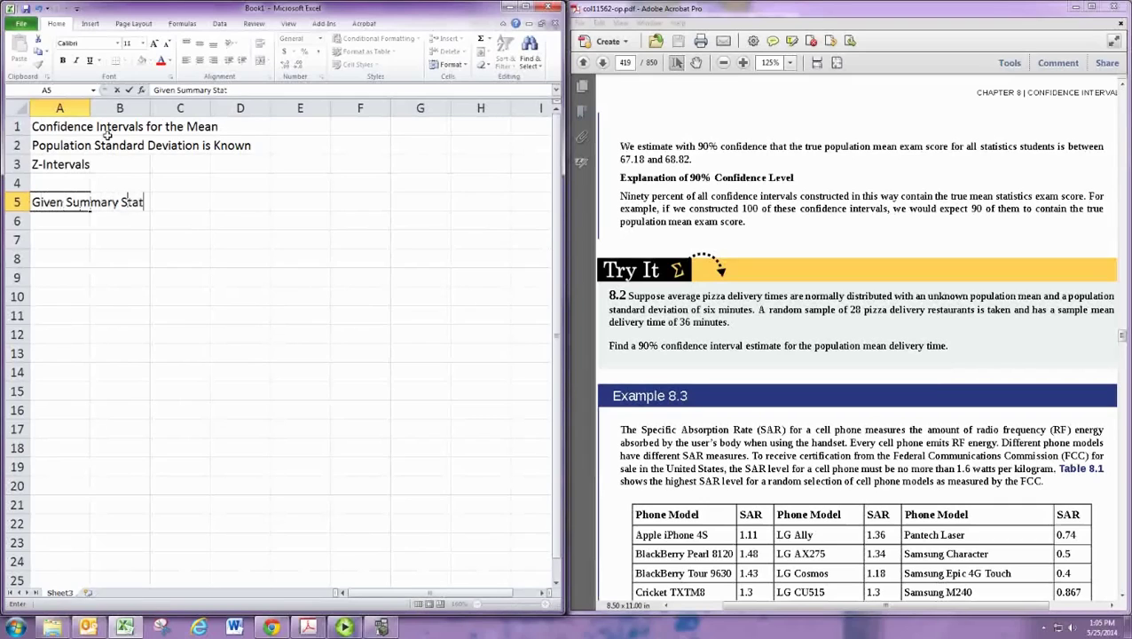
type("istics")
key("BackSpace")
key("BackSpace")
key("BackSpace")
key("BackSpace")
key("BackSpace")
key("BackSpace")
key("BackSpace")
key("BackSpace")
key("BackSpace")
key("BackSpace")
key("BackSpace")
key("BackSpace")
key("BackSpace")
key("BackSpace")
key("BackSpace")
key("BackSpace")
key("BackSpace")
type("amp")
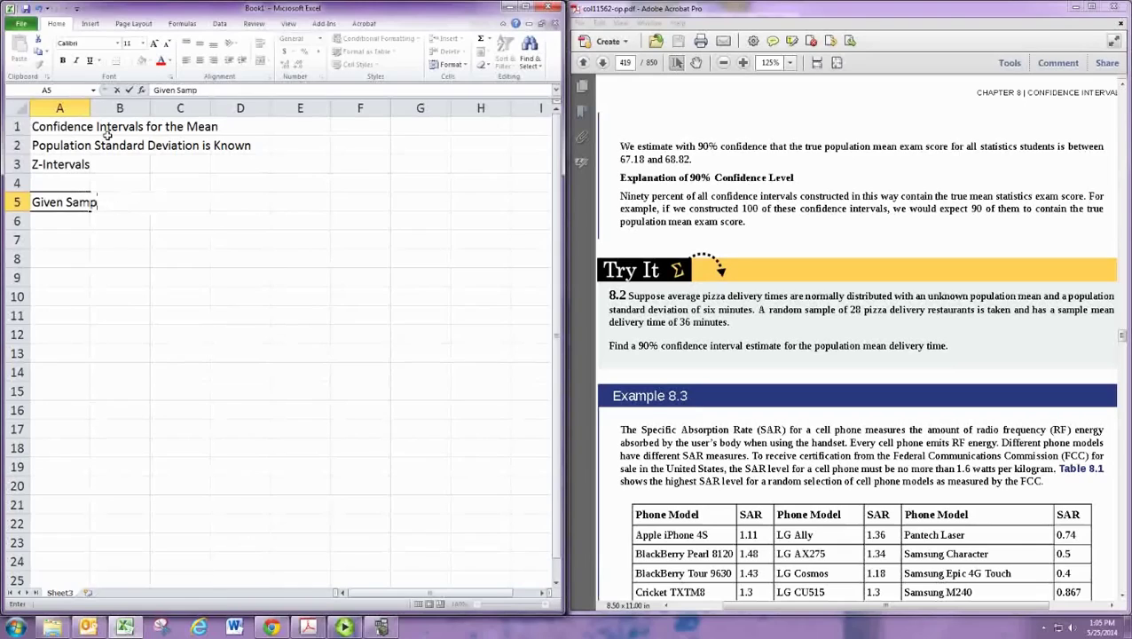
type("le Statis")
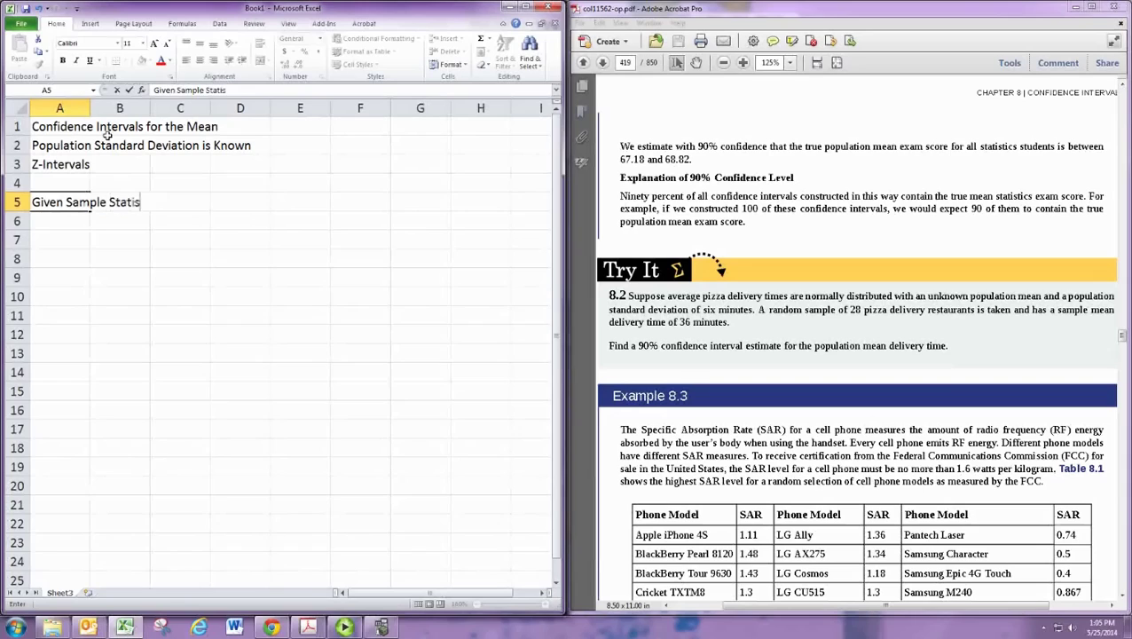
type("tics")
key("Return")
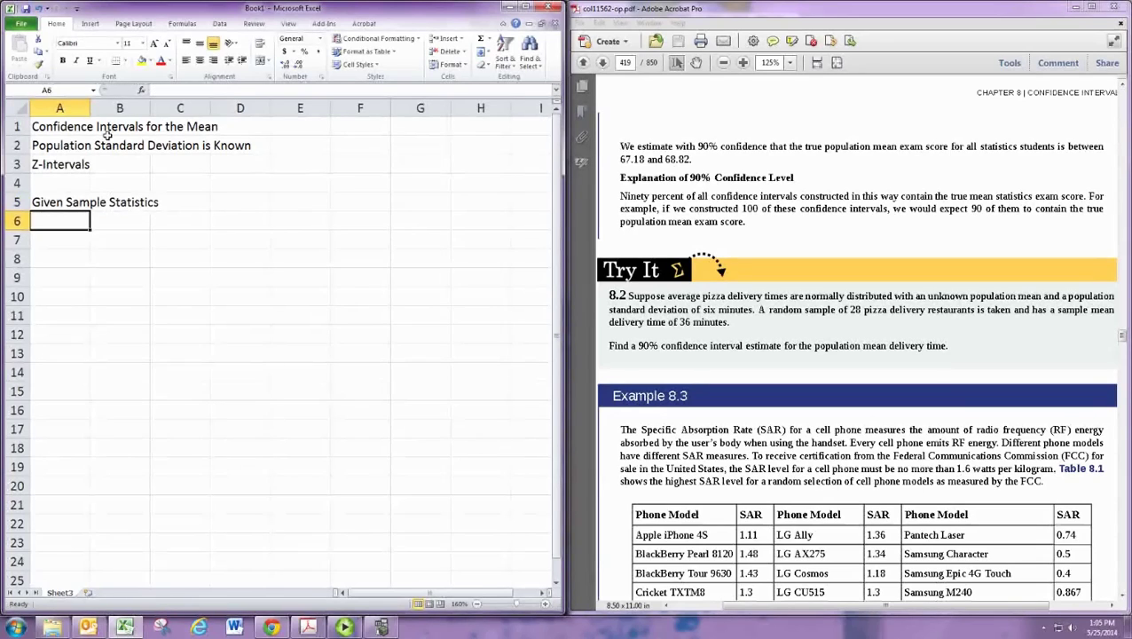
Label rows 6–9 sample mean, sample size, population standard deviation and confidence level
type("Sampl")
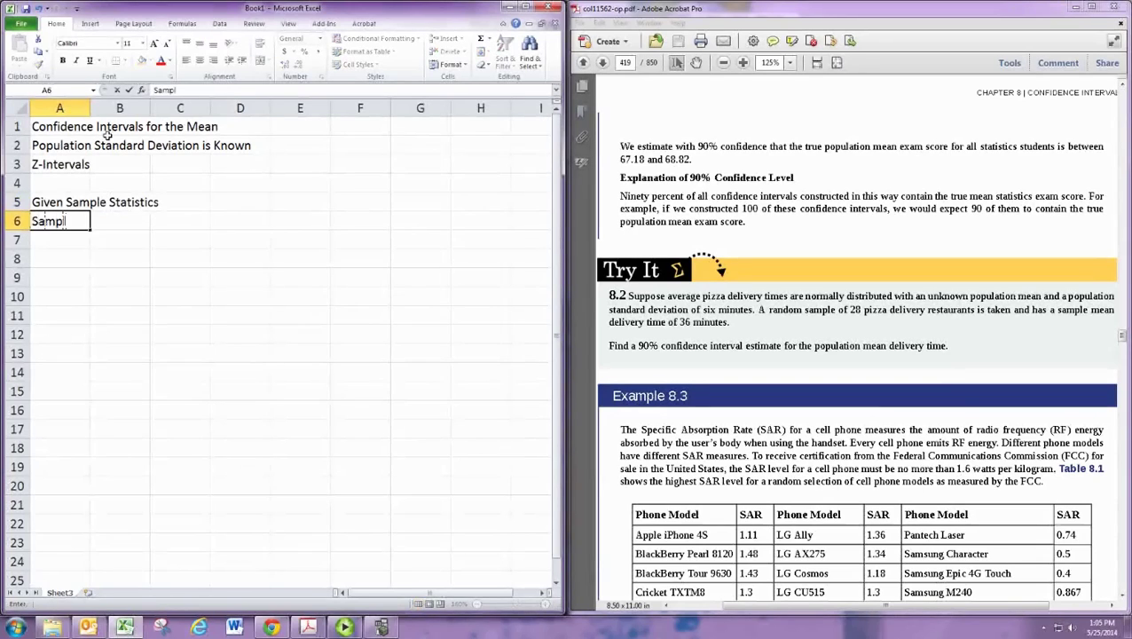
key("BackSpace")
key("BackSpace")
key("BackSpace")
key("BackSpace")
key("BackSpace")
type("sample mean")
key("Return")
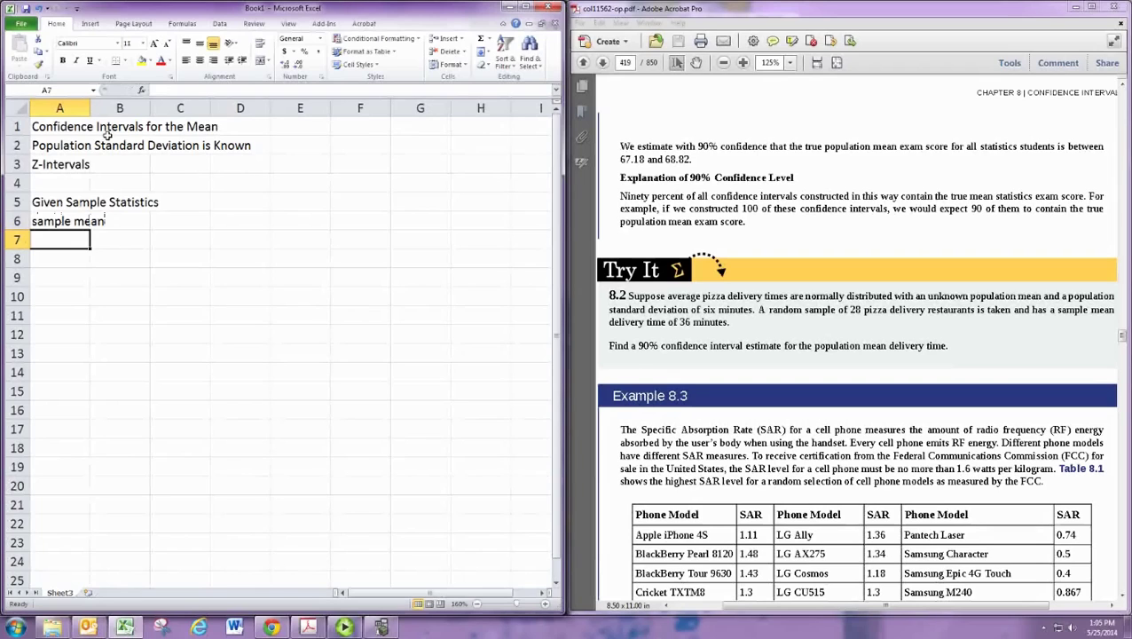
type("sample size")
key("Return")
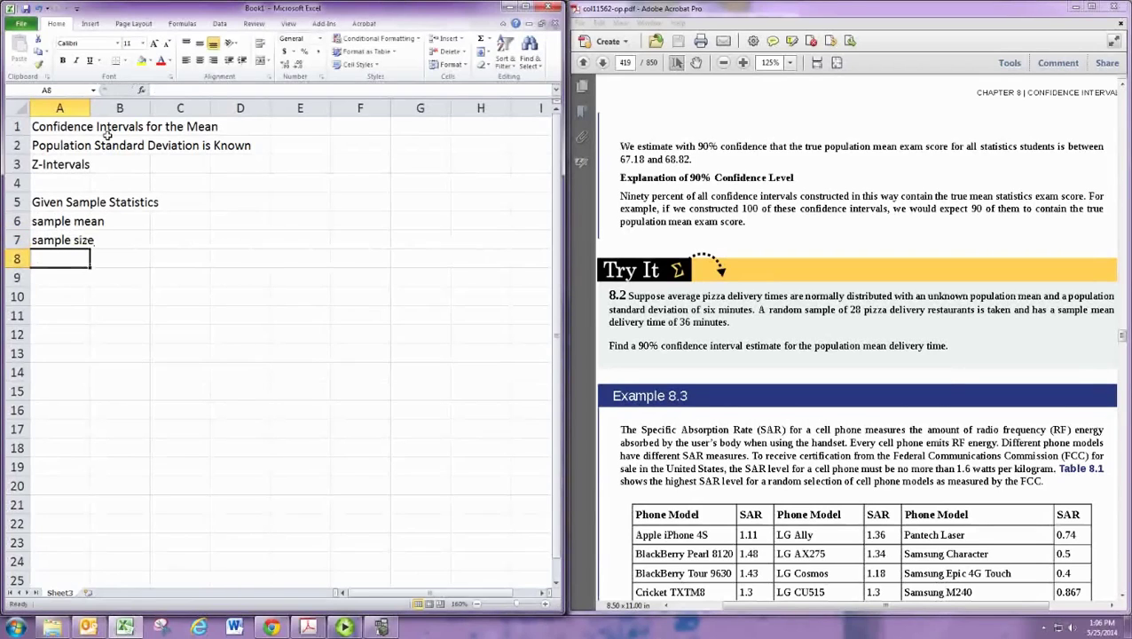
type("popul")
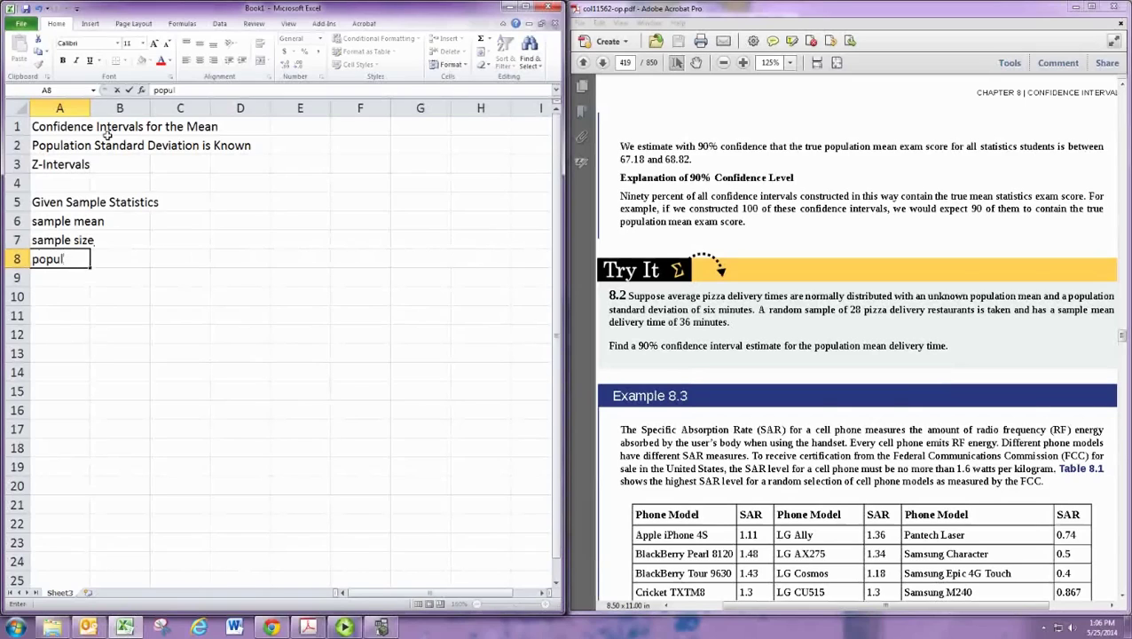
type("ation standar")
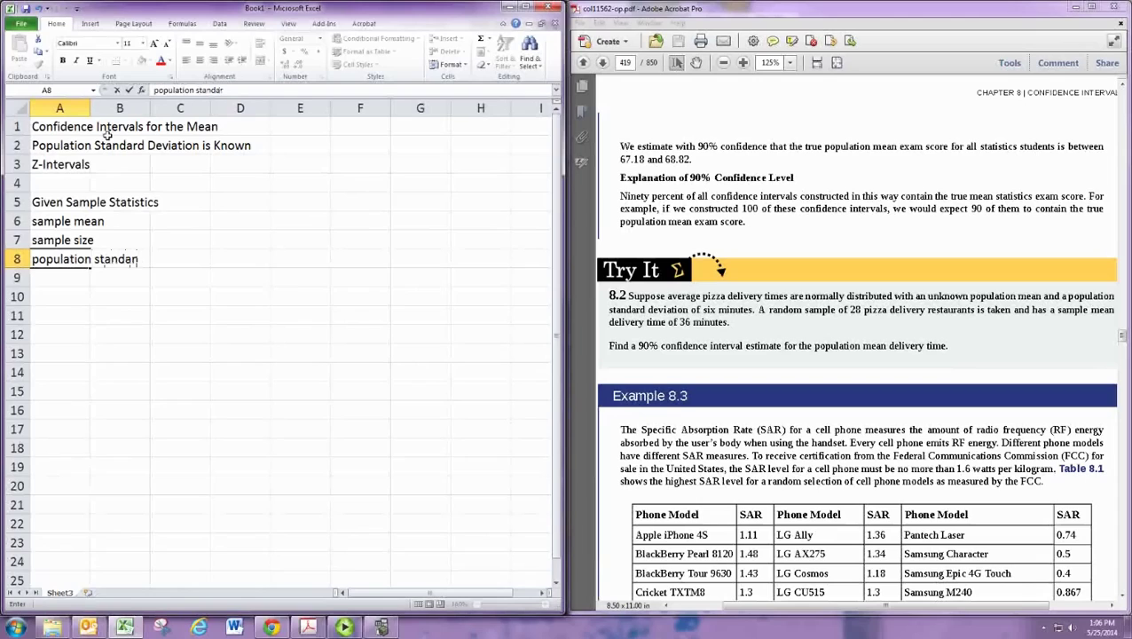
type("d deviatio")
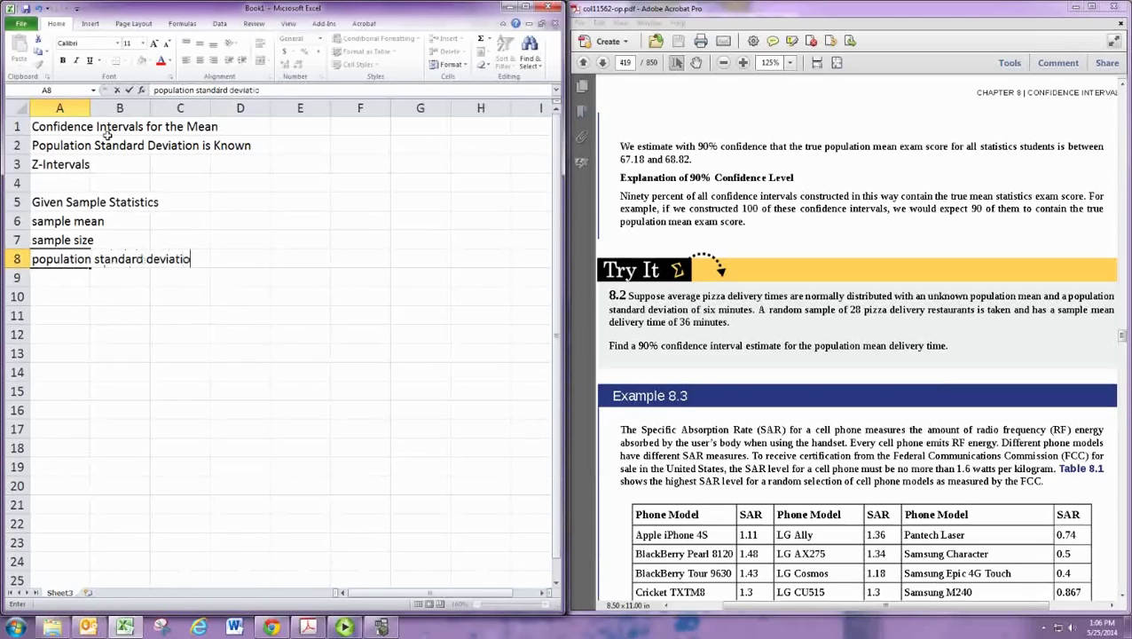
type("n")
key("Return")
type("confidence")
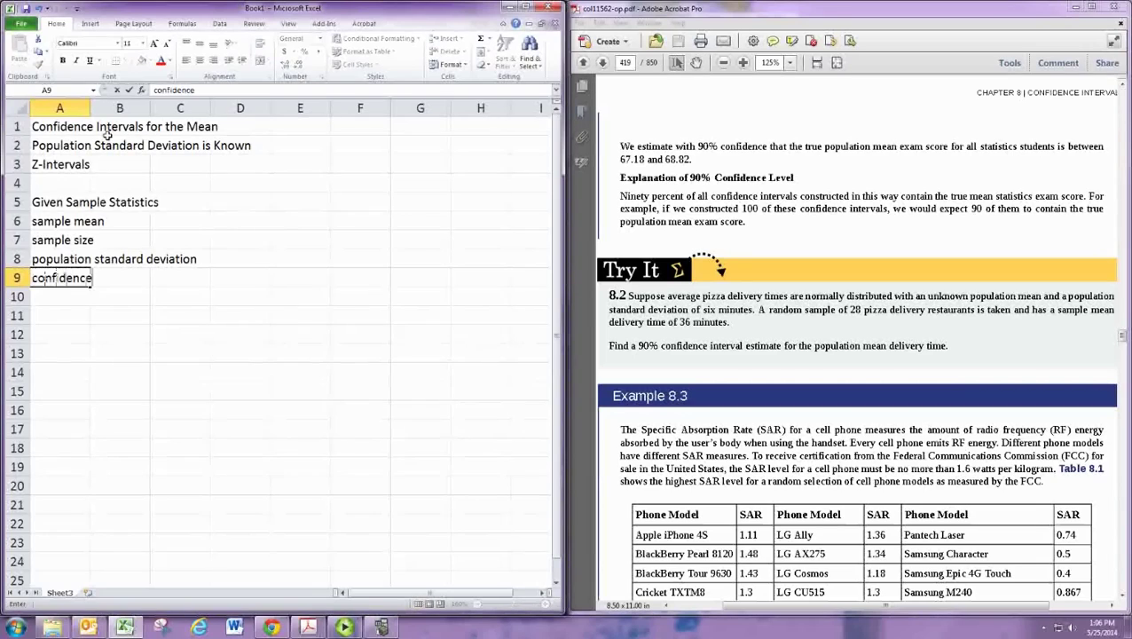
type(" leve")
key("BackSpace")
key("BackSpace")
type("b")
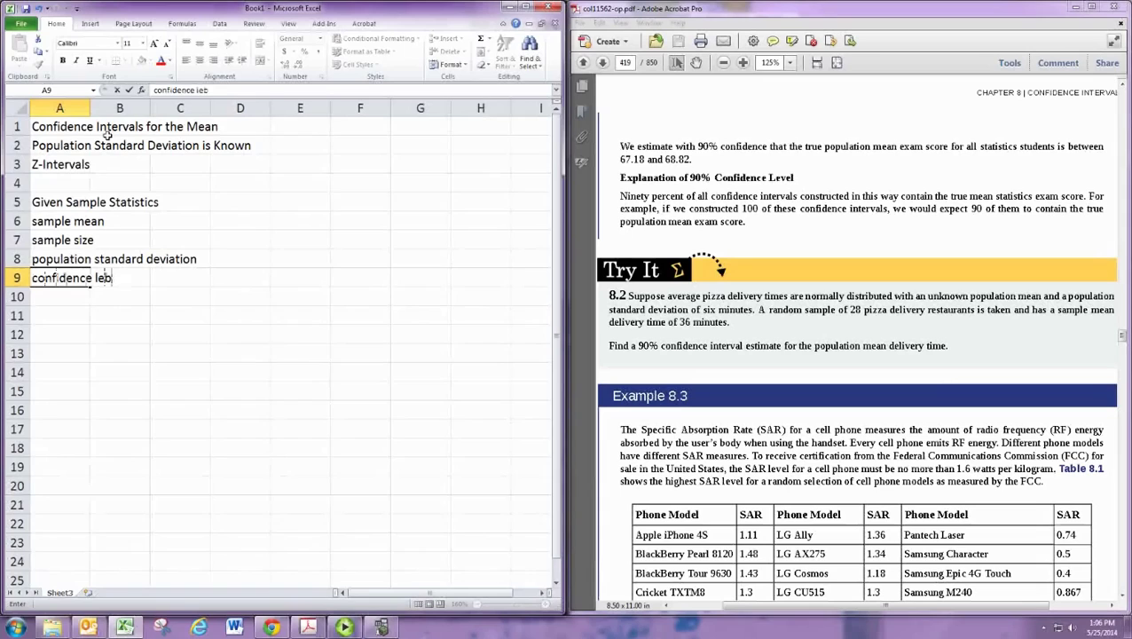
type("el")
key("Return")
Enter values 36, 28, 6 and 0.9 in column D and label A11 'Critical Value'
key("Up")
key("Up")
key("Up")
key("Up")
key("Right")
key("Right")
key("Right")
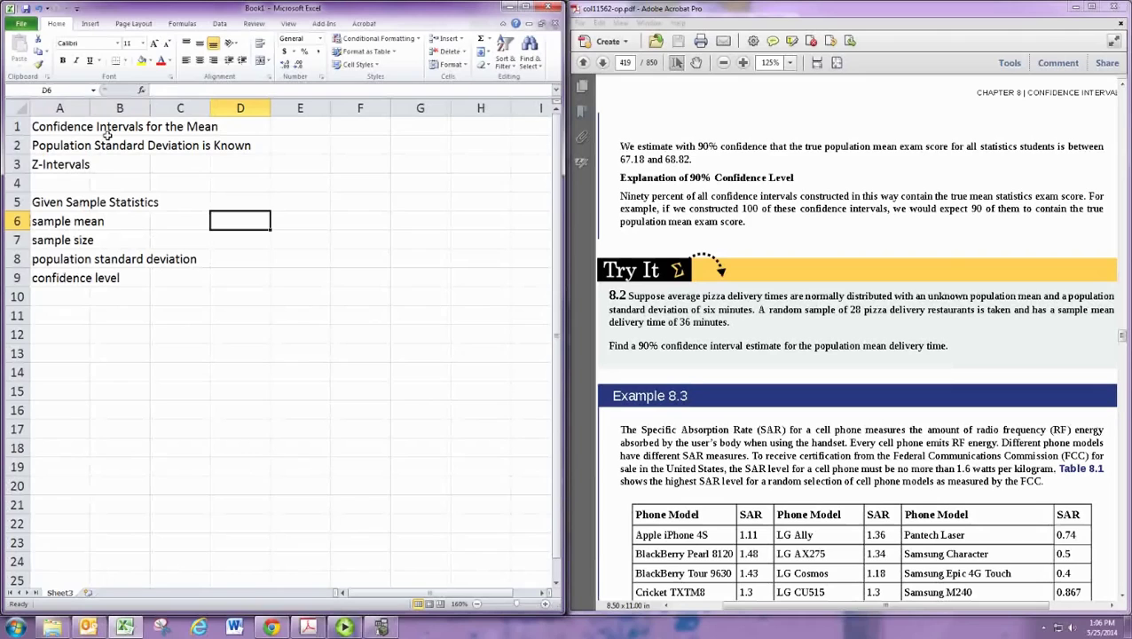
type("36")
key("Return")
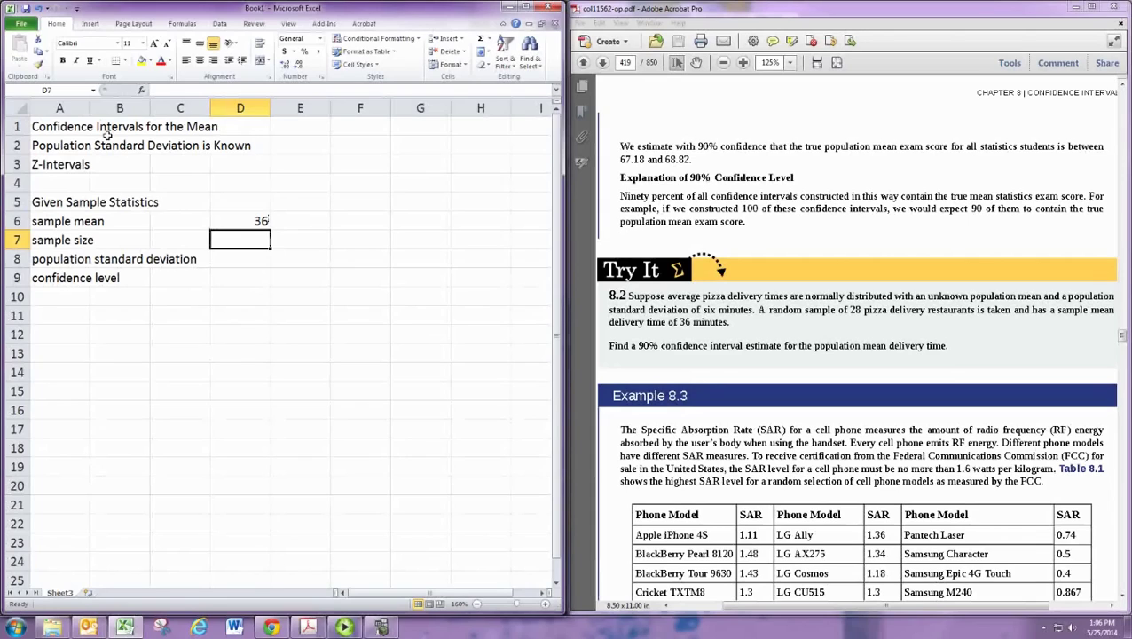
type("28")
key("Return")
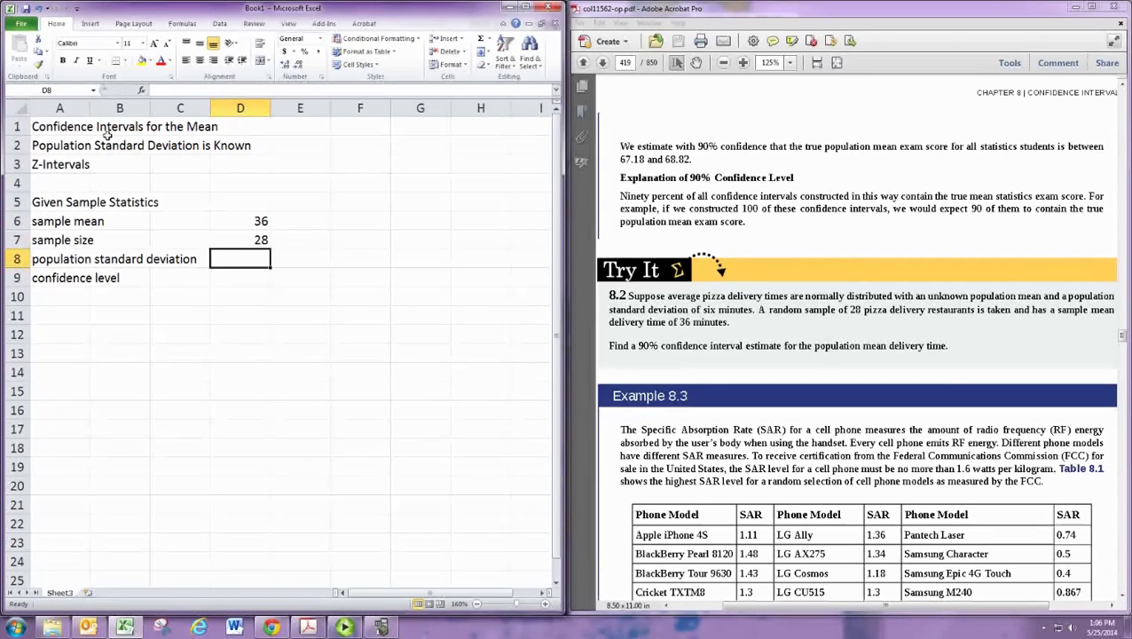
type("6")
key("Return")
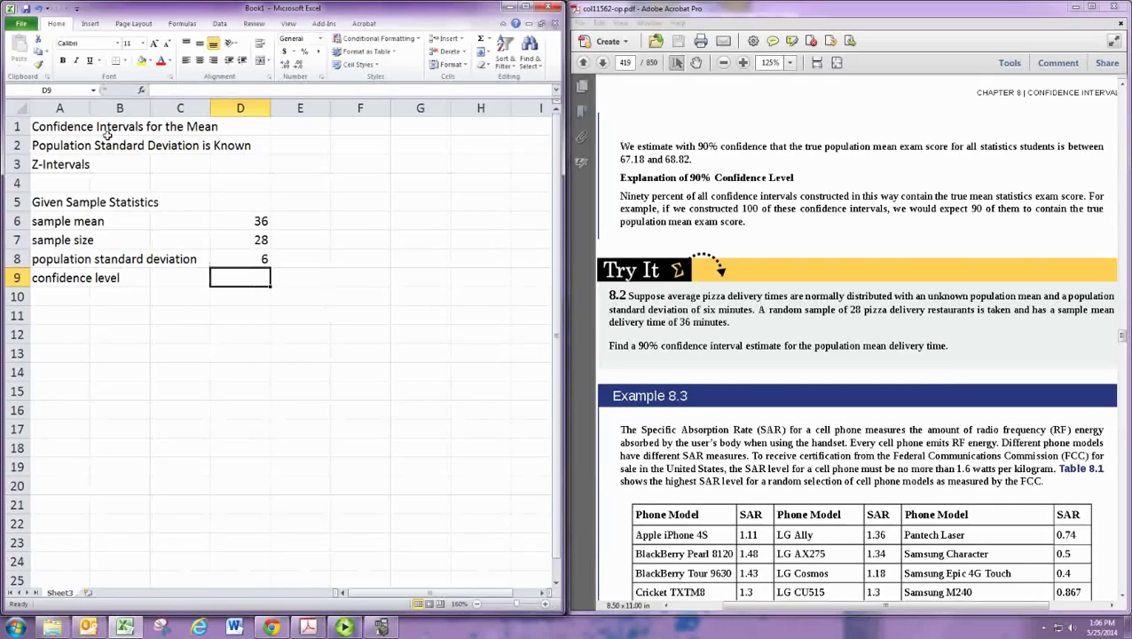
type("0.9")
key("Return")
key("Down")
key("Left")
key("Left")
key("Left")
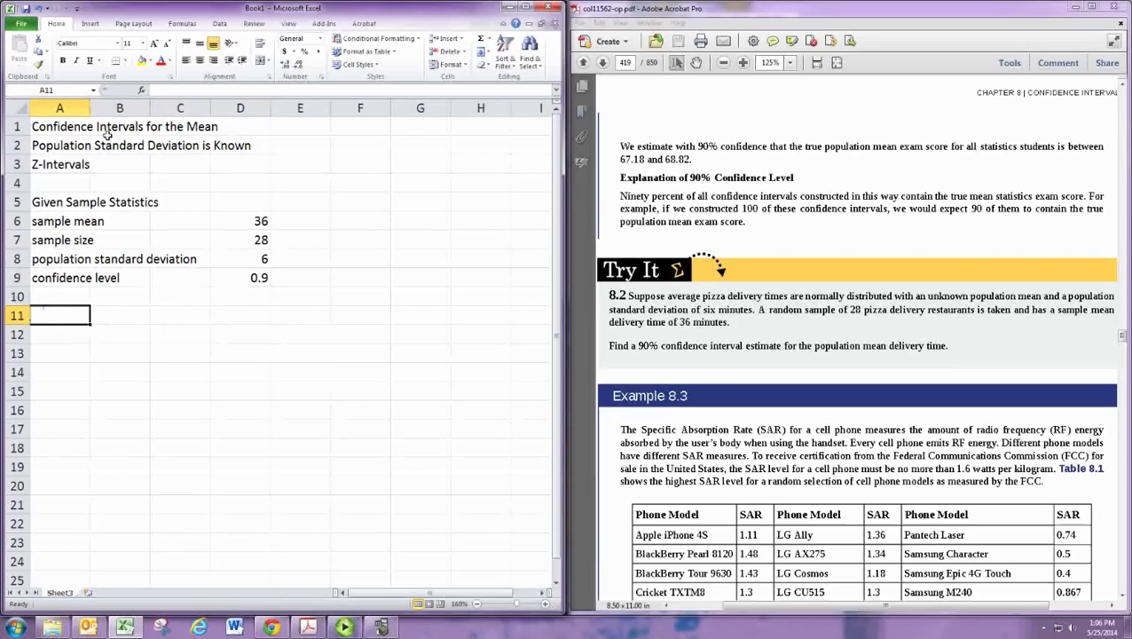
type("Critical")
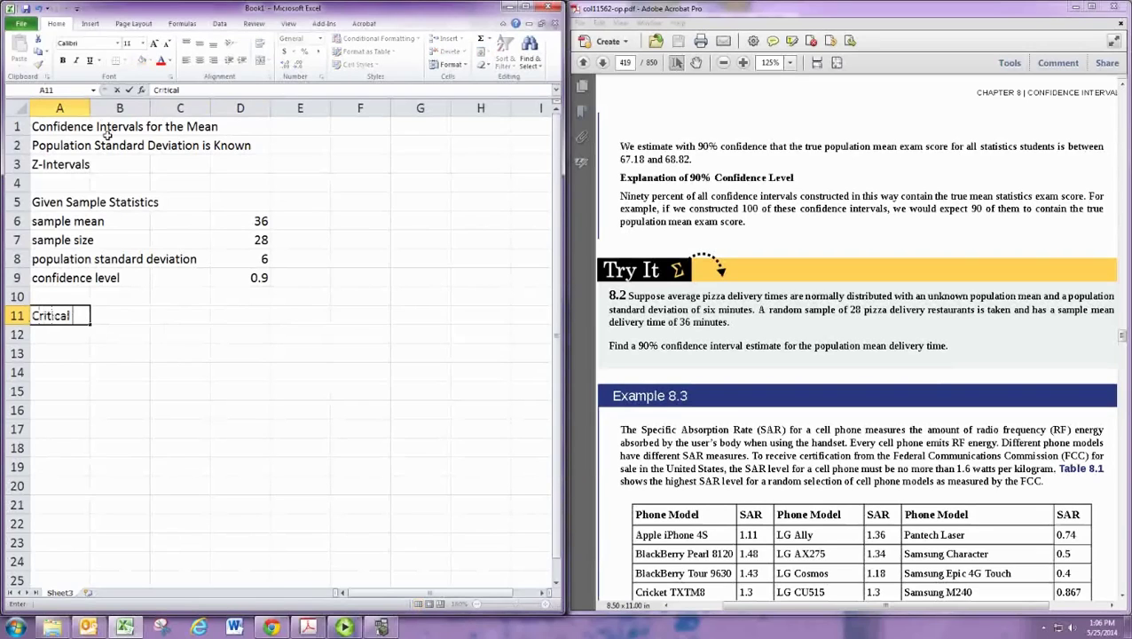
type(" Value")
key("Right")
key("Right")
key("Right")
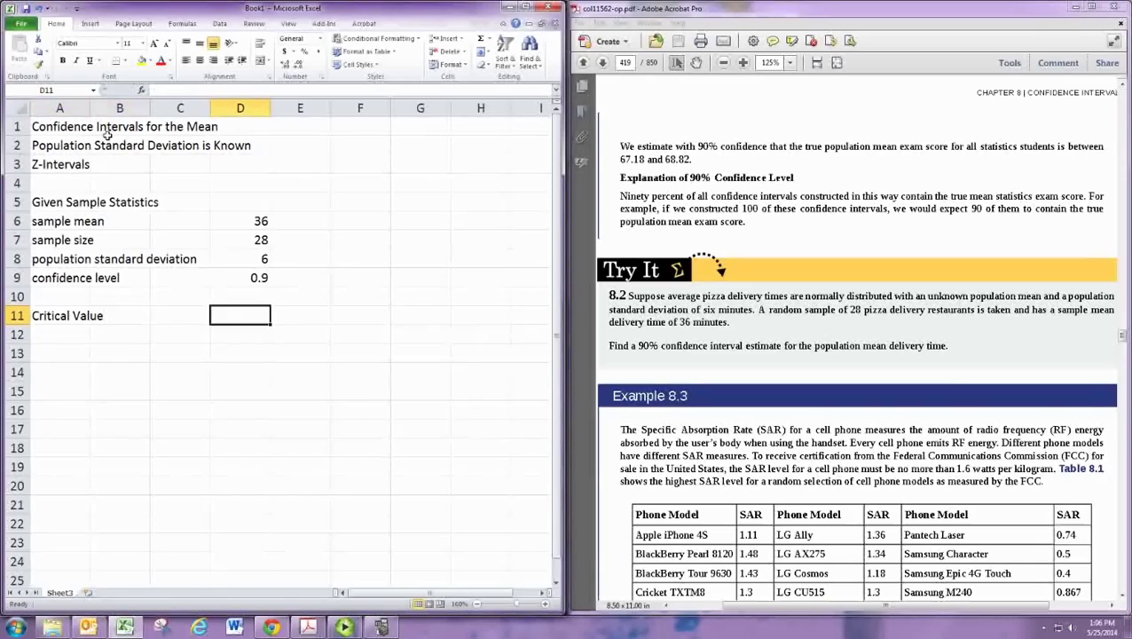
Scroll the textbook PDF down to Figure 8.5 comparing 90% and 95% confidence intervals
left_click(875, 346)
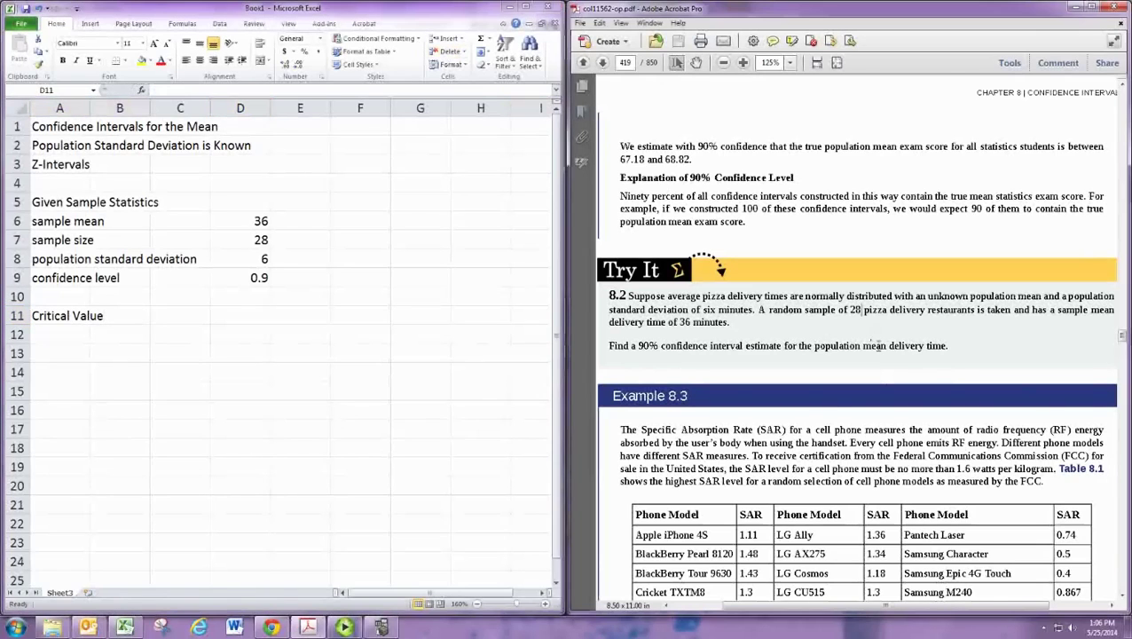
scroll(887, 373, "down", 10)
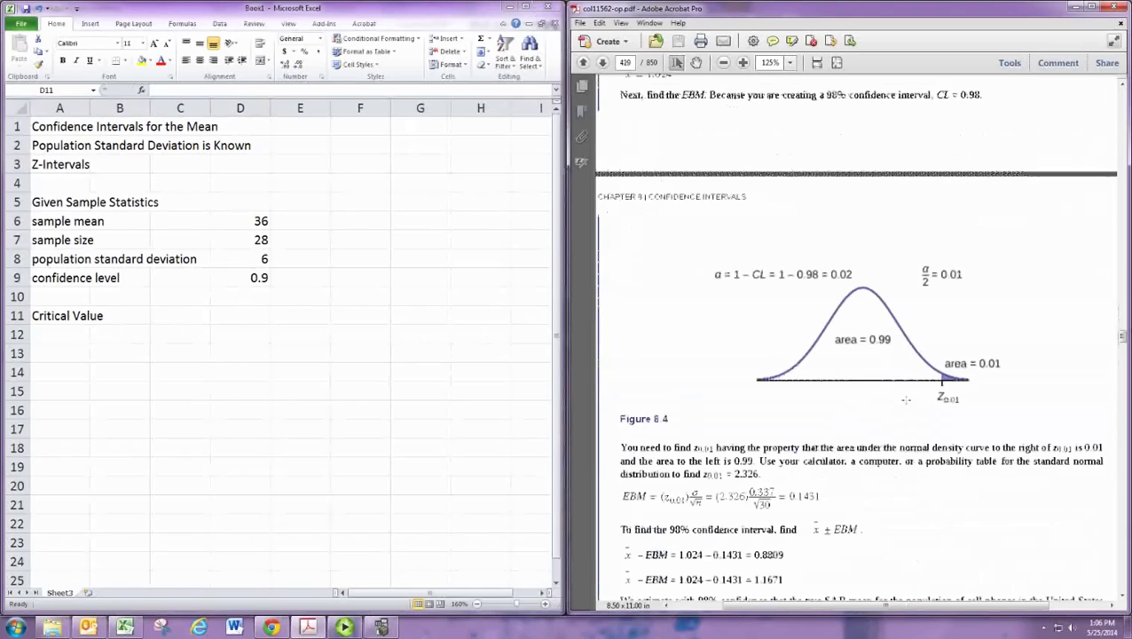
scroll(906, 399, "down", 10)
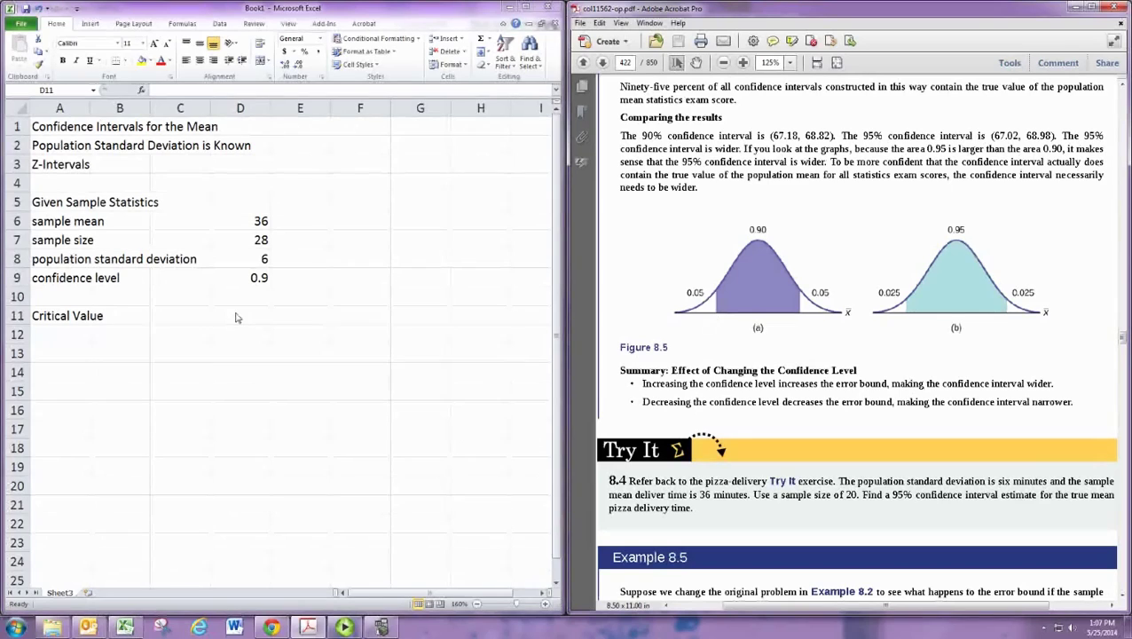
Enter =-NORMINV((1-D9)/2,0,1) in D11 to get the critical value 1.64485
left_click(236, 317)
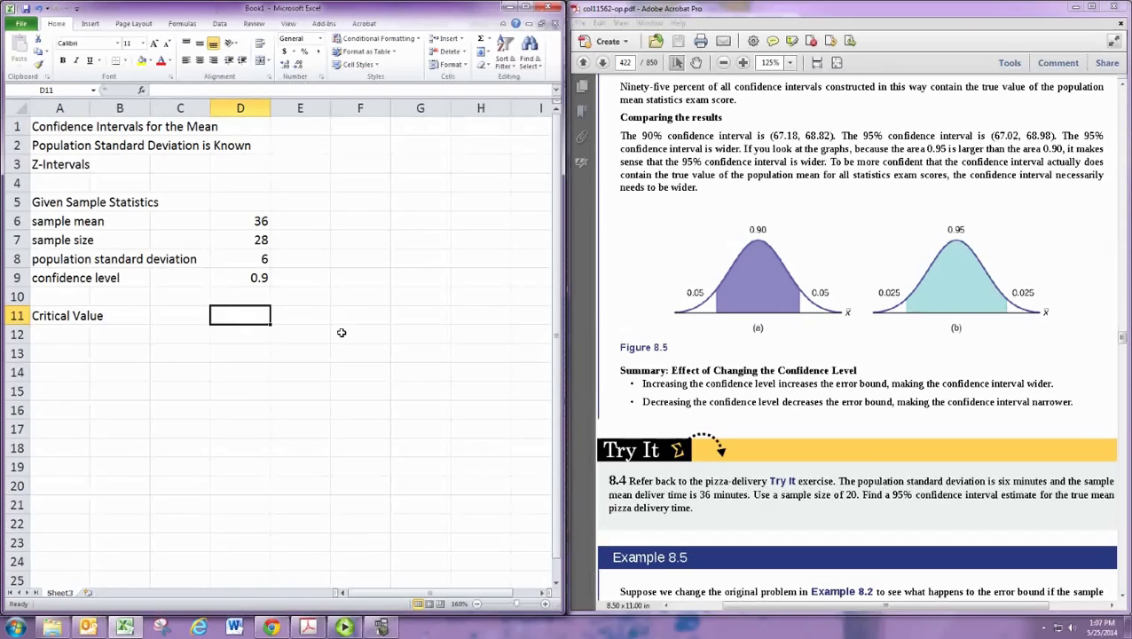
type("=NORM")
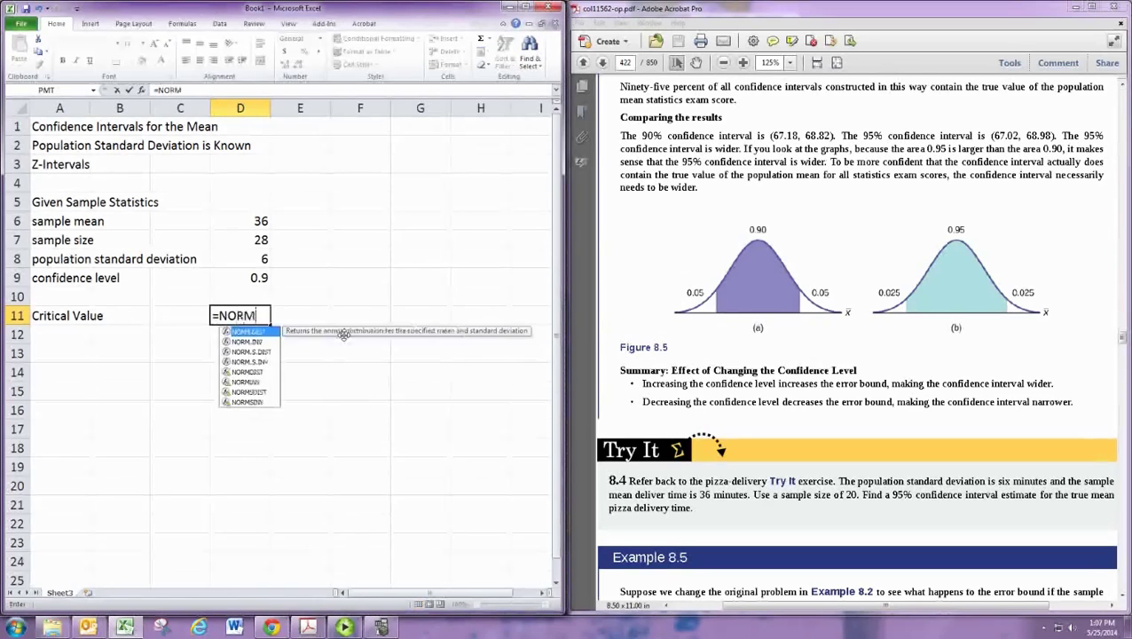
type("INV(")
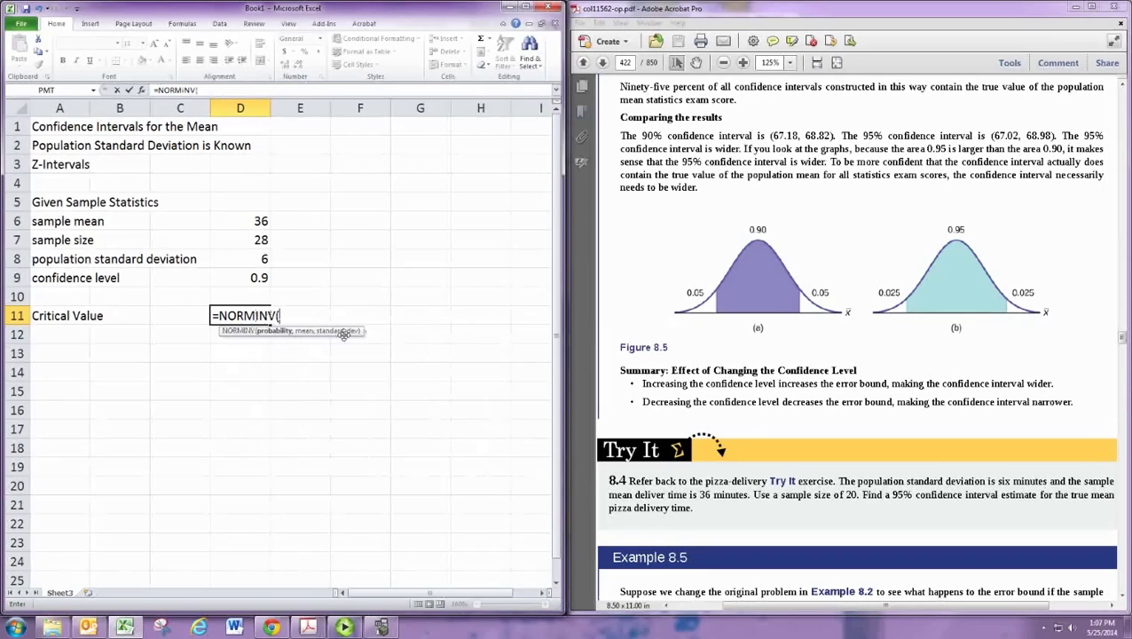
type("(1-")
left_click(252, 278)
type(")")
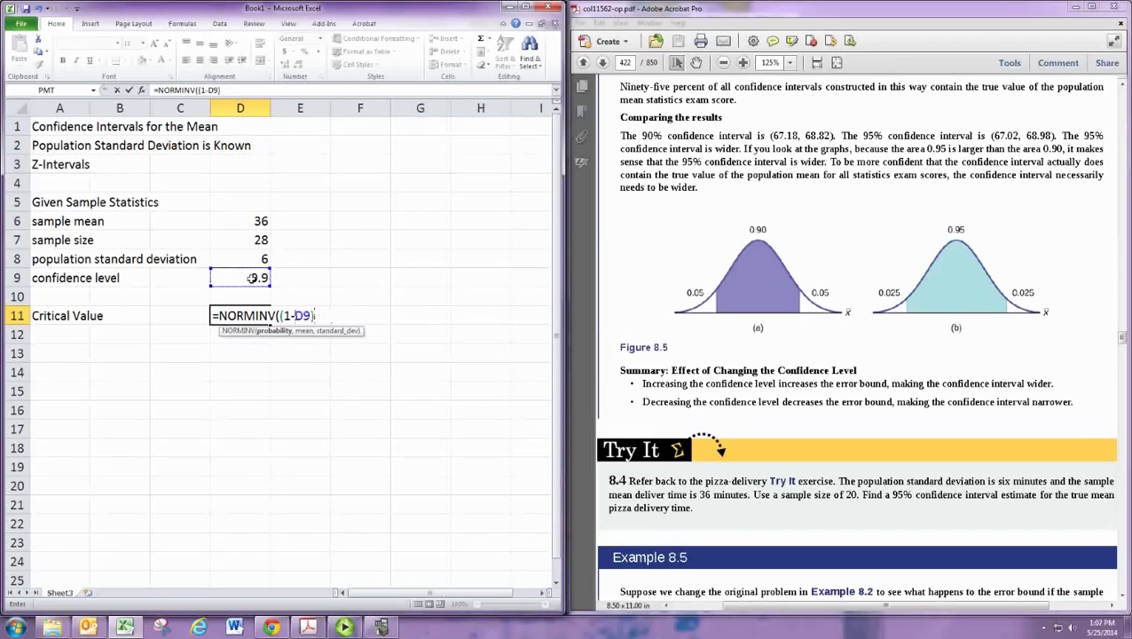
type("/2,0,1")
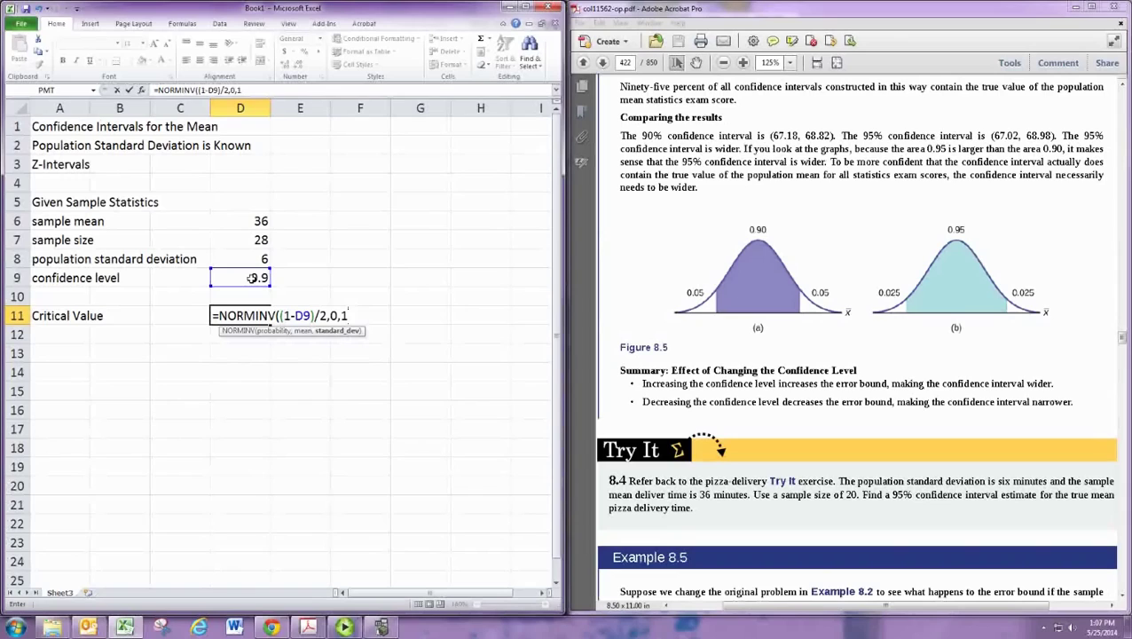
type(")")
key("Home")
type("-")
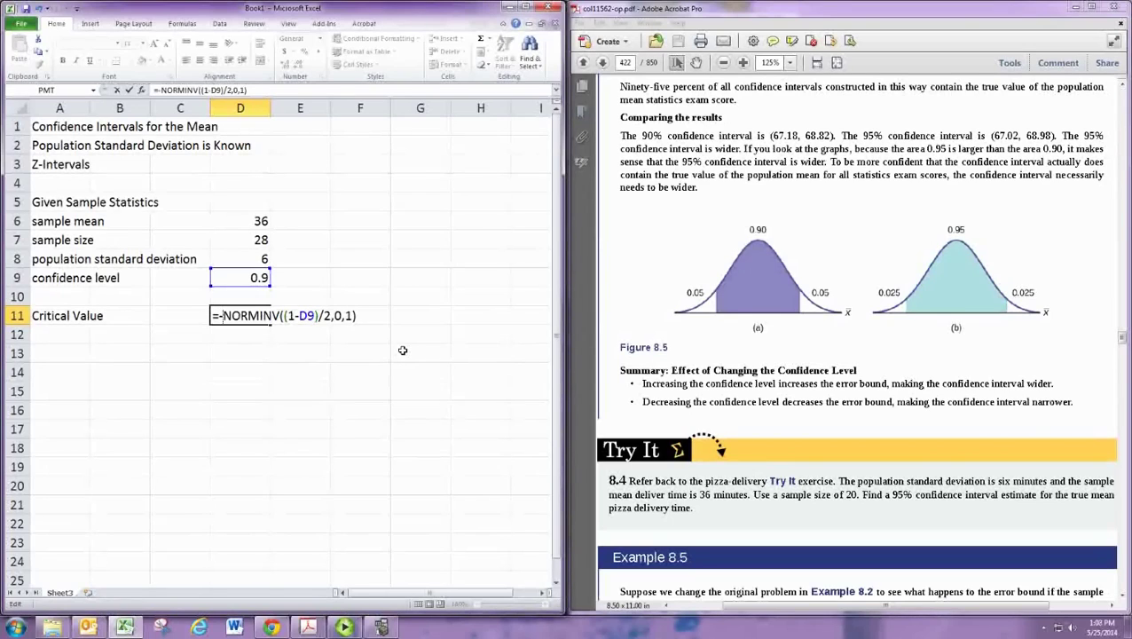
key("Return")
key("Home")
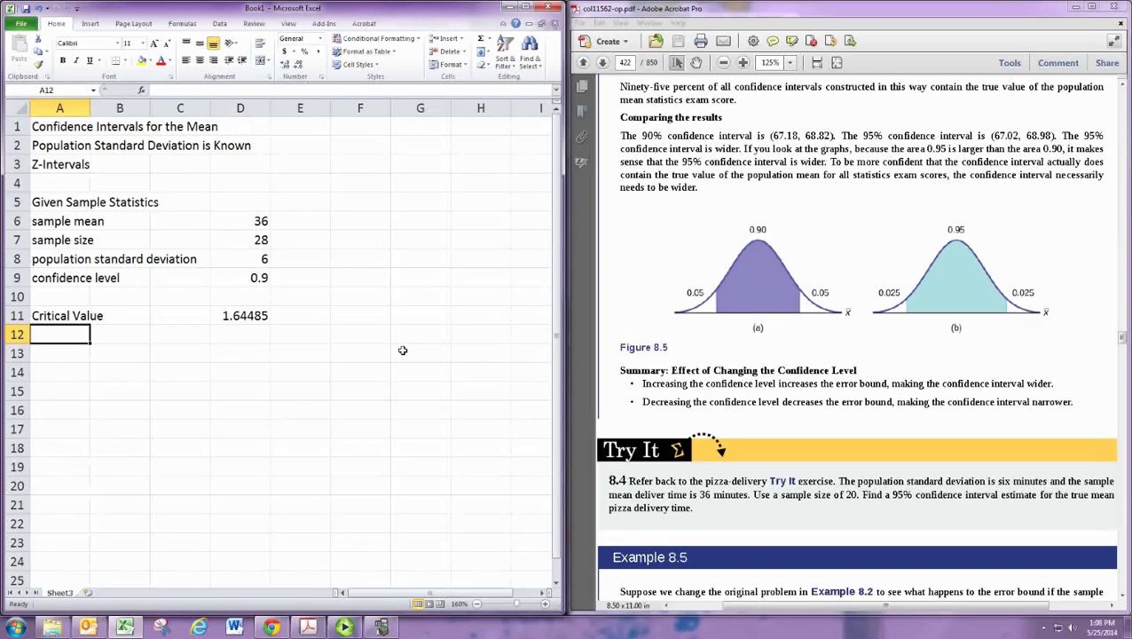
Label A12 'Margin of Error' and enter =D11*D8/SQRT(D7) in D12
type("Margu")
key("BackSpace")
type("in")
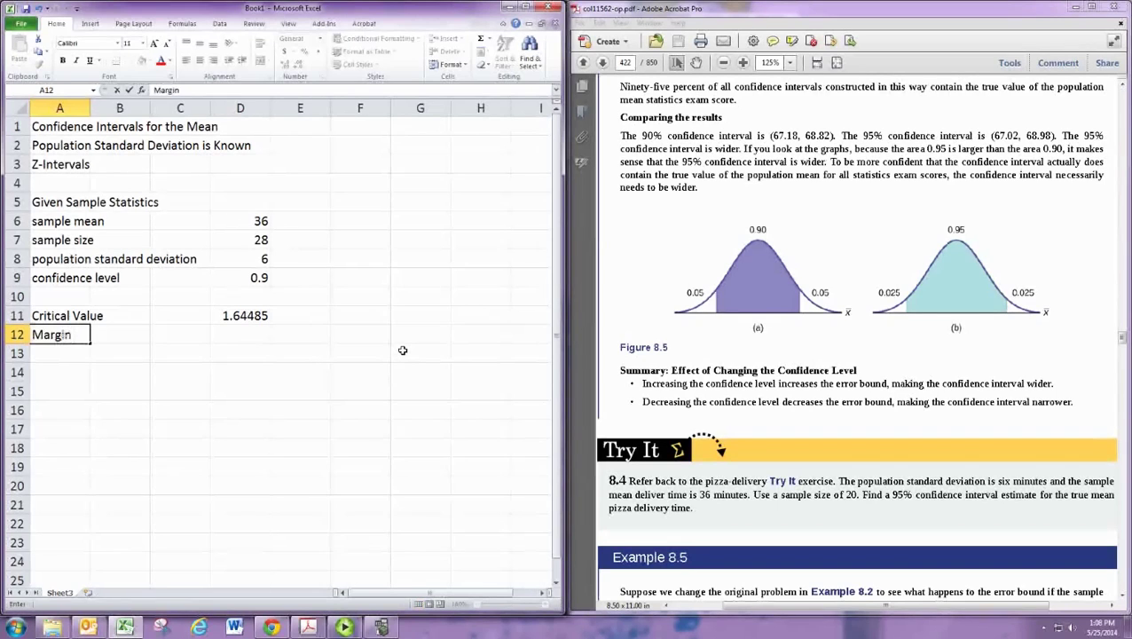
type(" of Error")
key("Tab")
key("Tab")
key("Tab")
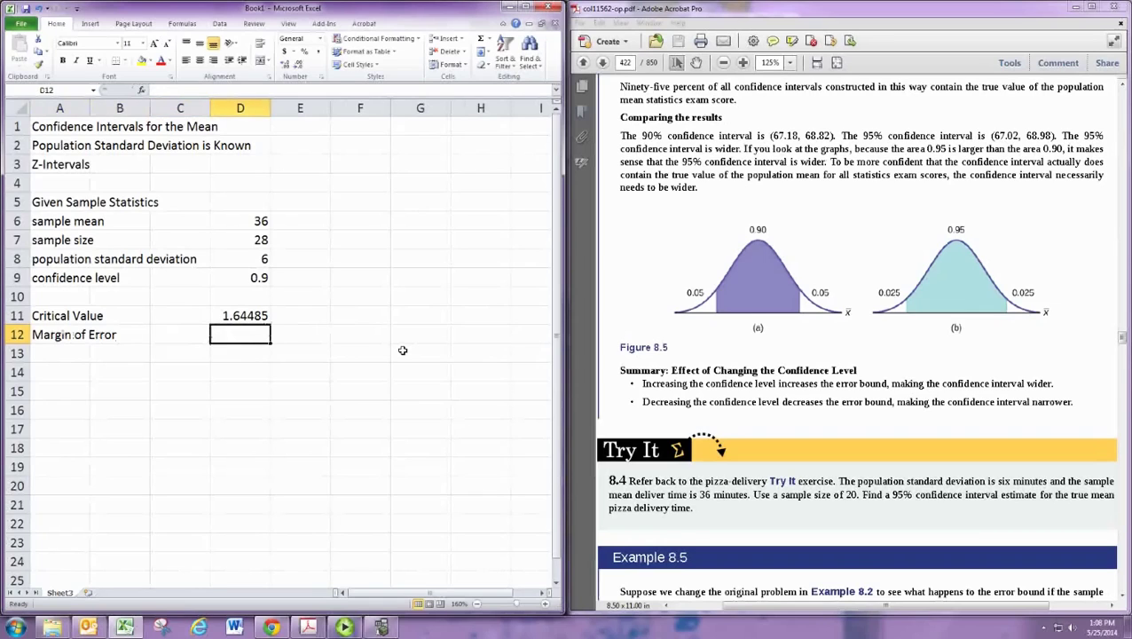
type("=D11*")
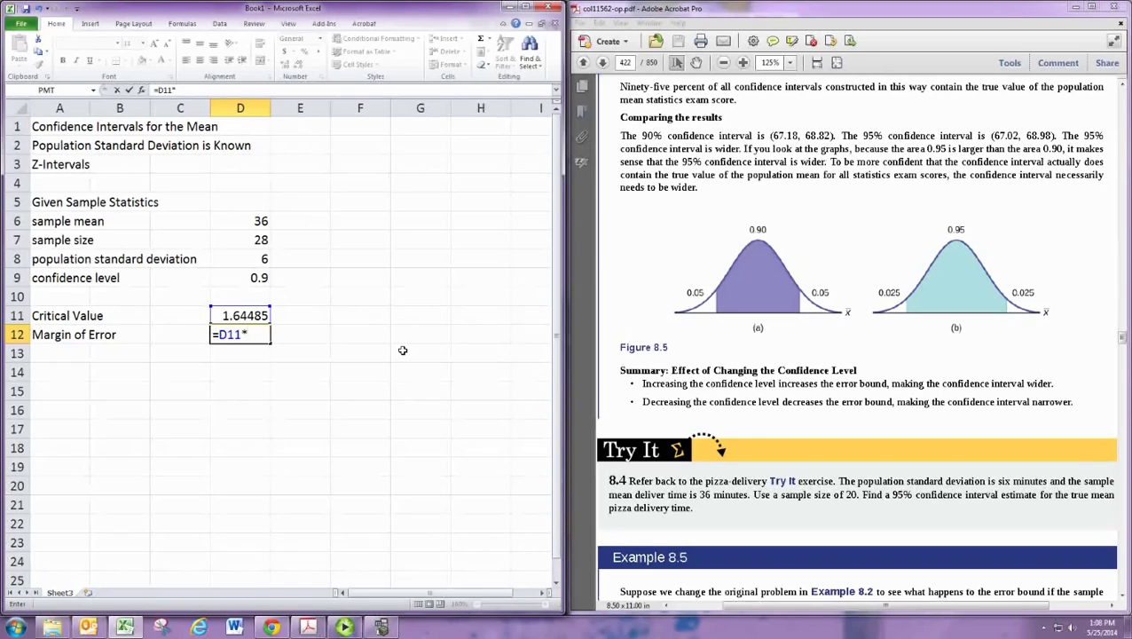
type("D8")
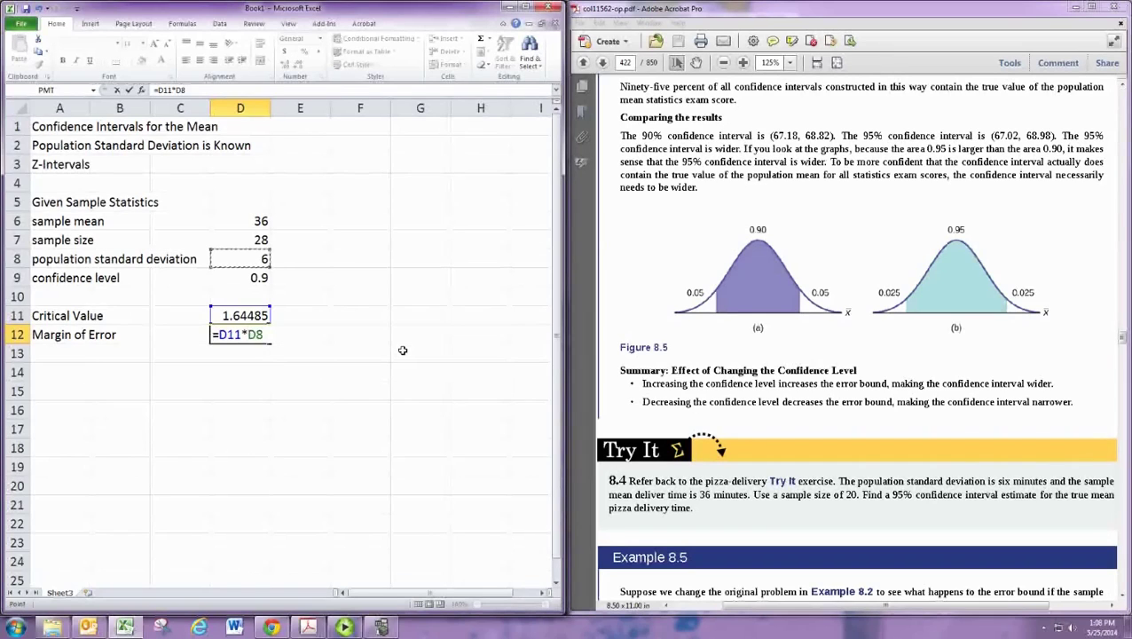
type("/SQRT(")
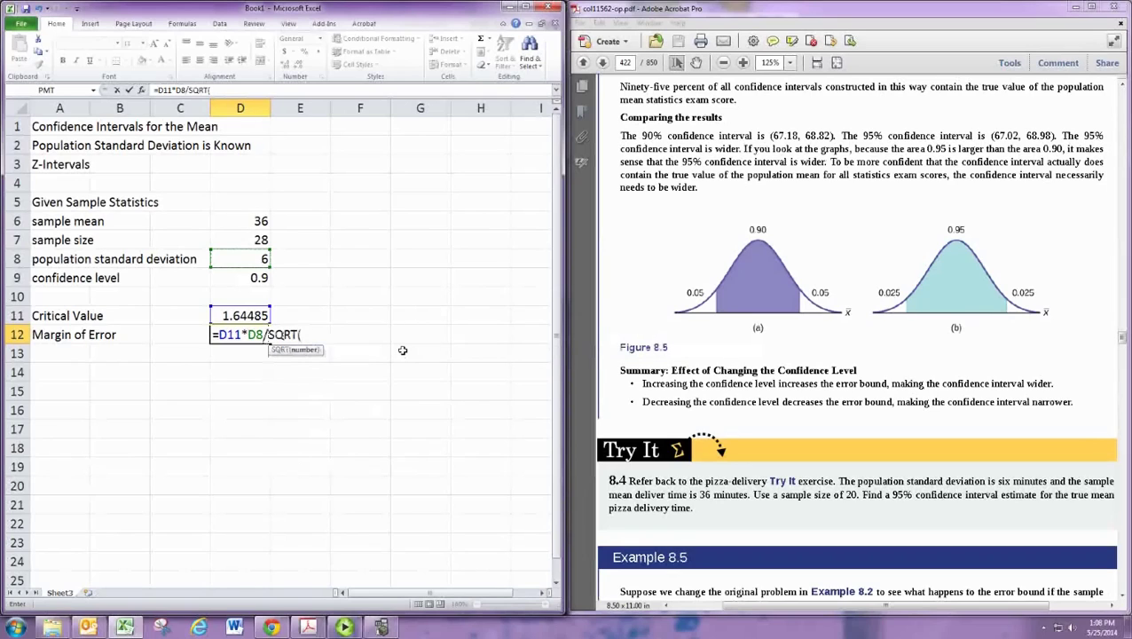
type("D7)")
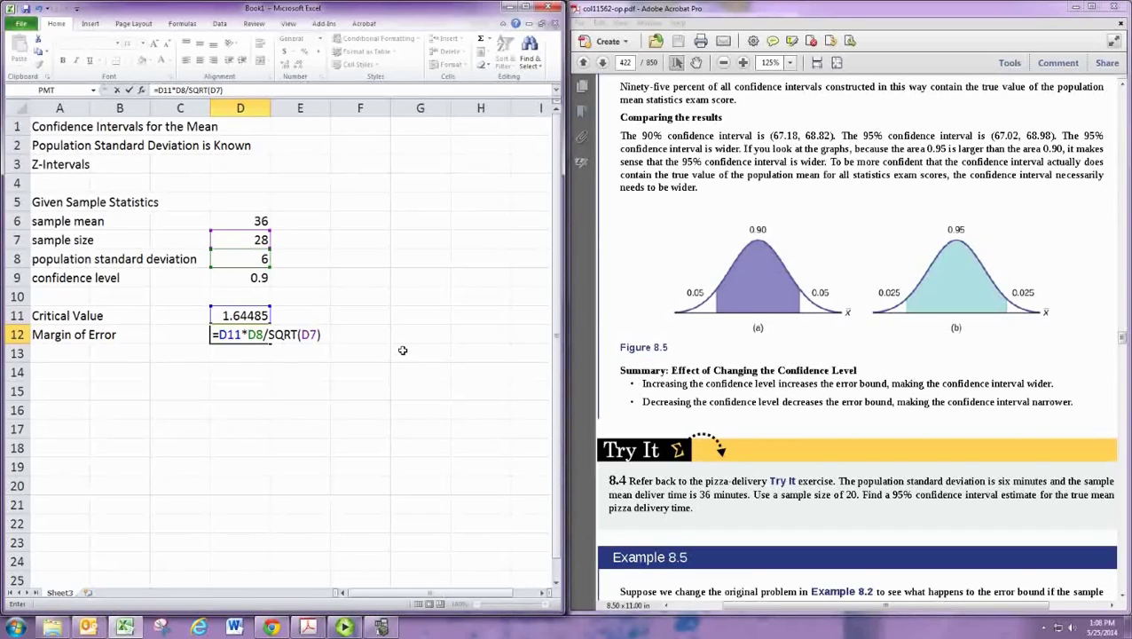
Add a 'Confidence Interval' heading with 'Lower Bound' and 'Upper Bound' labels below it
key("Return")
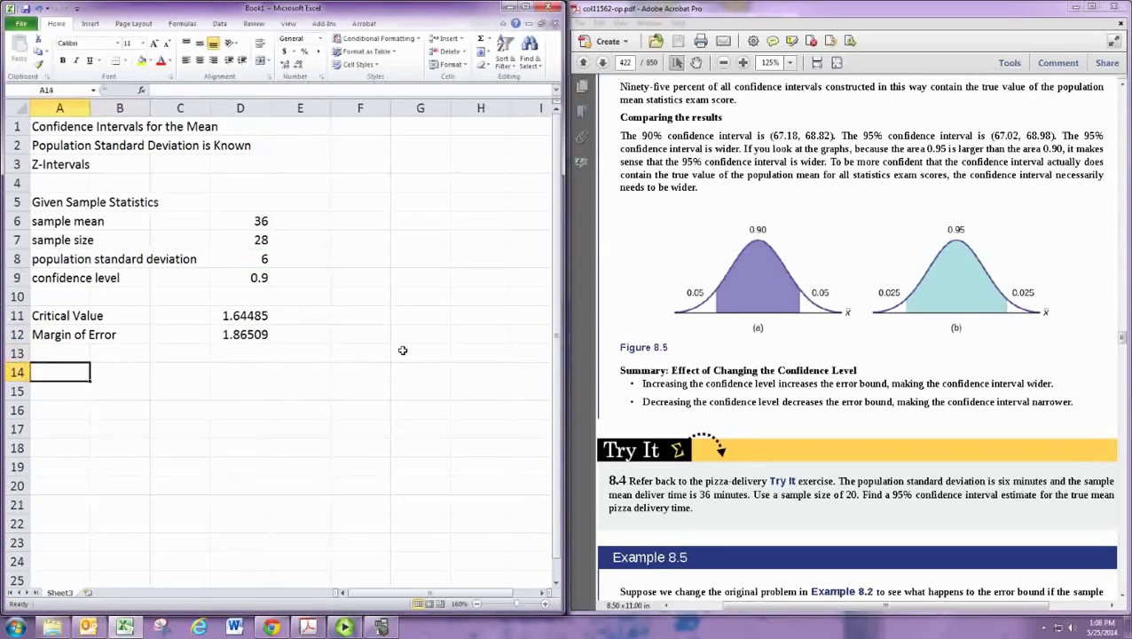
type("Confidence")
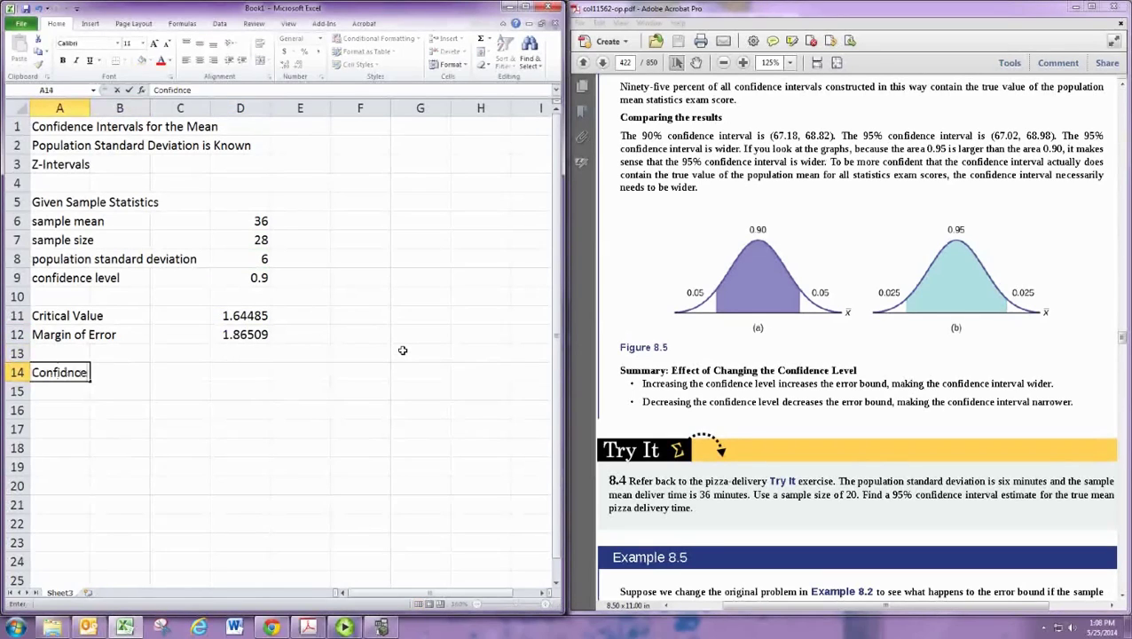
key("BackSpace")
key("BackSpace")
key("BackSpace")
type("nce Interval")
key("Return")
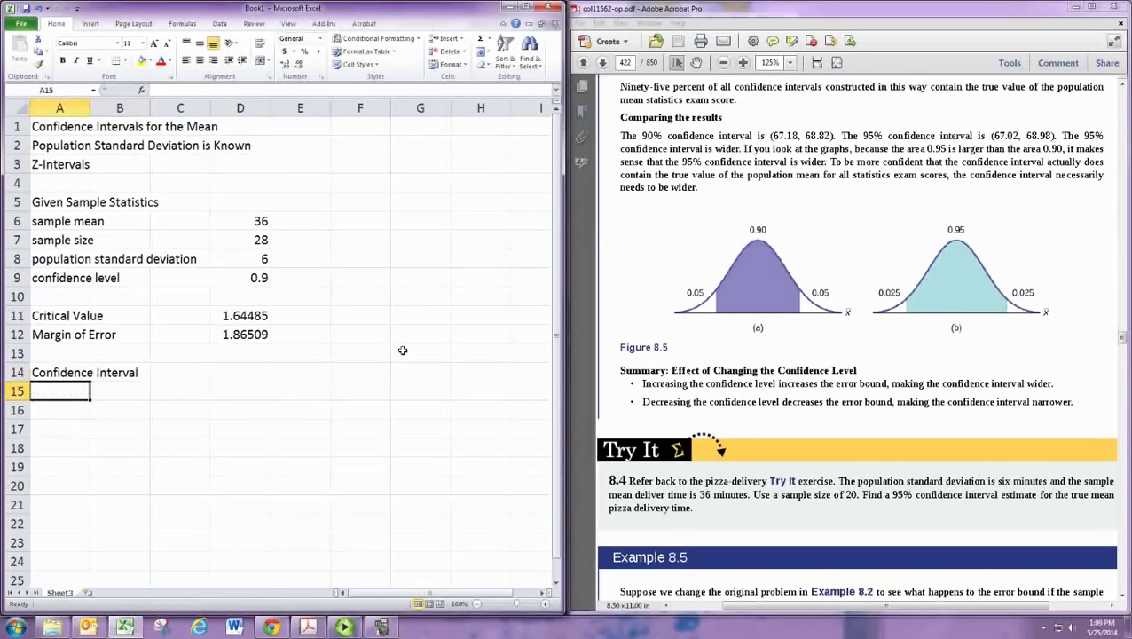
type("Lower Bound")
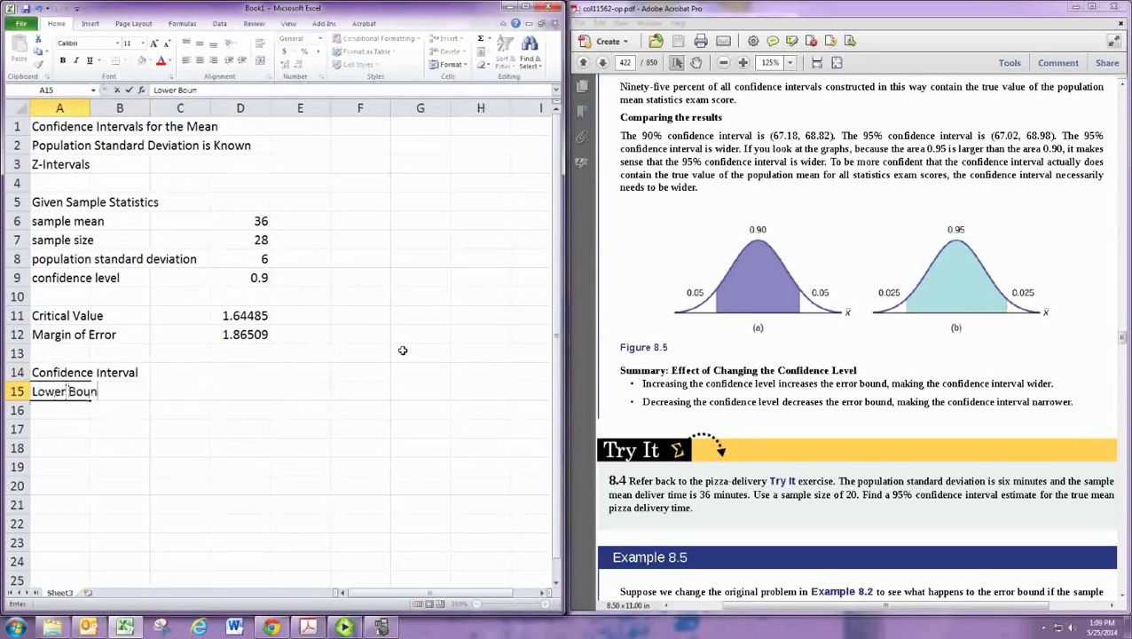
key("Return")
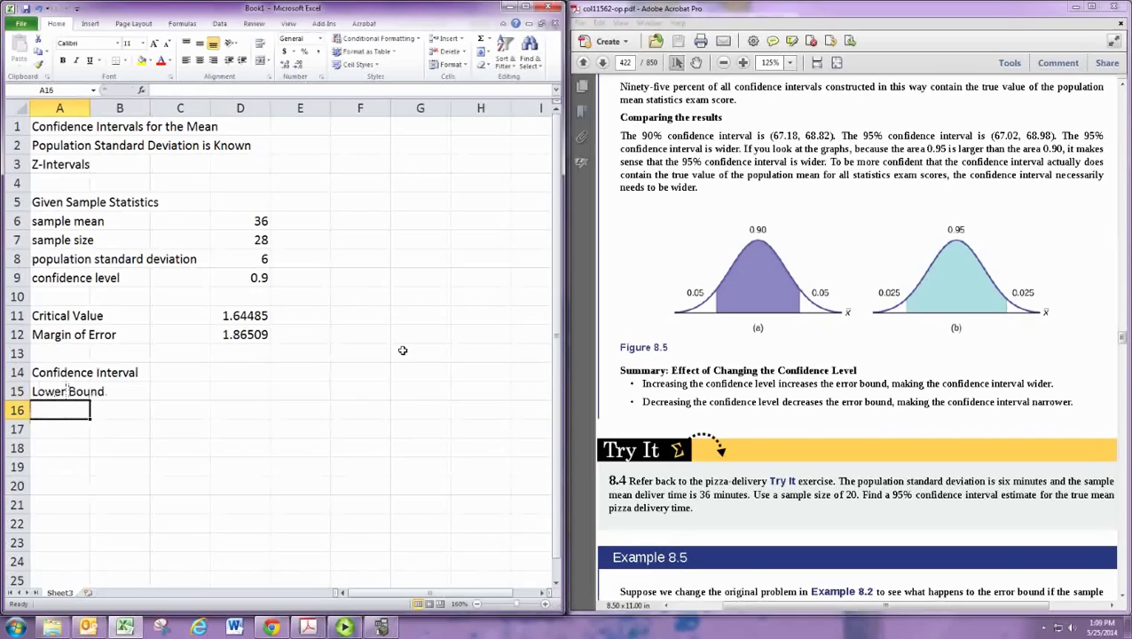
type("Upper Bound")
key("Right")
key("Right")
key("Right")
Compute Lower Bound as mean minus margin (34.1349) and Upper Bound =D6+D12 (37.8651)
key("Up")
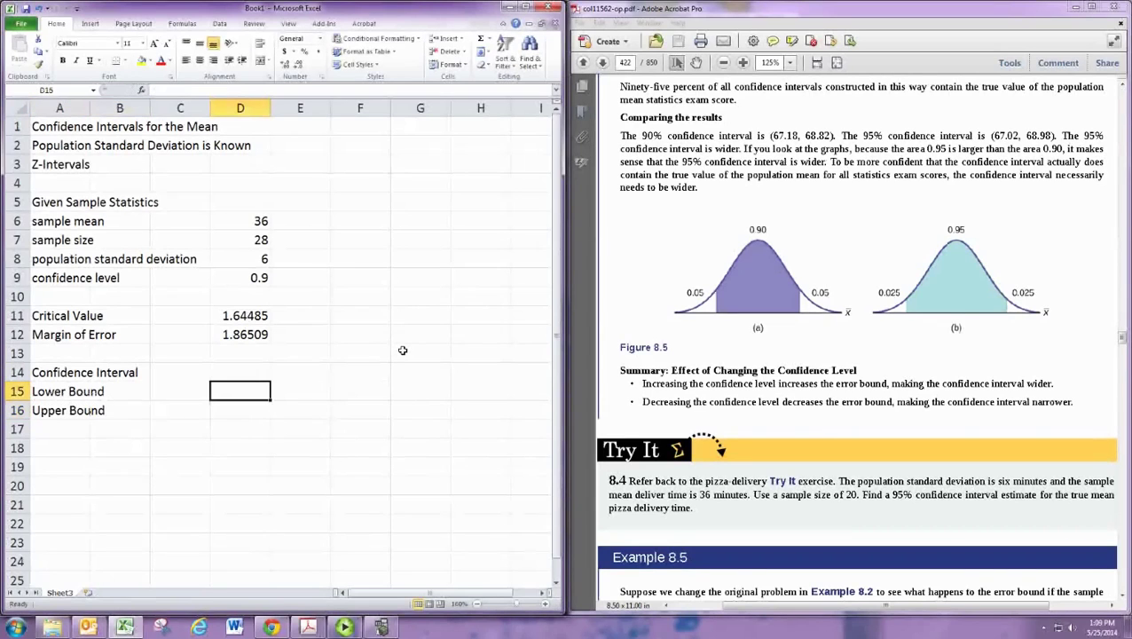
type("=")
key("Up")
key("Up")
key("Up")
key("Up")
key("Up")
key("Up")
key("Up")
key("Up")
key("Up")
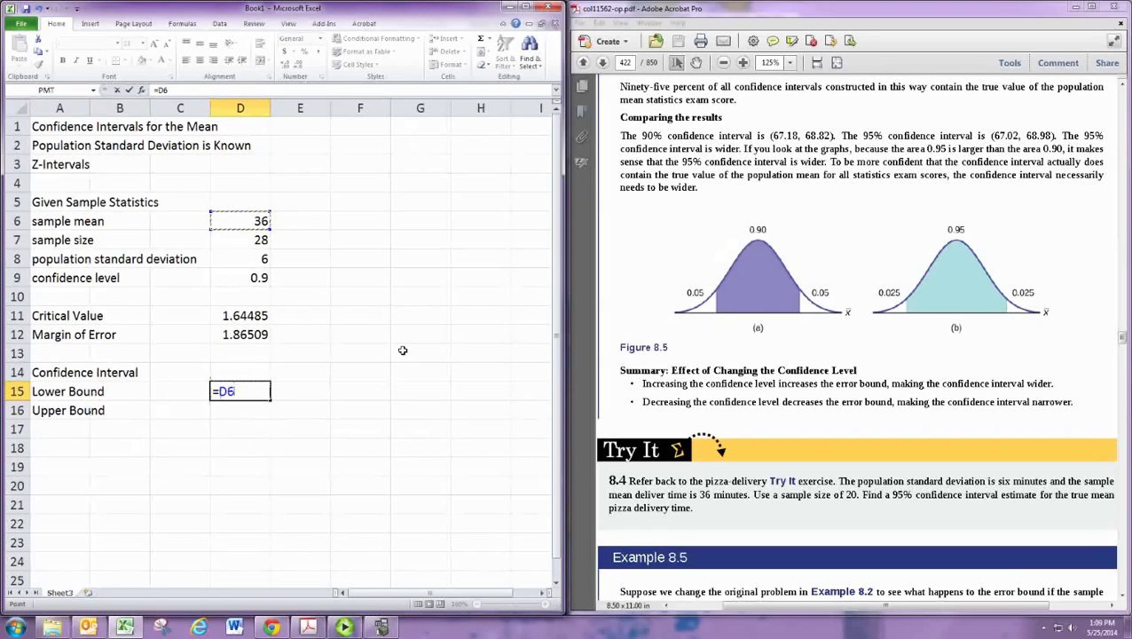
type("-")
key("Up")
key("Up")
key("Up")
key("Return")
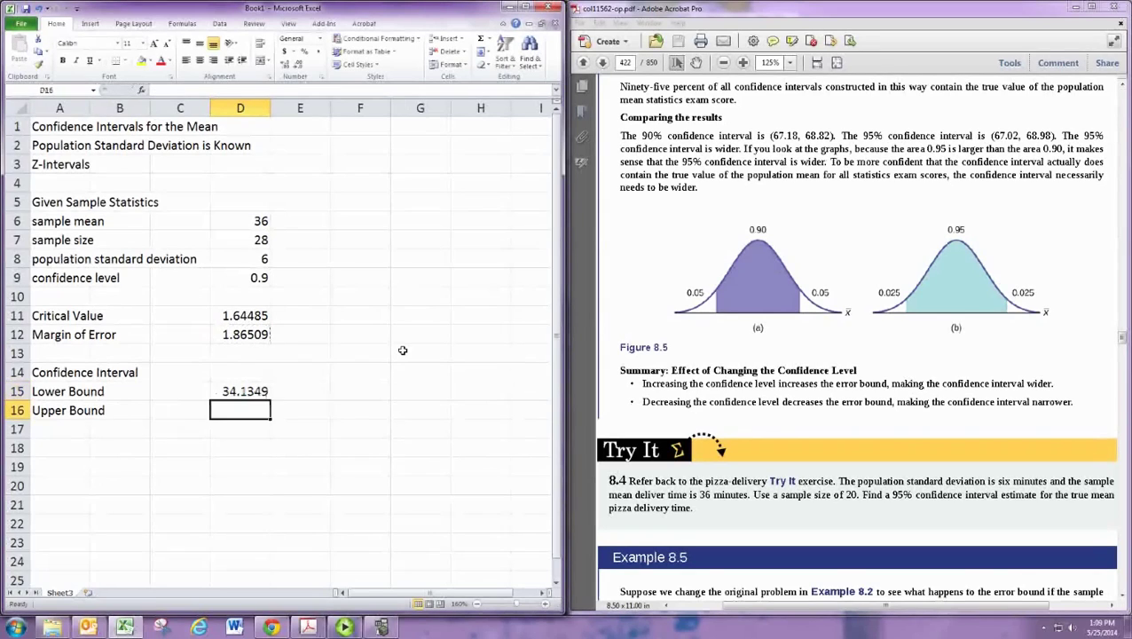
type("=")
key("Up")
key("Up")
key("Up")
key("Up")
key("Up")
key("Up")
key("Up")
key("Up")
key("Up")
key("Up")
key("Up")
key("Up")
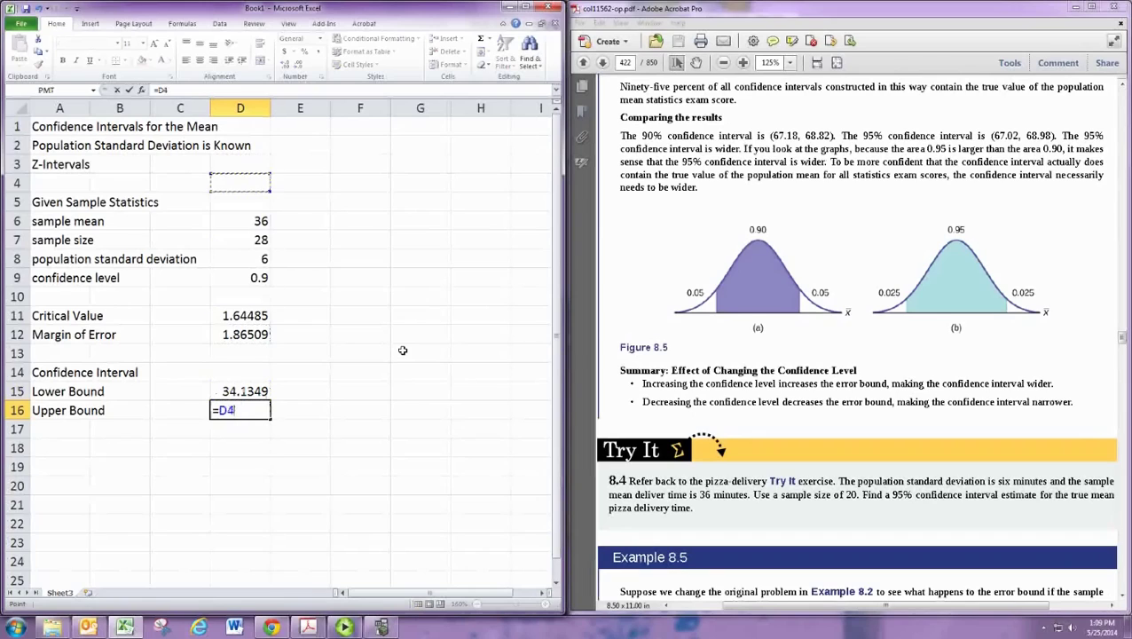
key("Down")
key("Down")
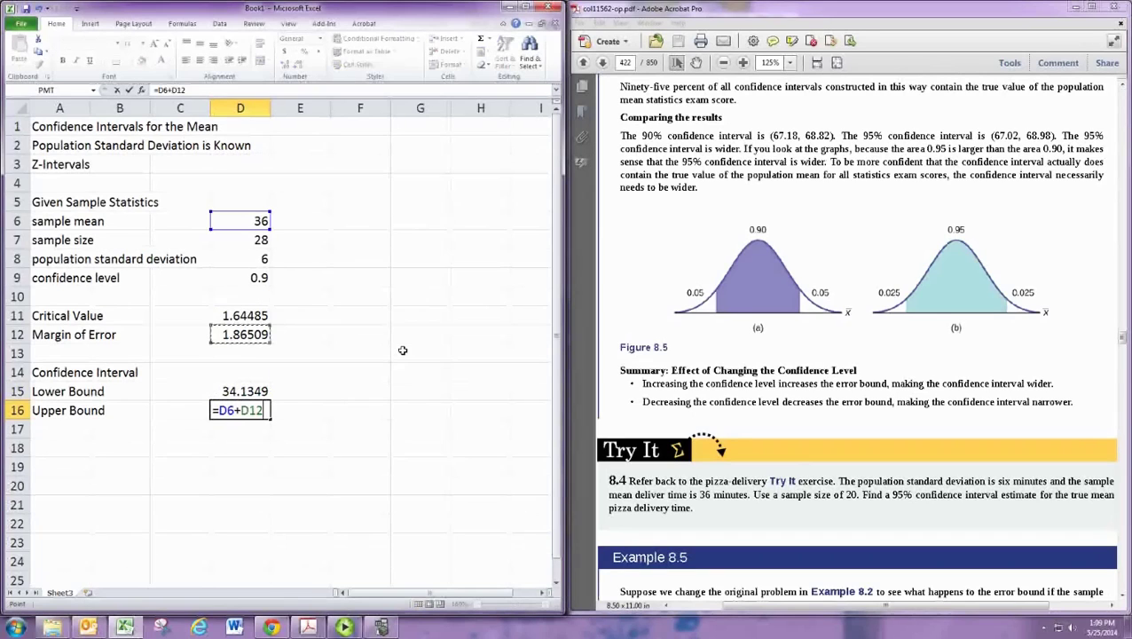
type("+")
key("Up")
key("Up")
key("Up")
key("Up")
key("Return")
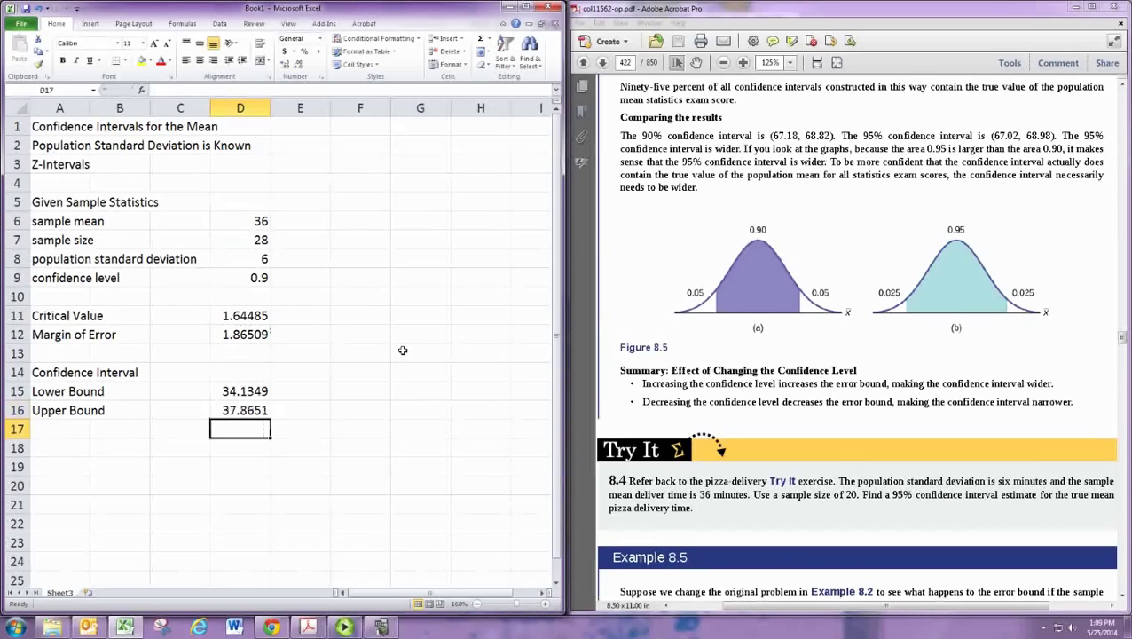
Type 'minutes' in E15:E16 beside both bounds, then delete them again
key("Right")
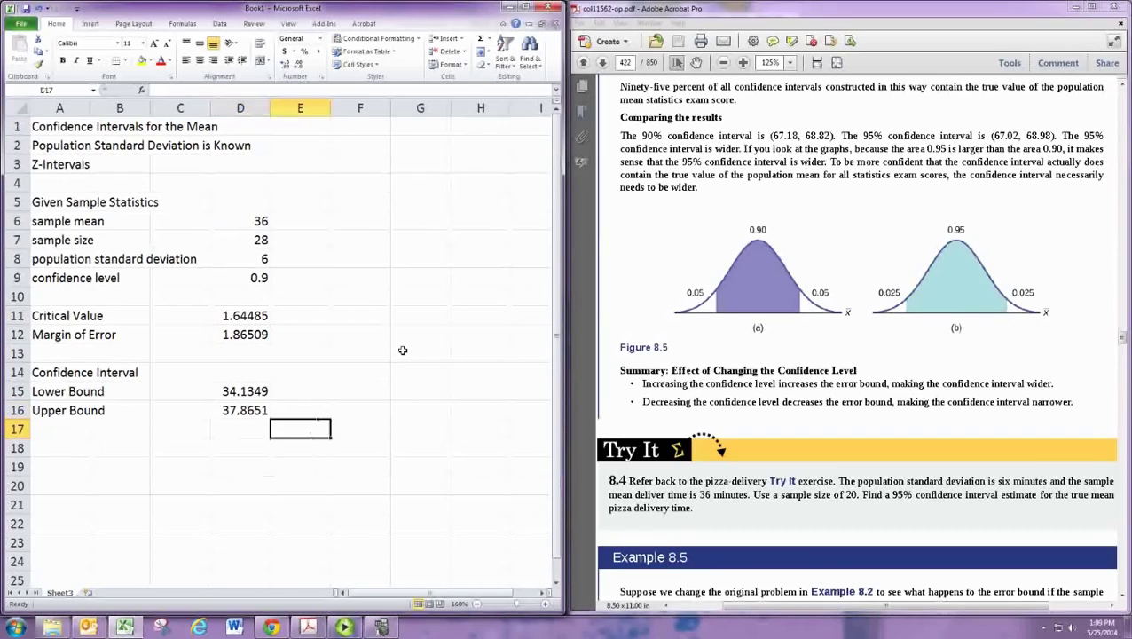
key("Up")
key("Up")
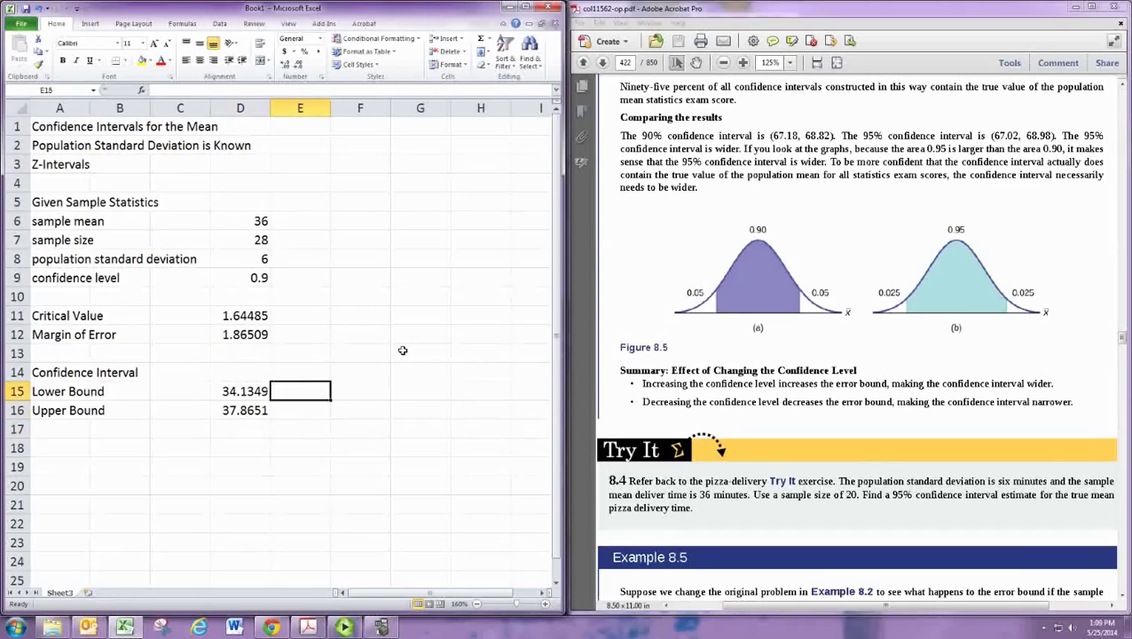
type("minutes")
key("Return")
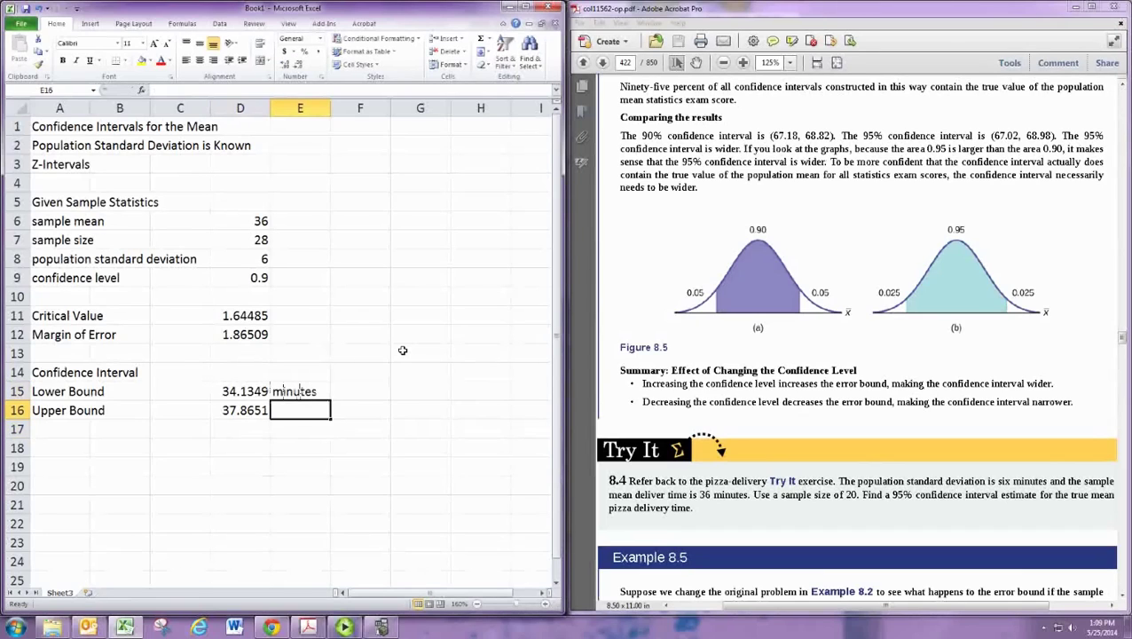
type("minutes")
key("Return")
key("Up")
key("Up")
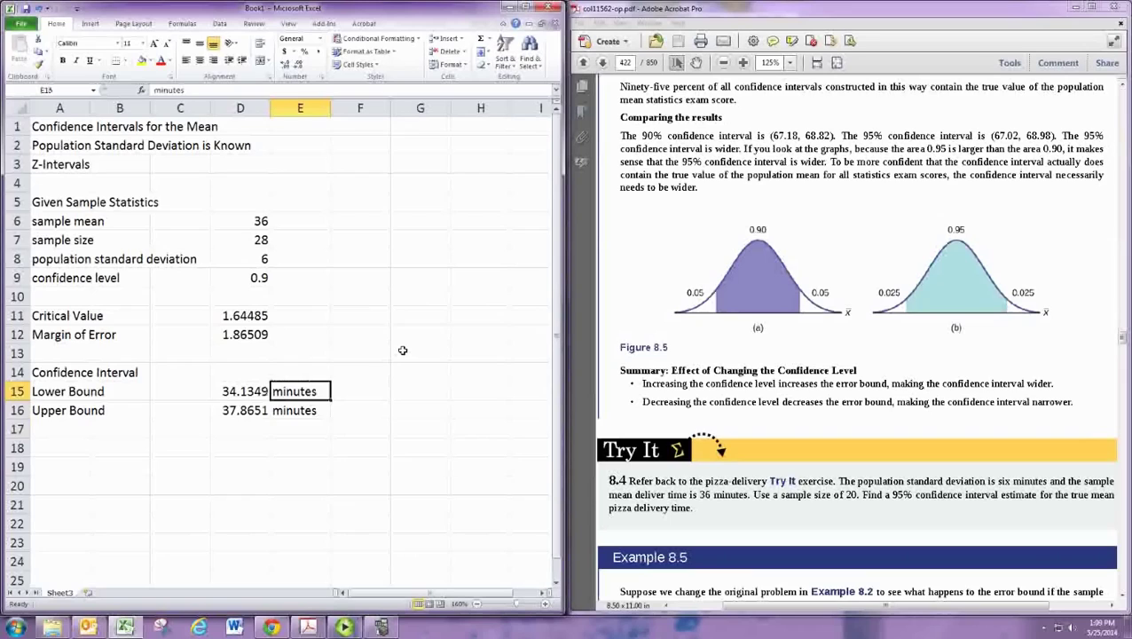
key("Delete")
key("Down")
key("Delete")
key("Left")
Add the heading 'Given Sample Data' in A18
key("Down")
key("Home")
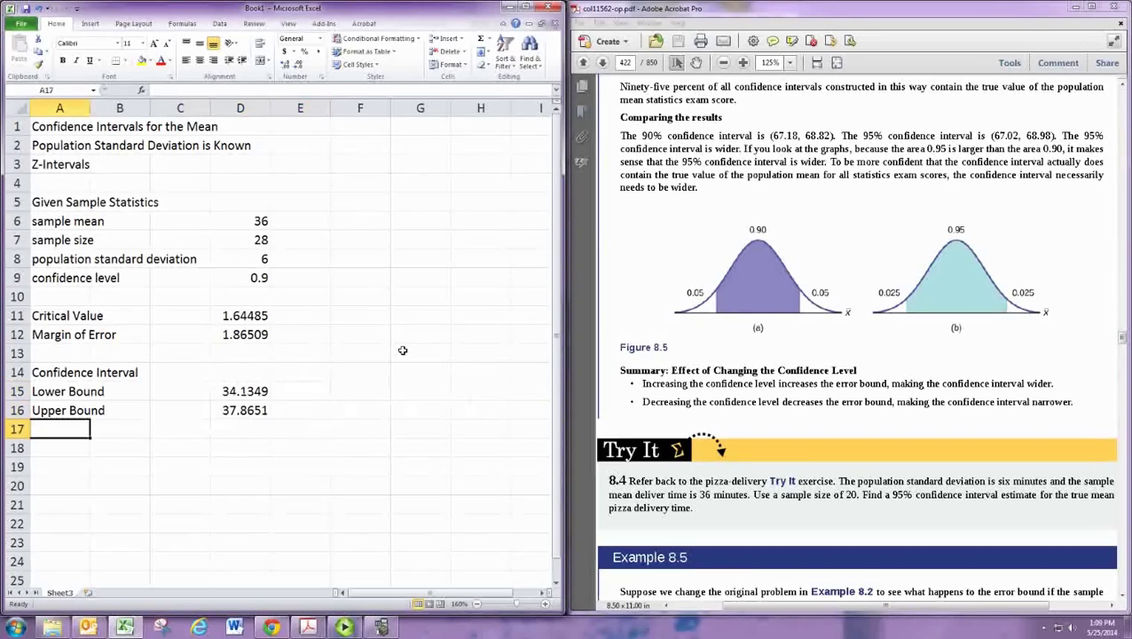
key("Down")
type("G")
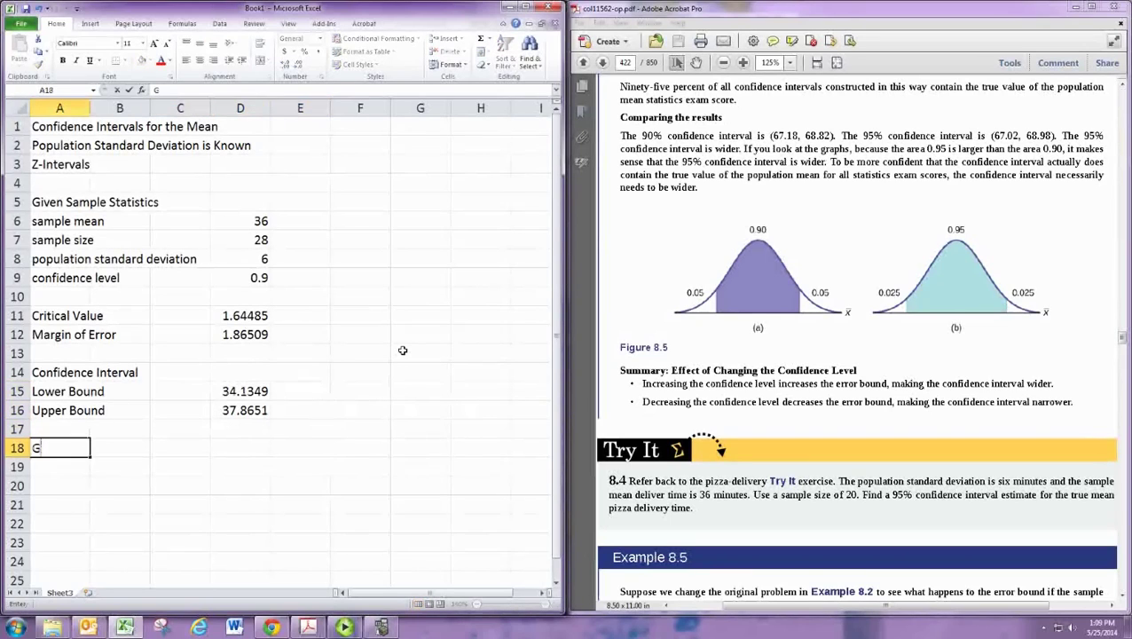
type("iven Sample Data")
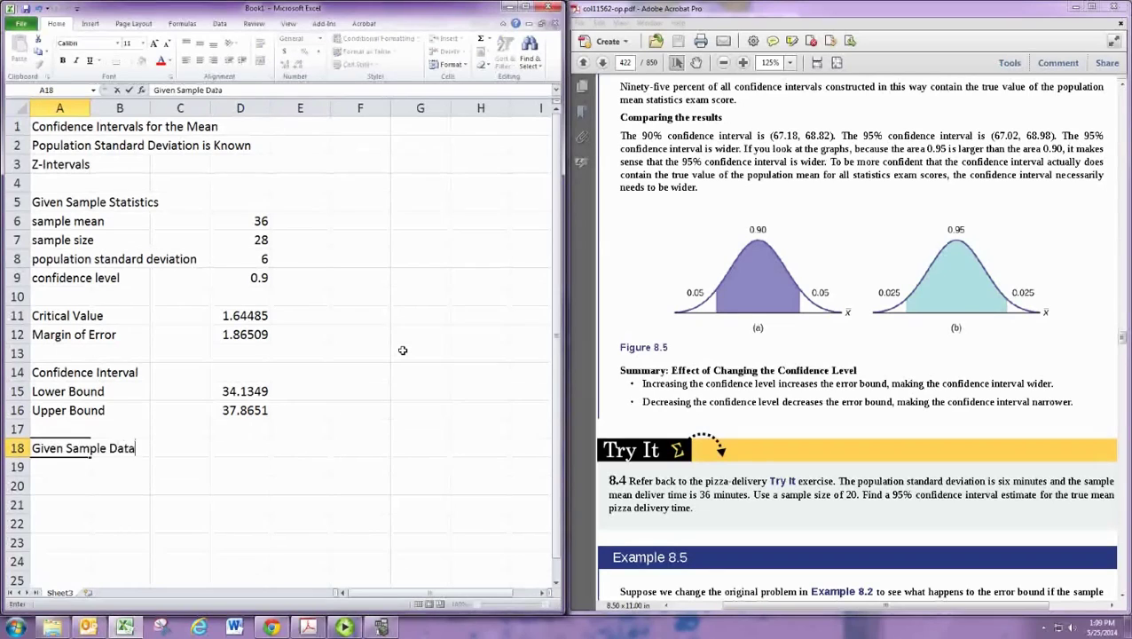
key("Return")
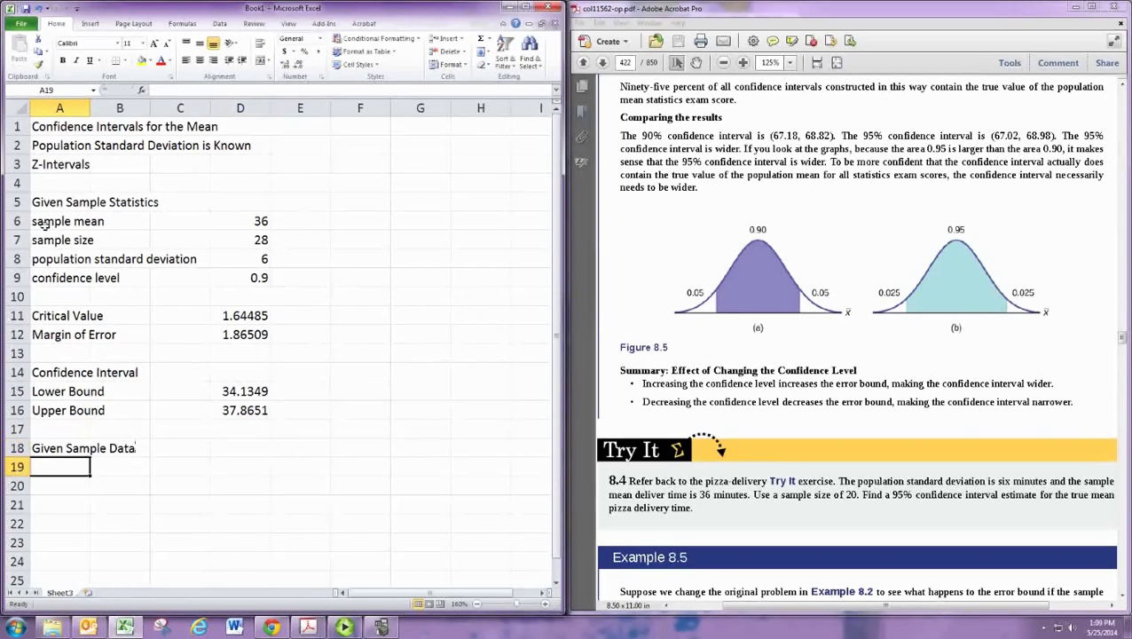
Copy the A6:D16 statistics and interval block and paste it at A19
left_click_drag(45, 226, 252, 417)
key("ctrl+c")
left_click(53, 466)
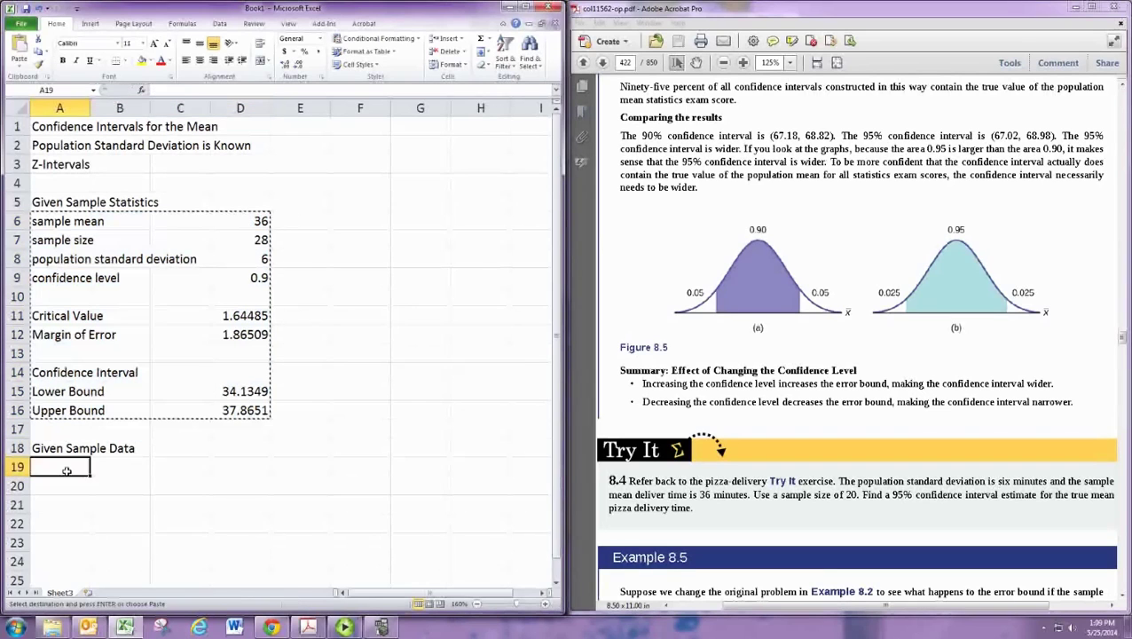
key("ctrl+v")
scroll(238, 386, "down", 2)
left_click(408, 357)
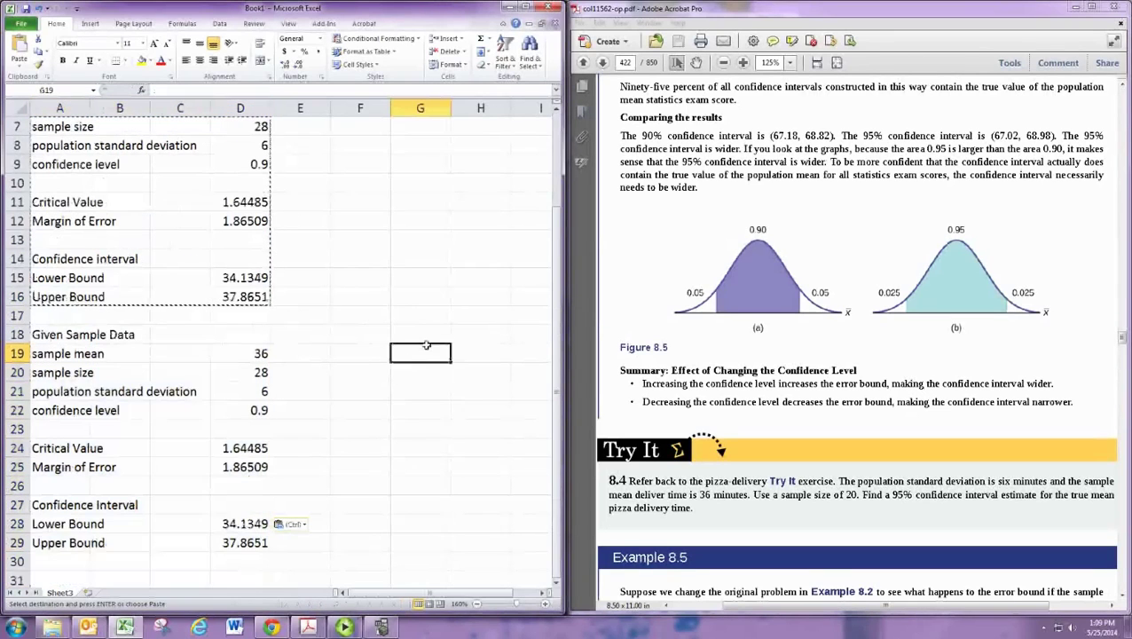
Add the heading 'Sample Data' in G18
left_click(432, 337)
type("Sa")
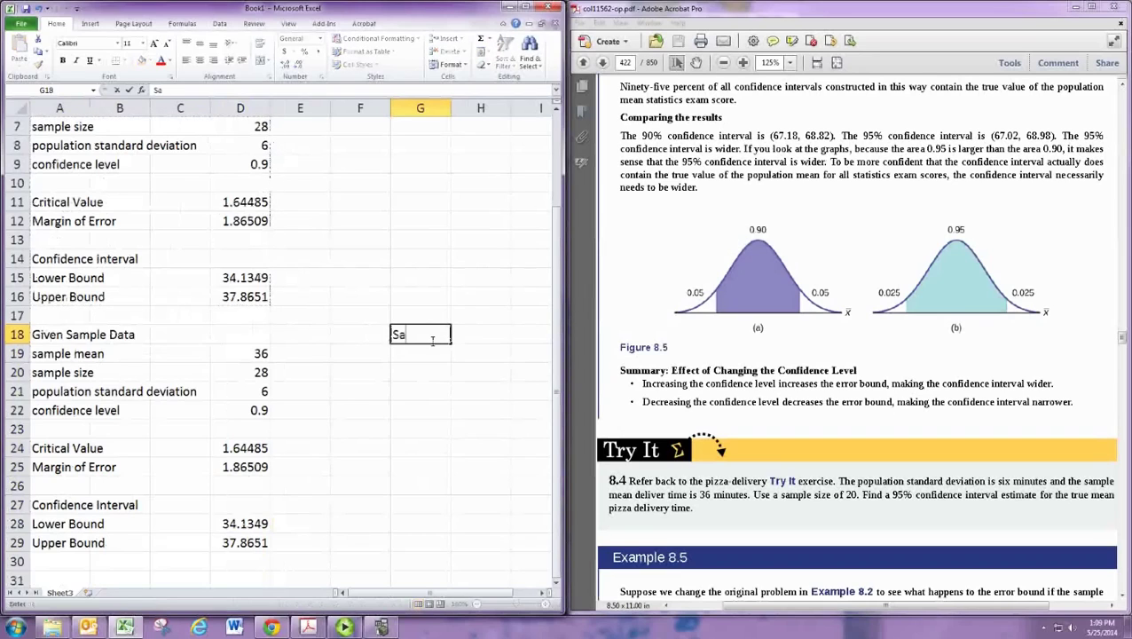
type("mple Data")
key("Return")
Scroll the textbook PDF to find Table 8.2's sample data
left_click(757, 275)
scroll(757, 365, "down", 3)
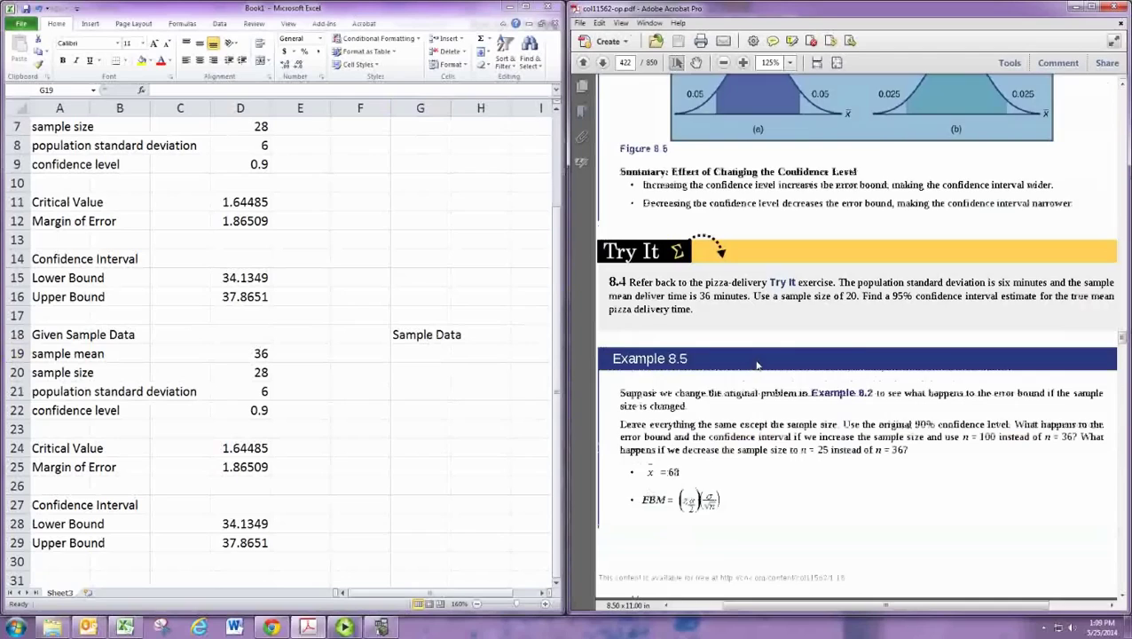
scroll(741, 355, "up", 8)
scroll(727, 348, "up", 10)
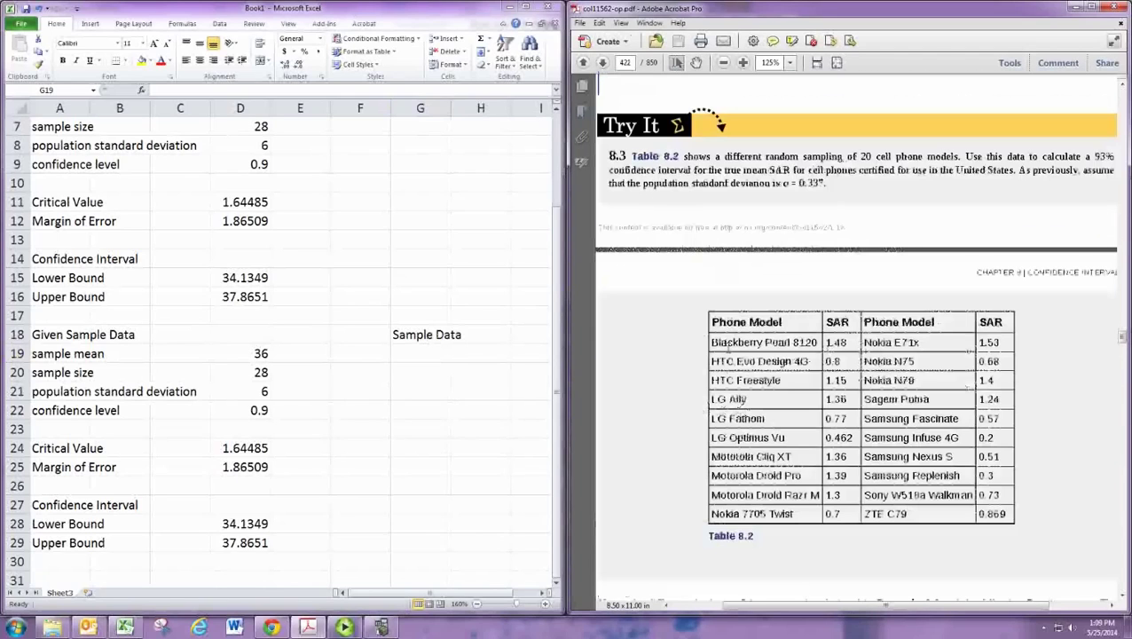
Enter the SAR values 1.48, 0.8, 1.15 and 1.36 into G19:G22
scroll(721, 127, "down", 1)
key("alt+Tab")
type("1.48")
key("Return")
type("0")
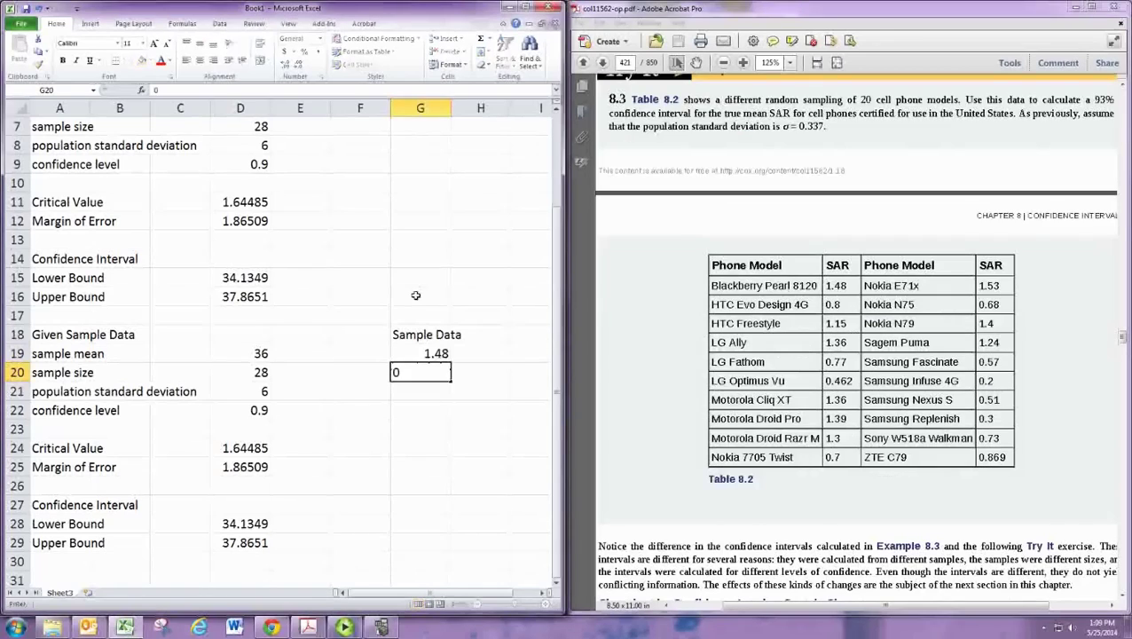
key("Return")
key("Up")
type("0.8")
key("Return")
type("1.15")
key("Return")
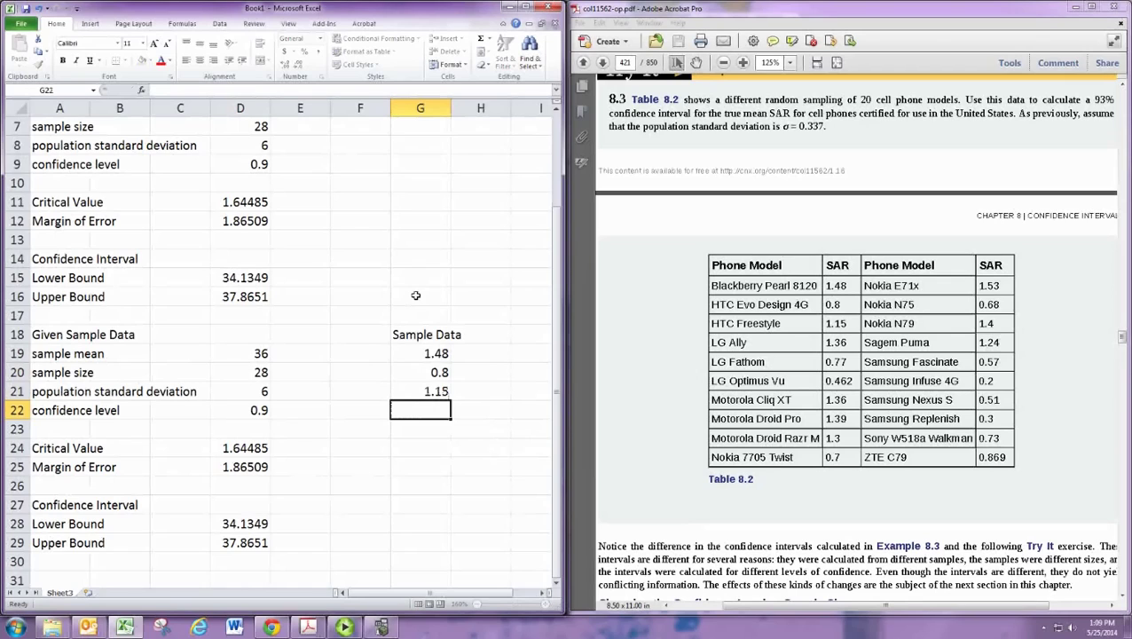
type("1.36")
key("Return")
Enter the remaining SAR values 0.77, 0.462, 1.36, 1.39, 1.3 and 0.7 into G23:G28
type("0.88")
key("BackSpace")
key("BackSpace")
type("77")
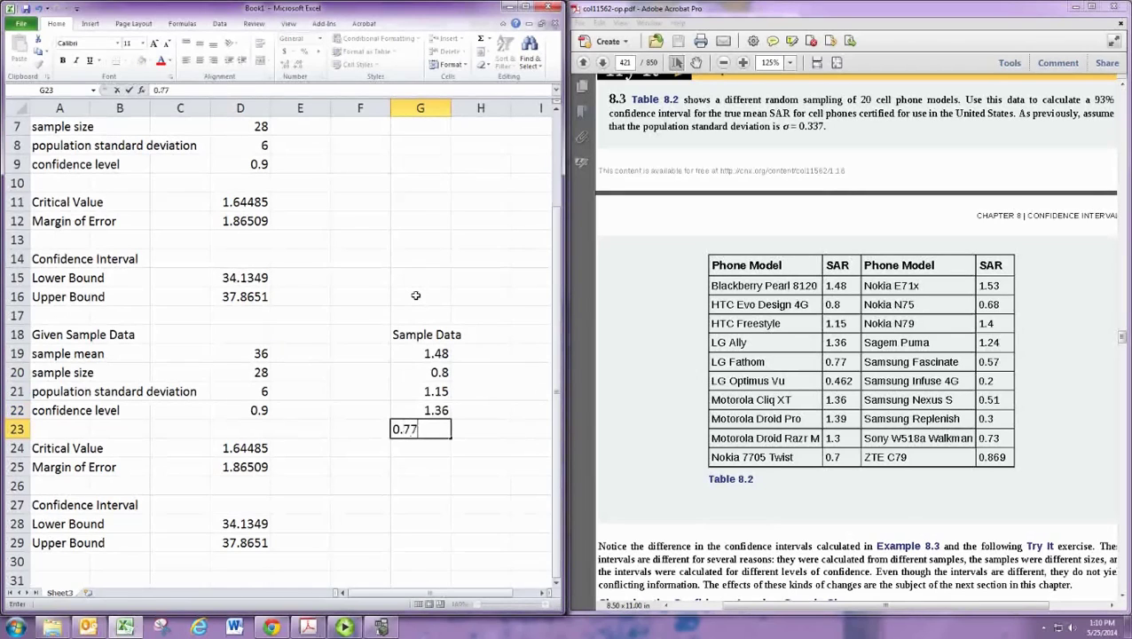
key("Return")
type("0.462")
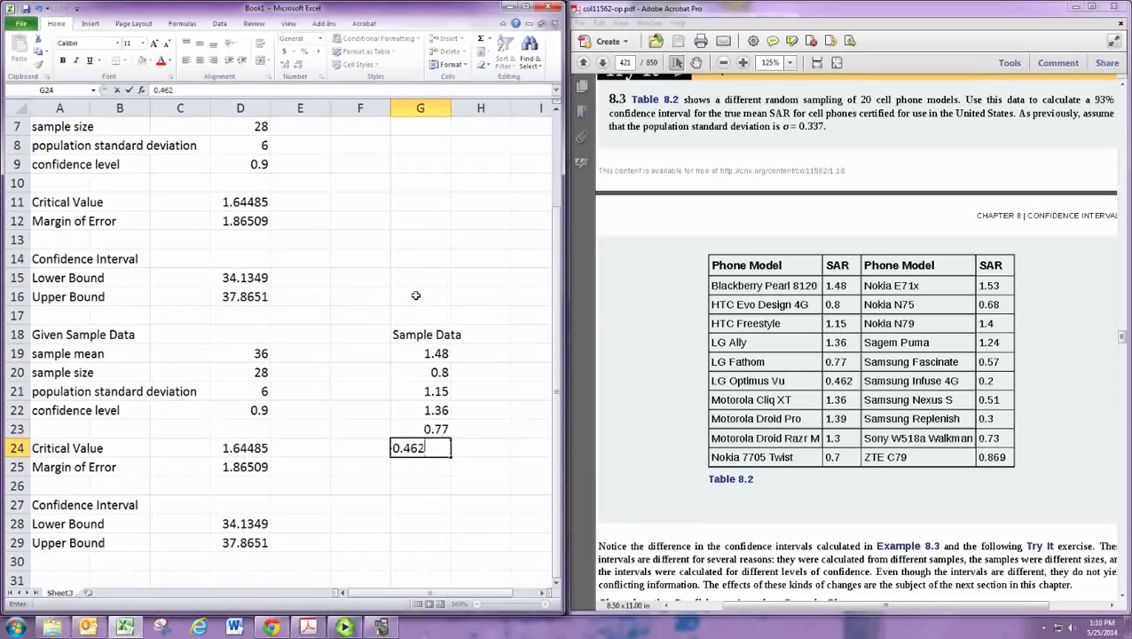
key("Return")
type("1.36")
key("Return")
type("1.39")
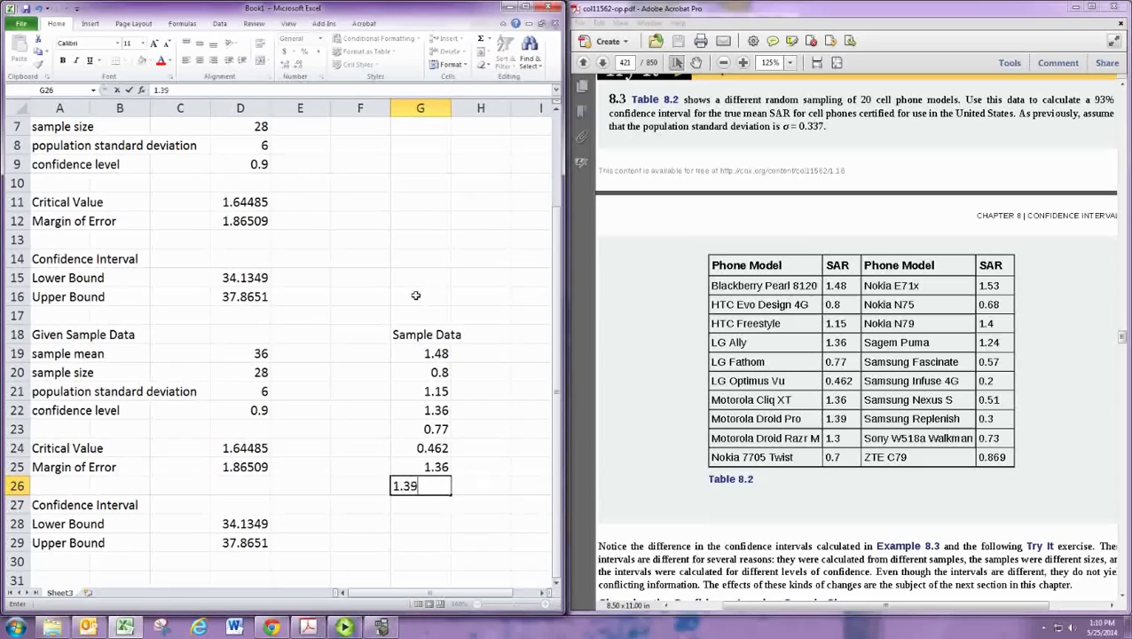
key("Return")
type("1.3")
key("Return")
type("0.8")
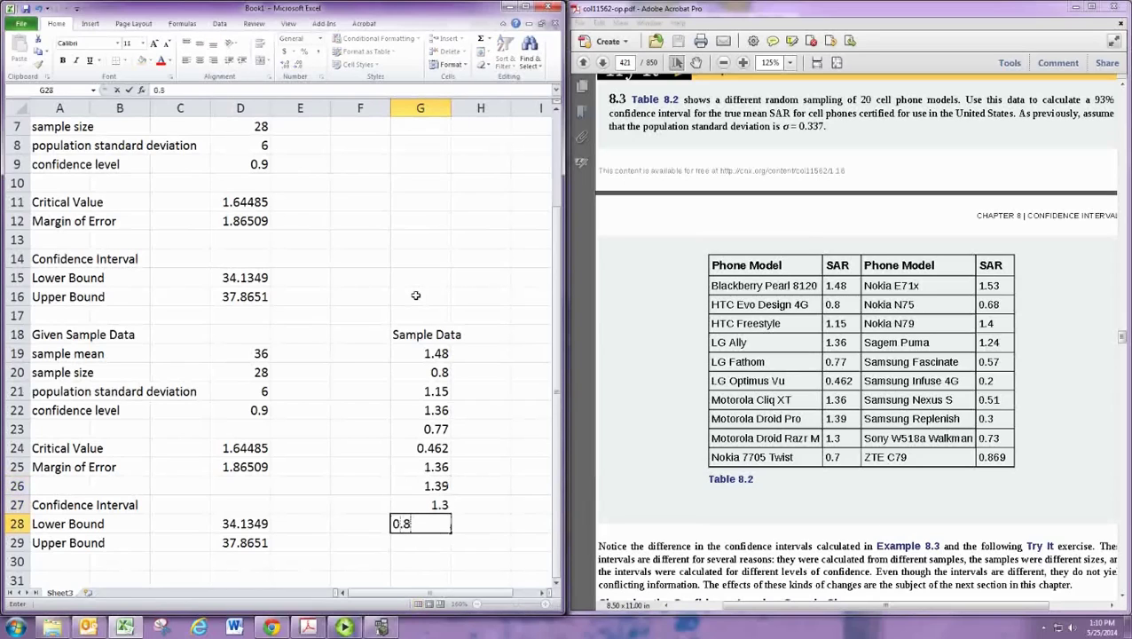
key("BackSpace")
type("7")
key("Return")
left_click(267, 359)
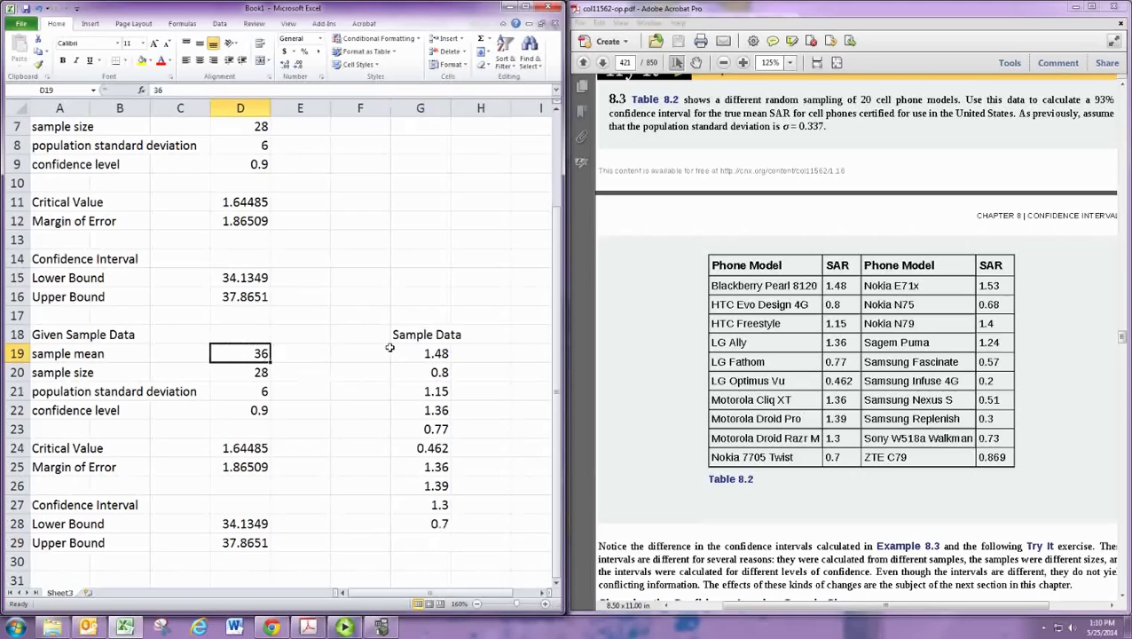
Set the sample mean in D19 to =AVERAGE(G19:G124), giving 1.0772
type("=A")
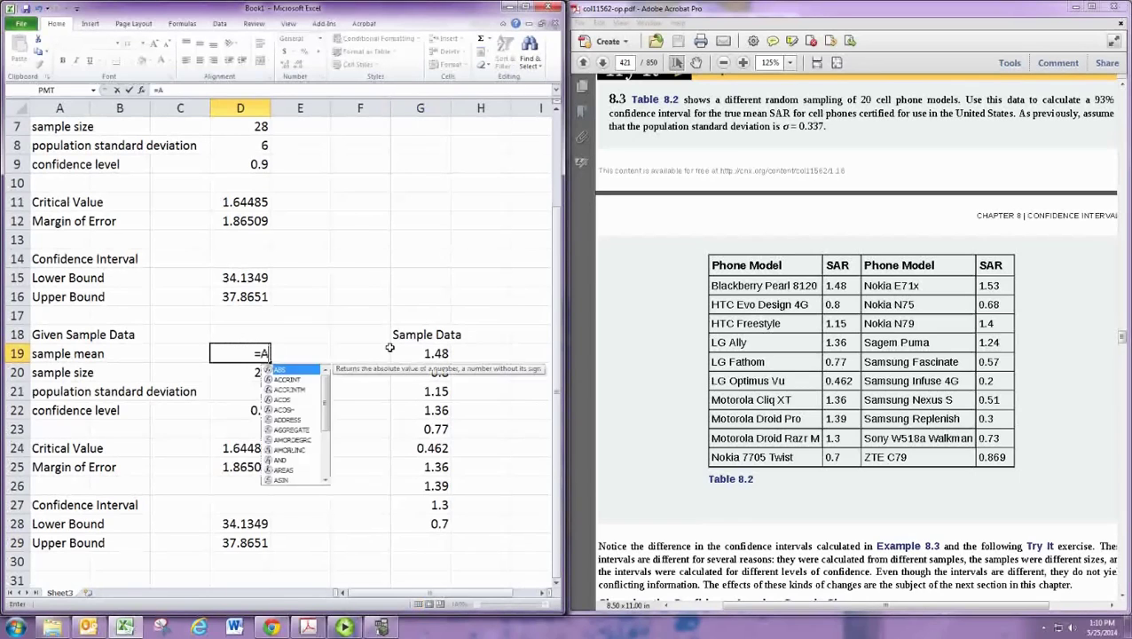
type("VERAGE(")
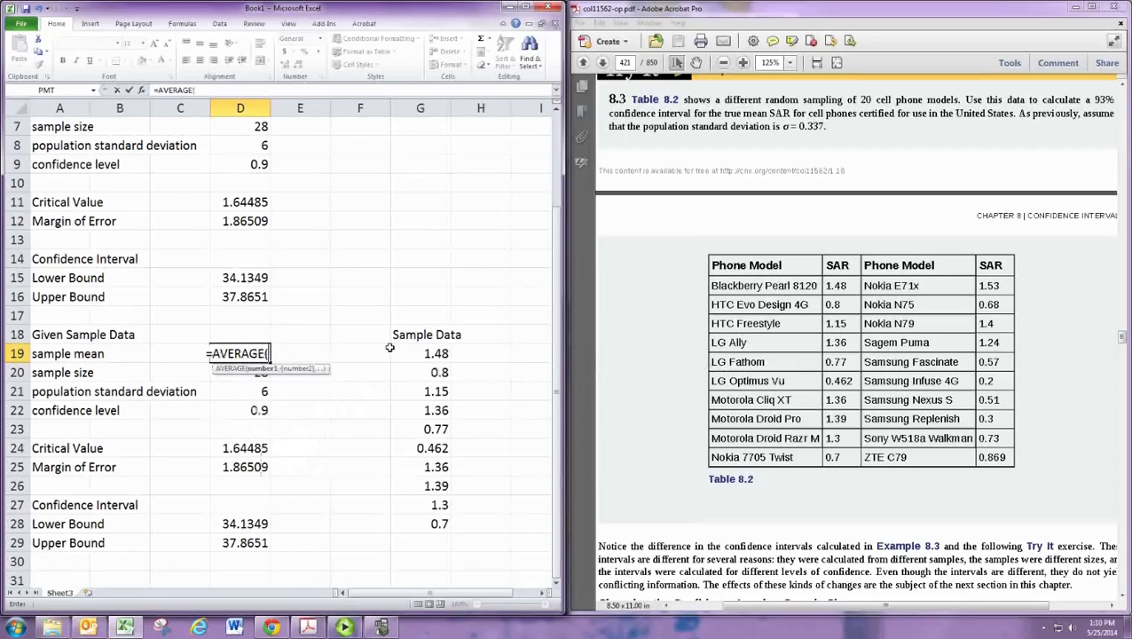
left_click_drag(389, 347, 440, 525)
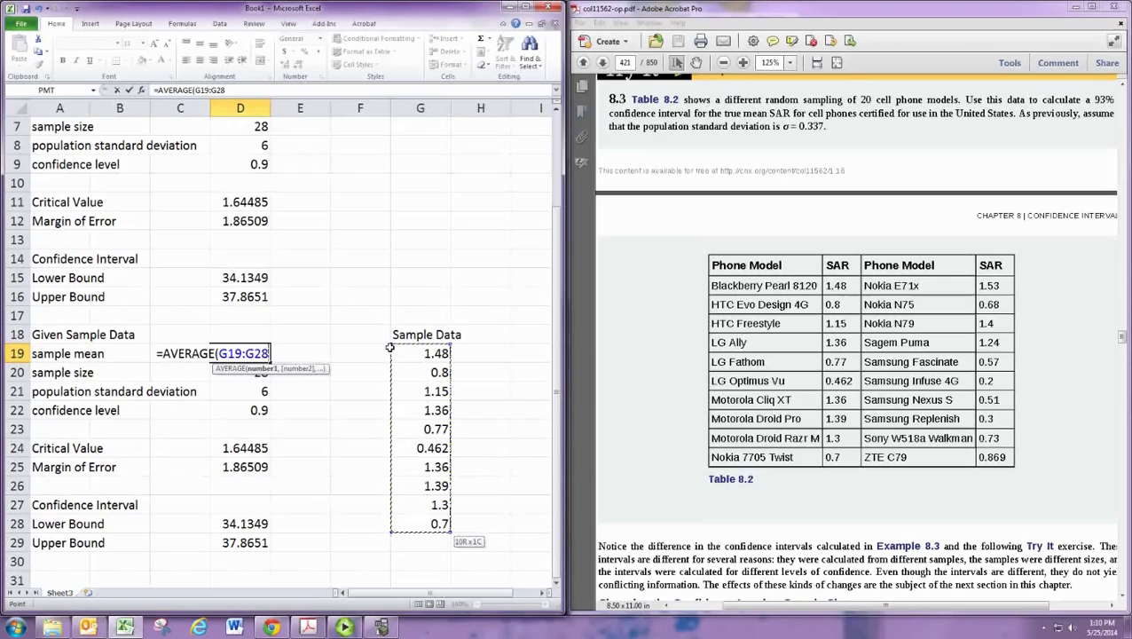
scroll(389, 347, "down", 8)
scroll(389, 346, "down", 20)
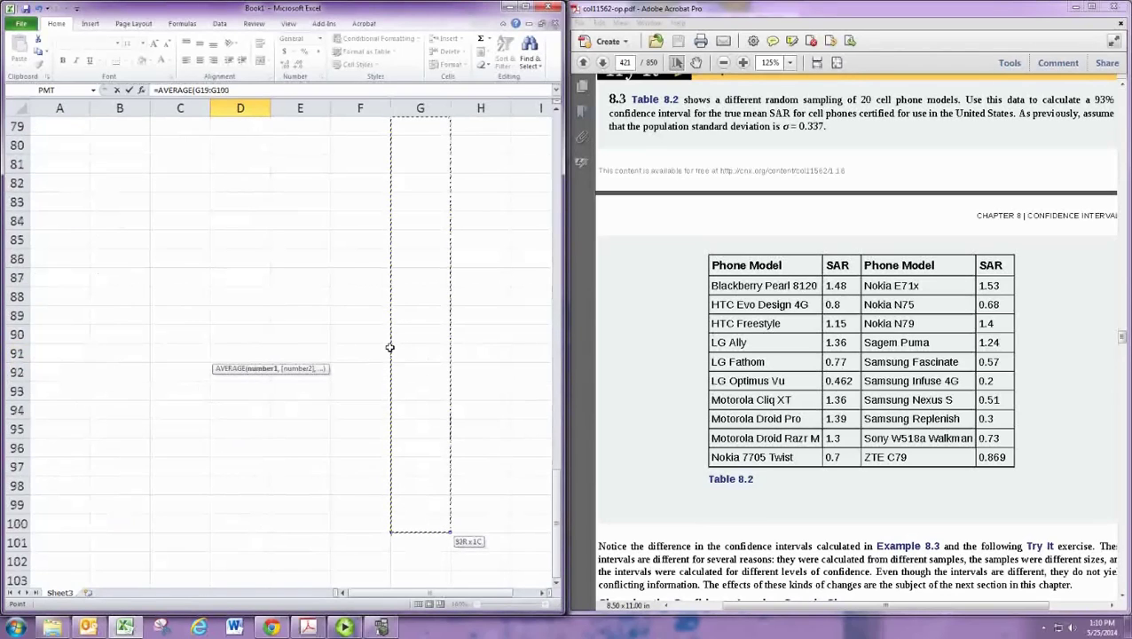
key("Return")
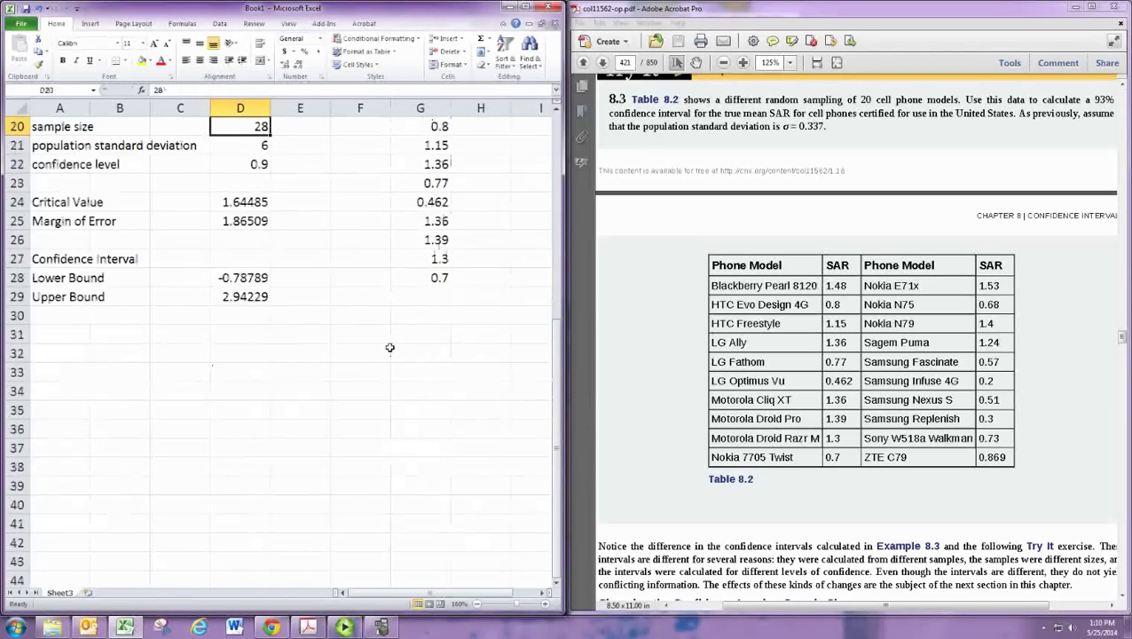
key("Up")
key("Up")
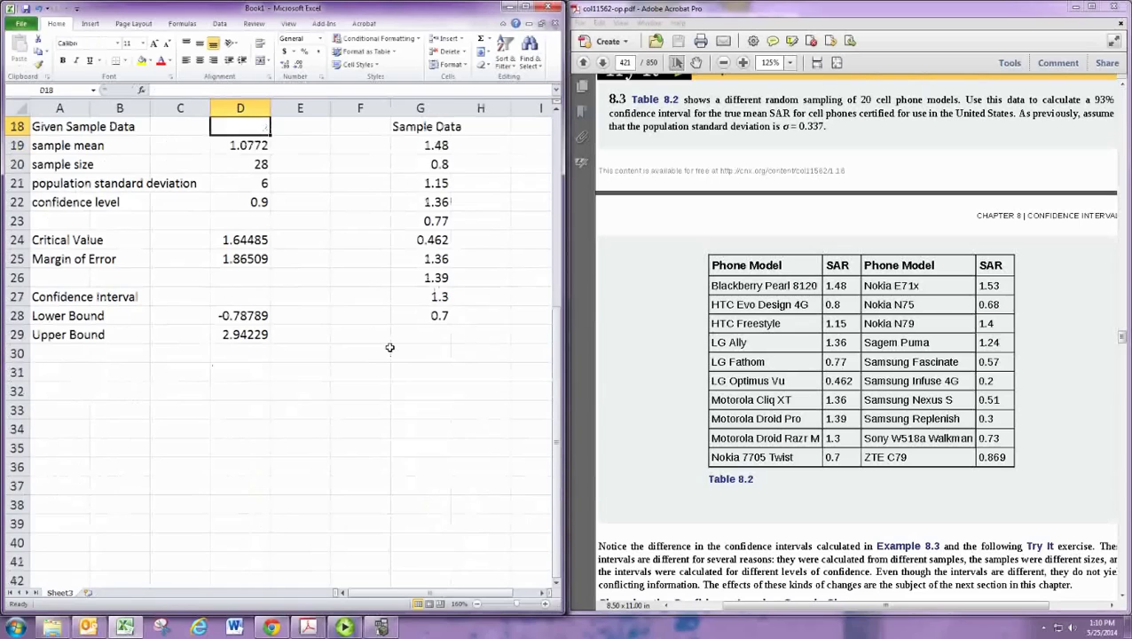
scroll(390, 347, "up", 2)
key("Down")
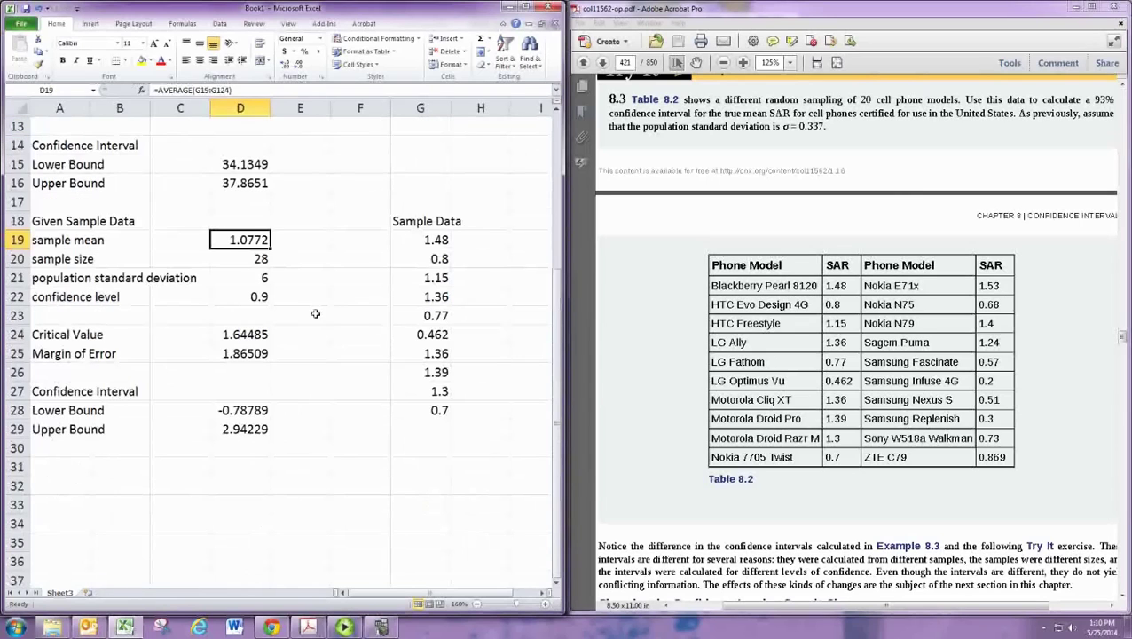
double_click(256, 239)
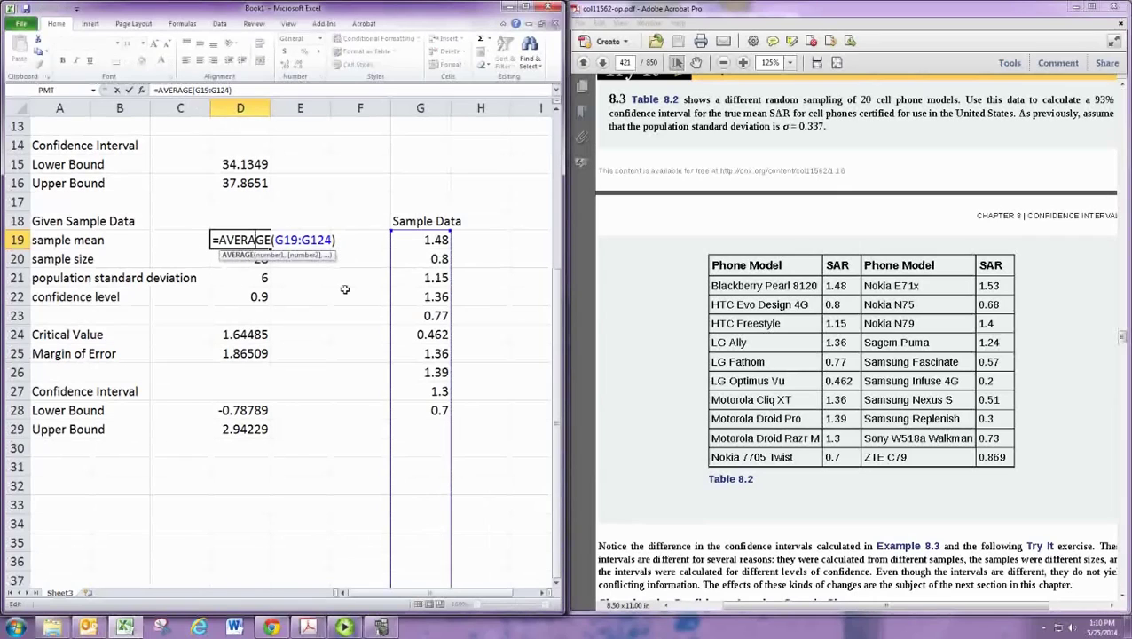
key("Return")
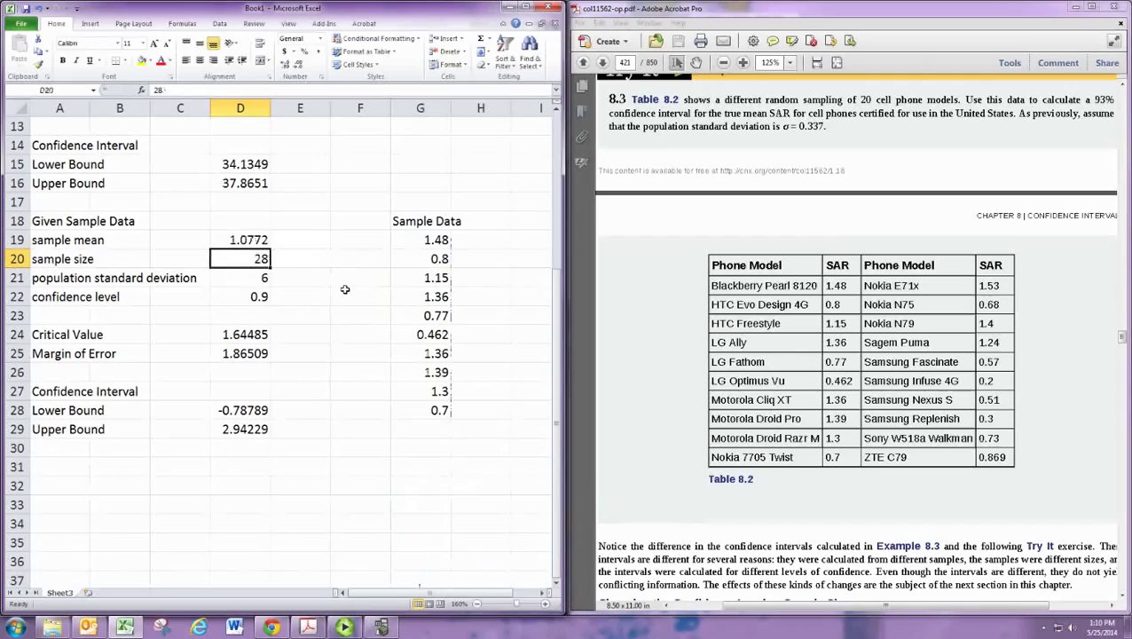
Set D20 to a =COUNT formula over the Sample Data column from G19, giving 10
type("=COUNT(")
left_click(406, 241)
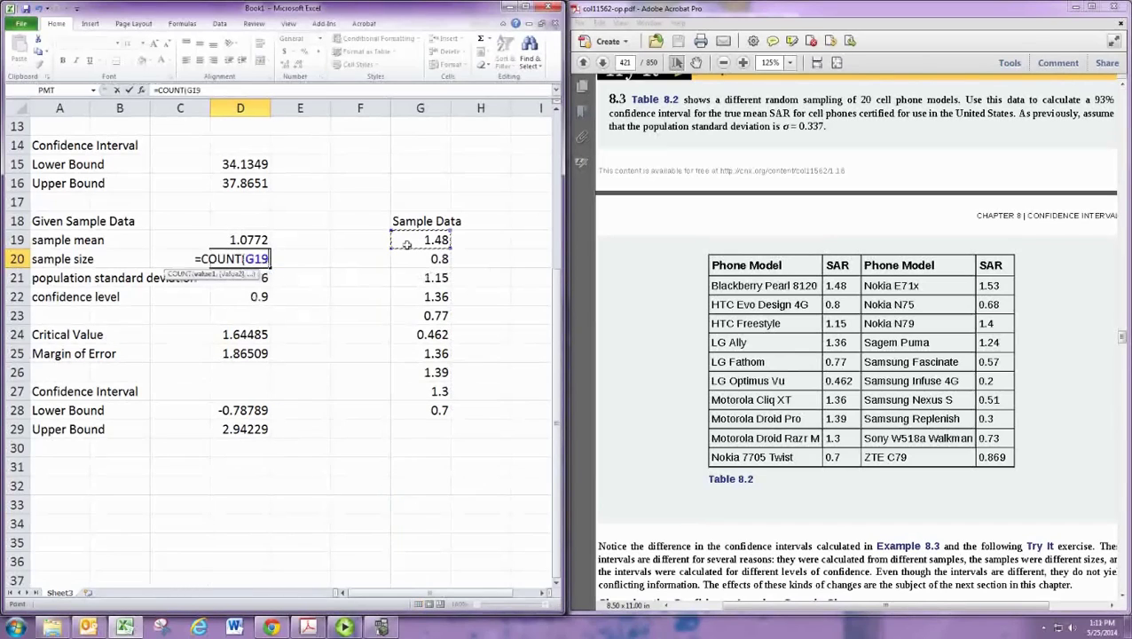
left_click_drag(406, 242, 407, 245)
scroll(405, 244, "down", 20)
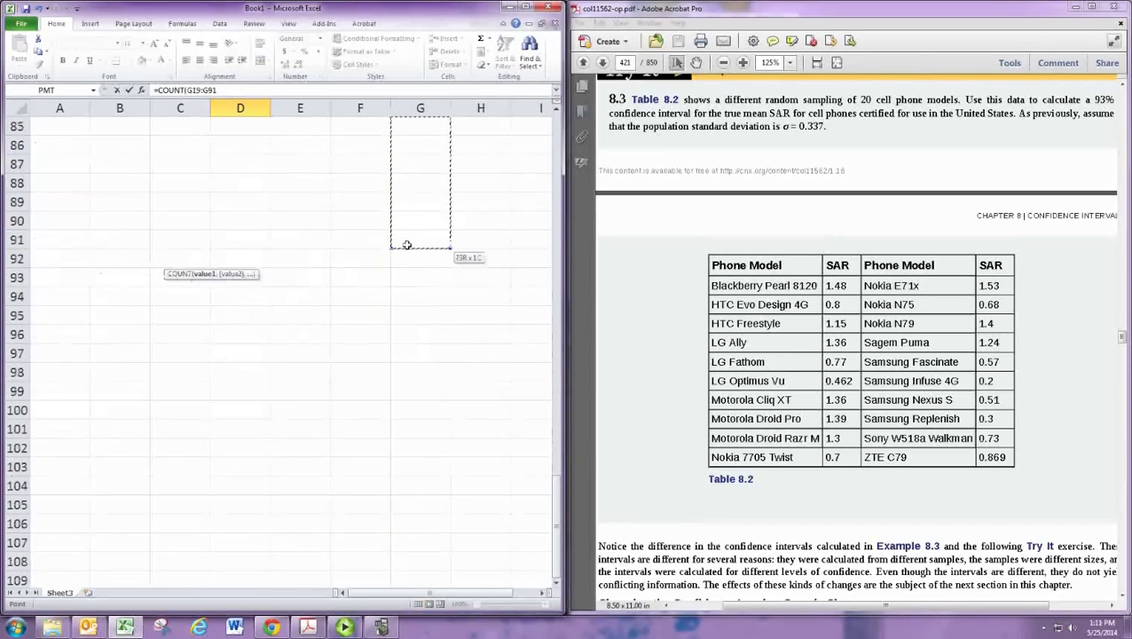
key("Return")
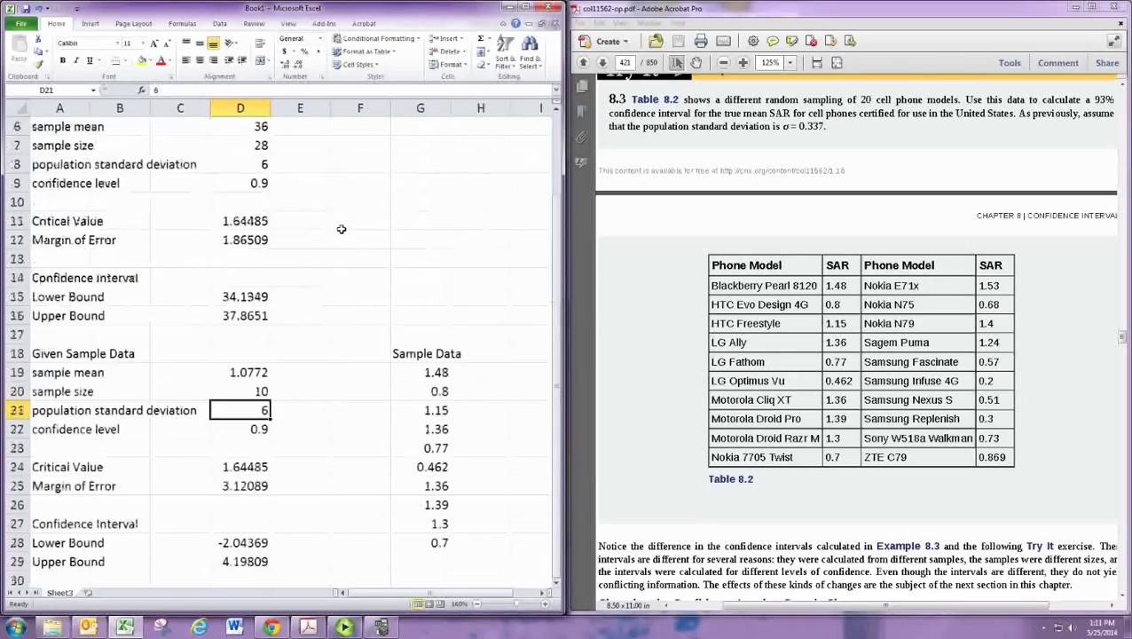
left_click(247, 392)
left_click(232, 92)
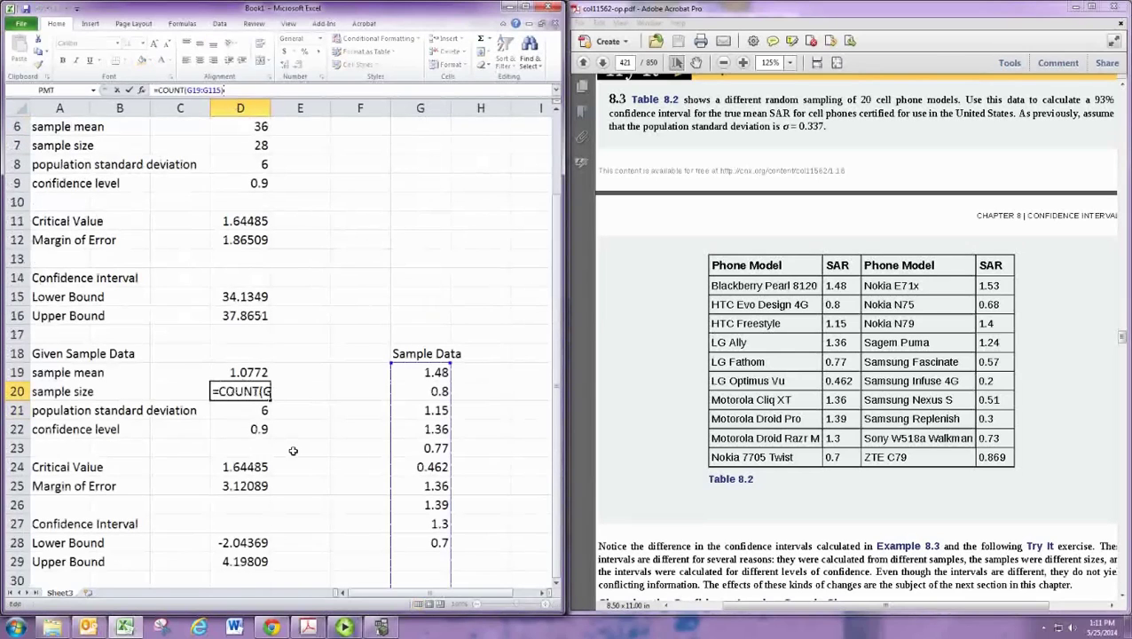
double_click(266, 393)
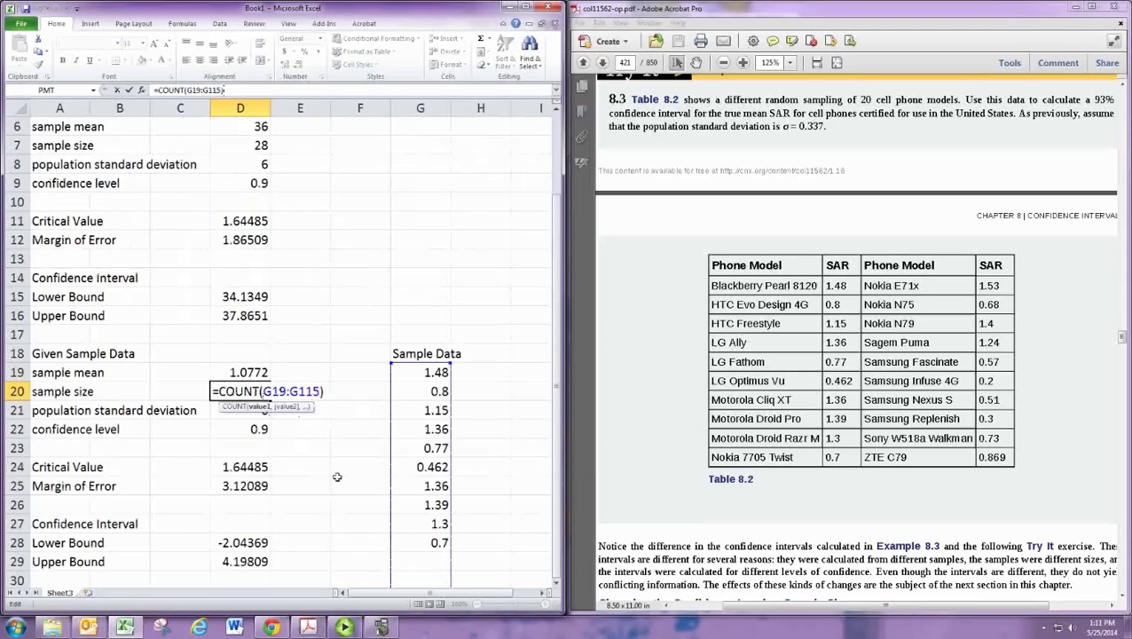
left_click(420, 562)
scroll(420, 562, "down", 1)
Append the sample values 1.53 and 0.68 in G29:G30
type("1.53")
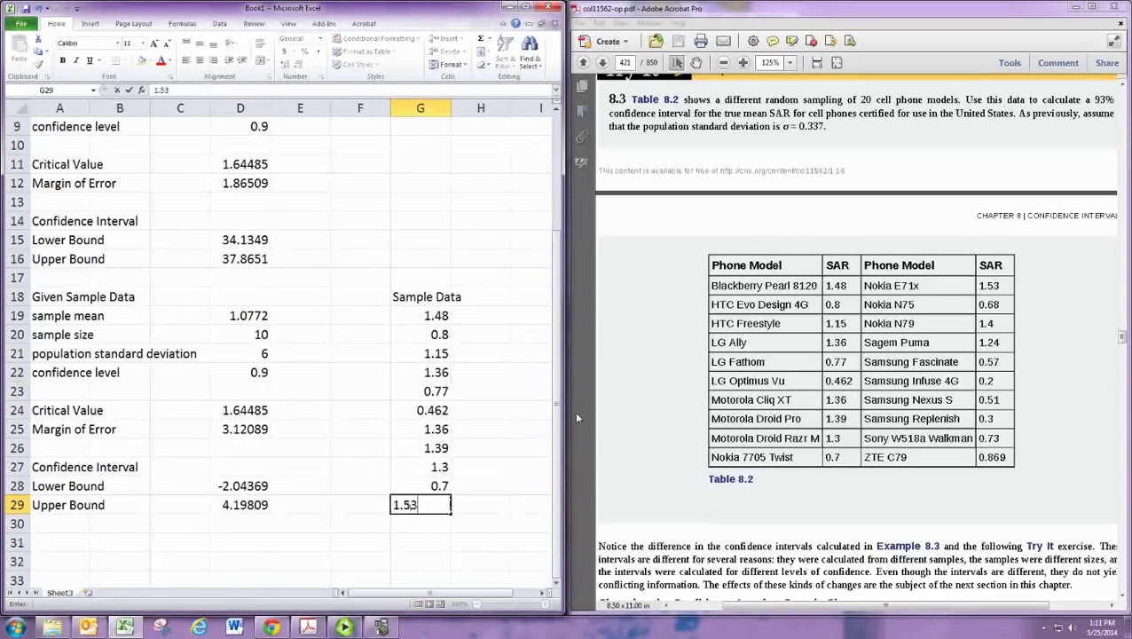
key("Return")
type("0.68")
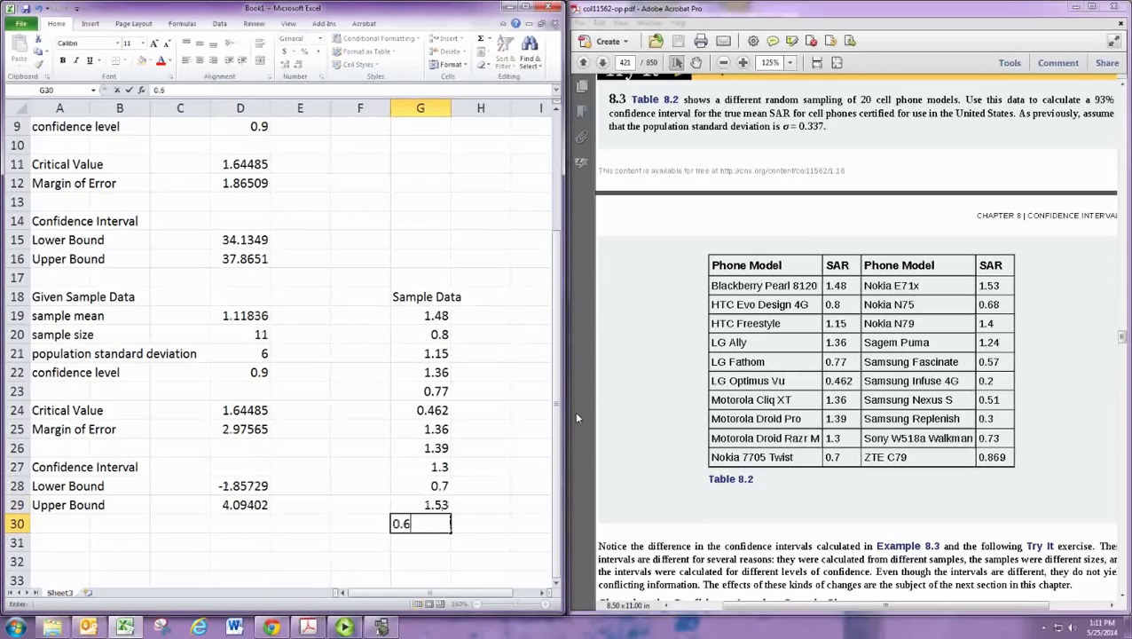
key("Return")
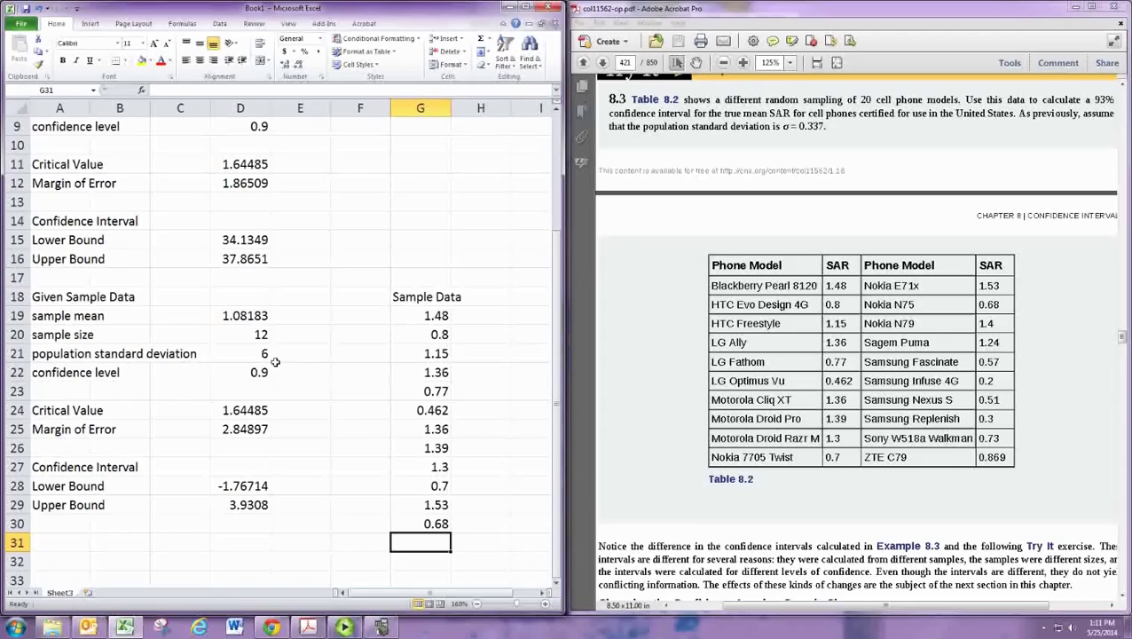
Set the population standard deviation to 0.337 and the confidence level to 0.93
left_click(248, 358)
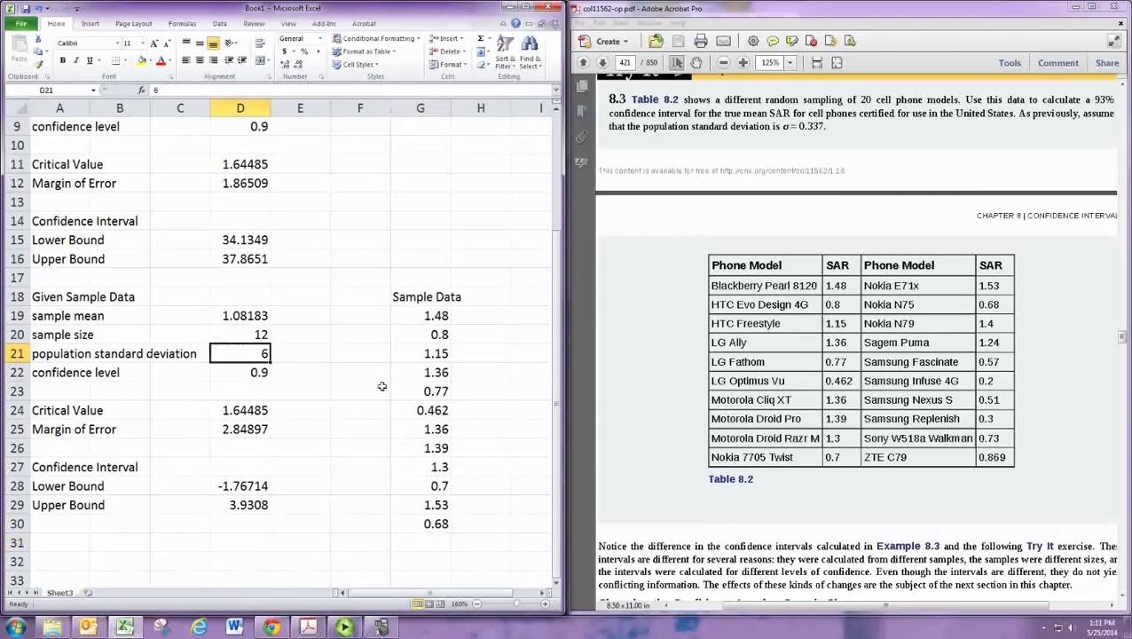
type("0.337")
key("Return")
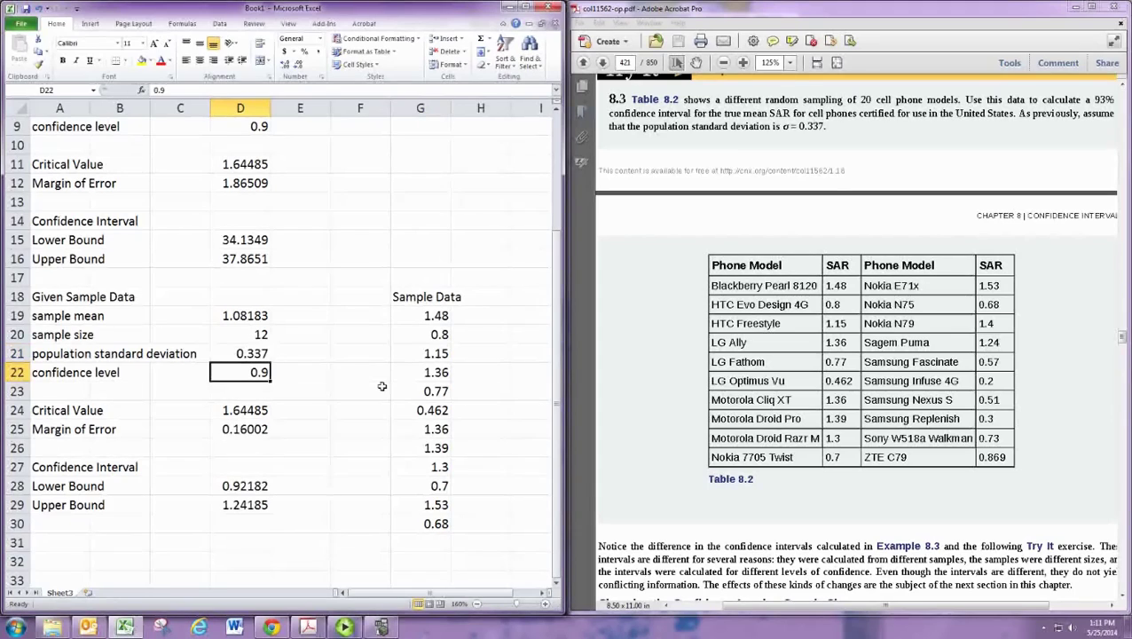
key("F2")
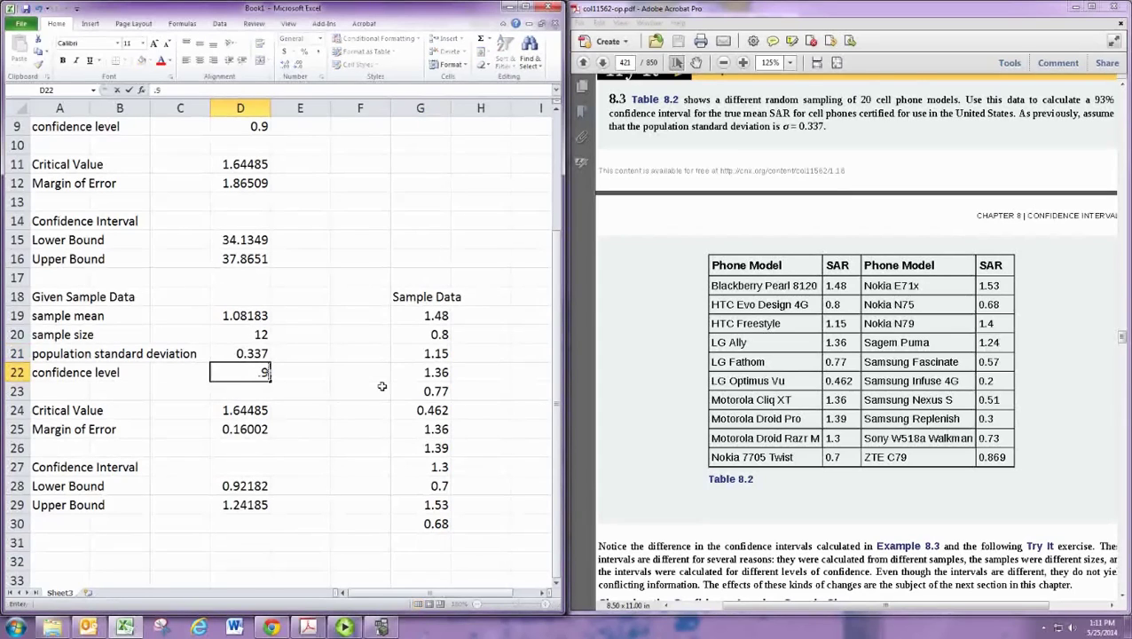
type("3")
key("Return")
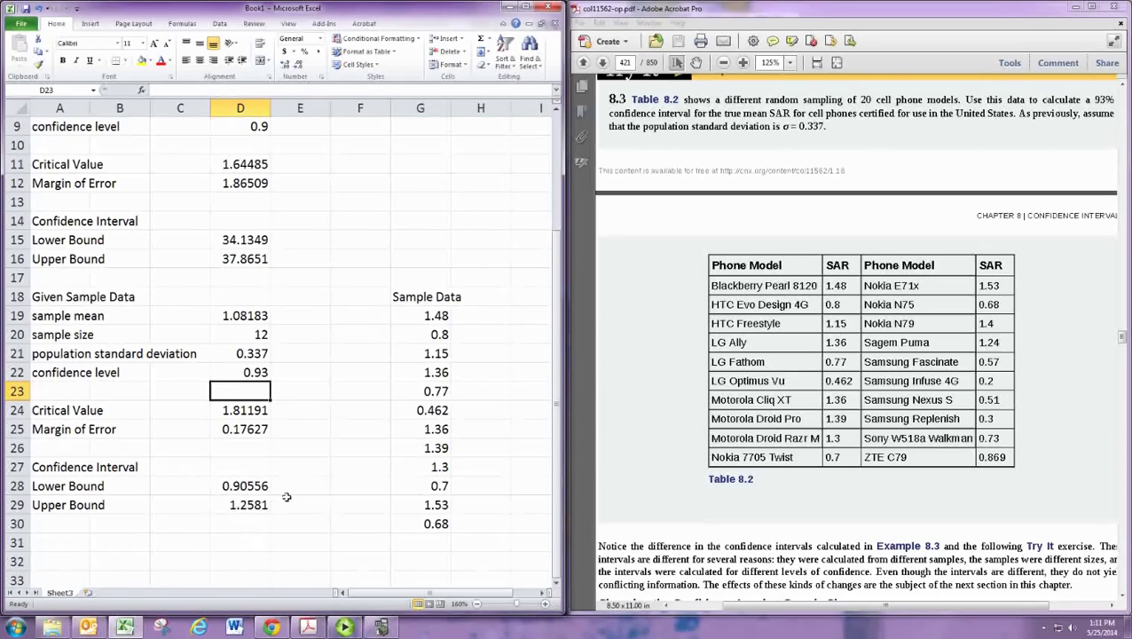
Maximize Excel; style the first block's statistics as Input and its results as Calculation
scroll(286, 497, "up", 3)
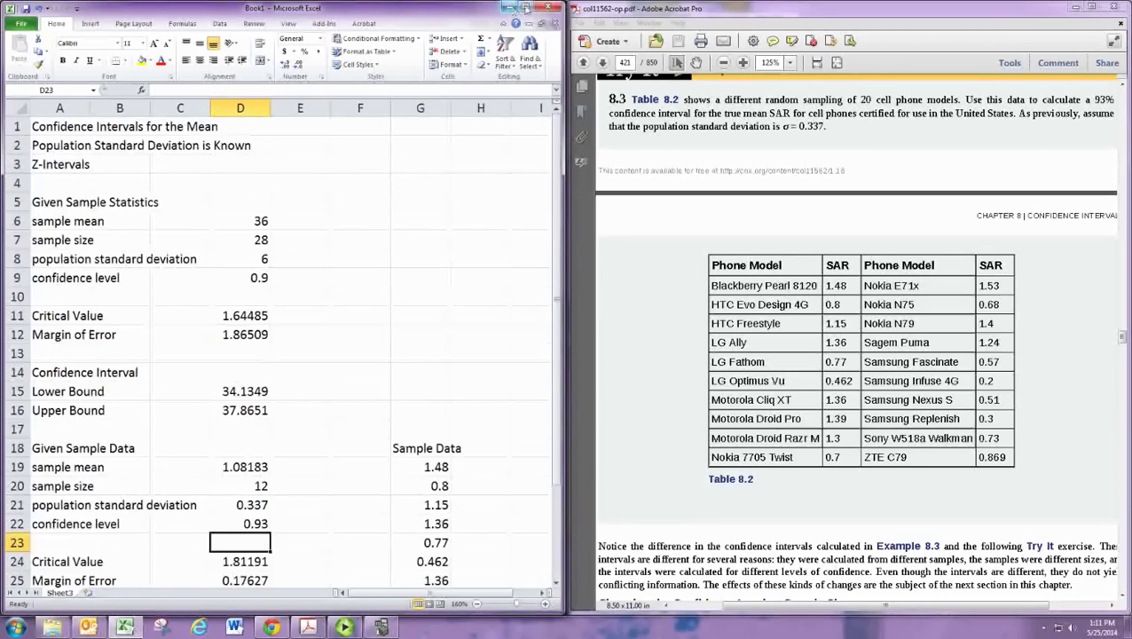
left_click(531, 8)
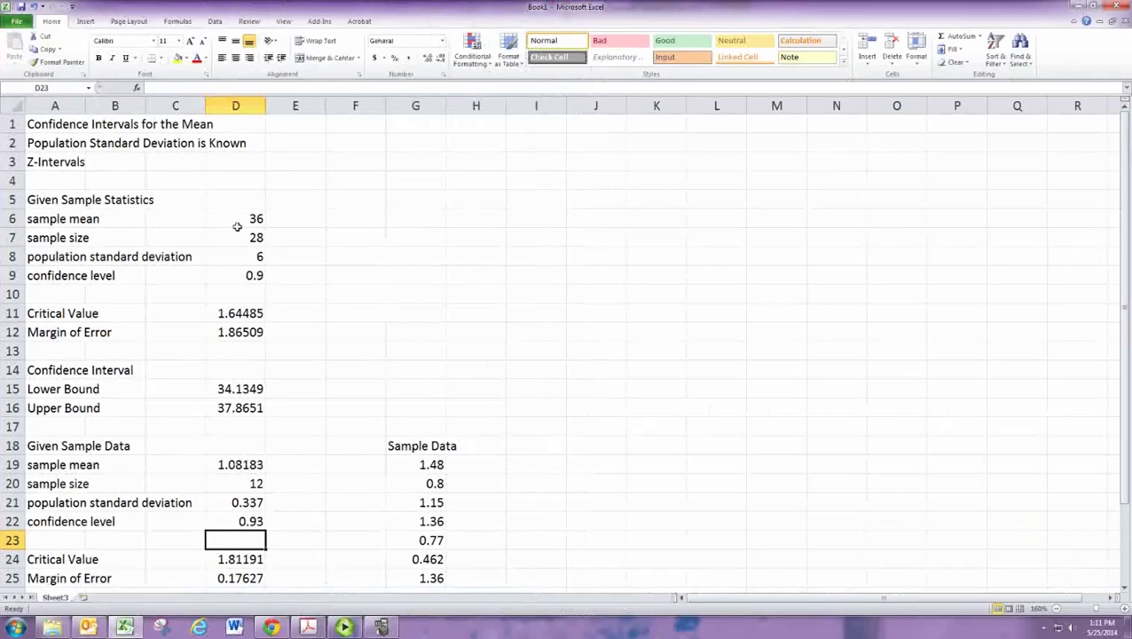
left_click_drag(240, 224, 240, 277)
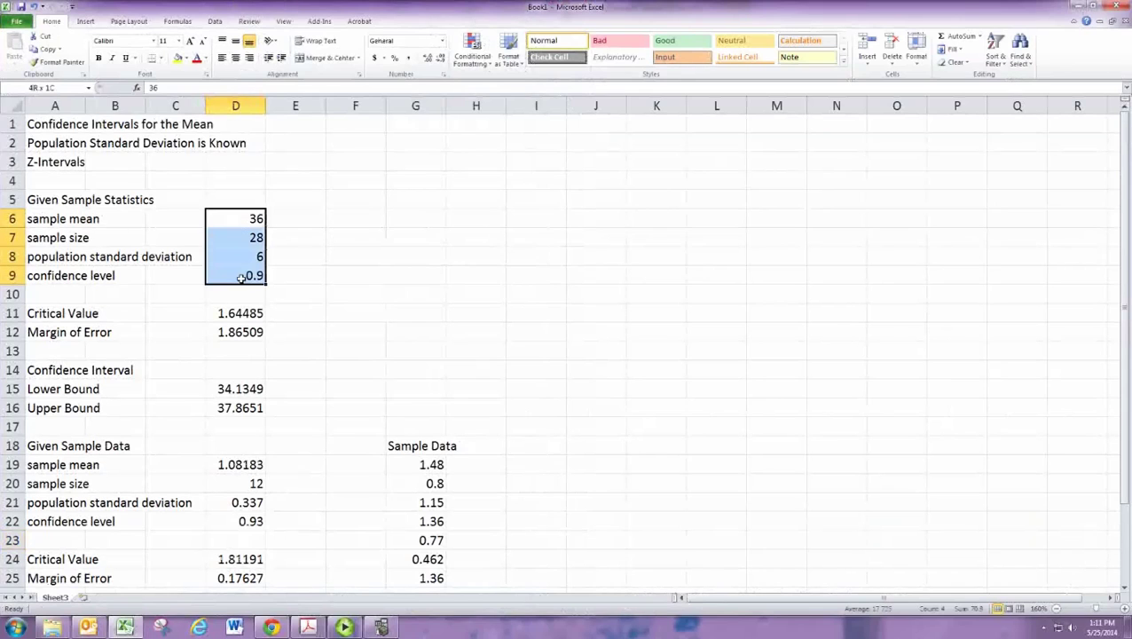
left_click(676, 62)
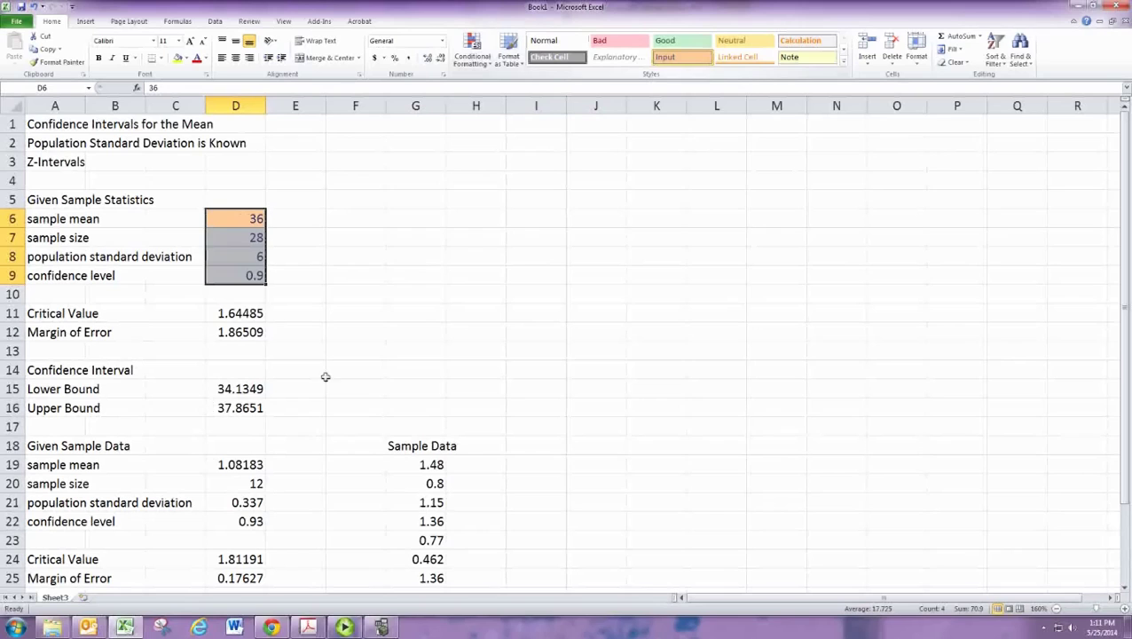
left_click_drag(252, 317, 254, 335)
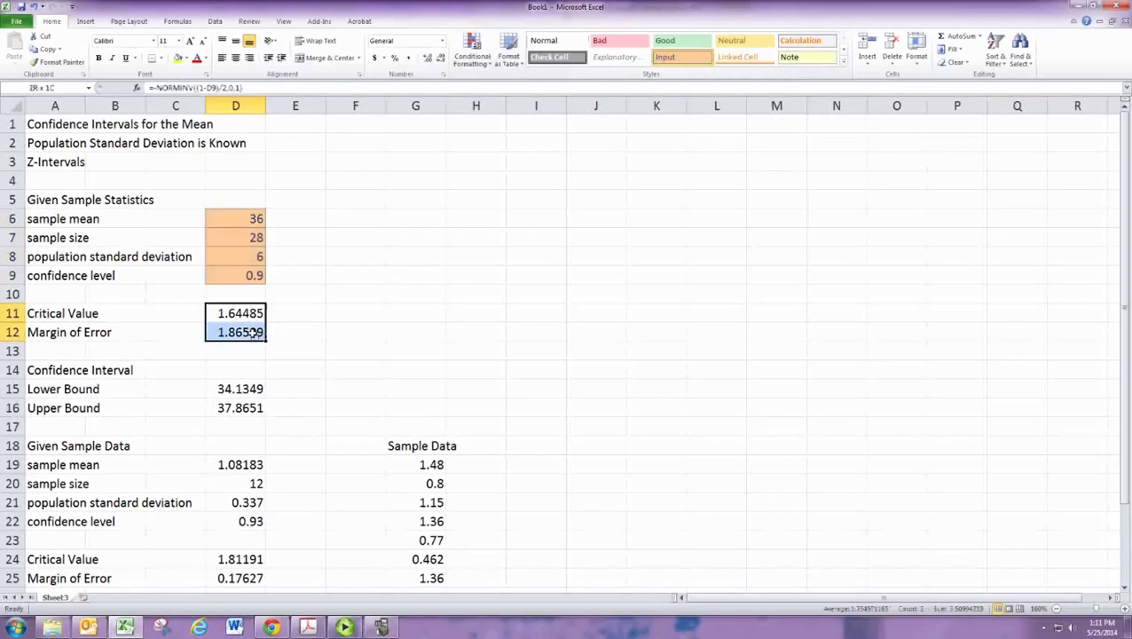
left_click(802, 42)
left_click_drag(235, 388, 236, 408)
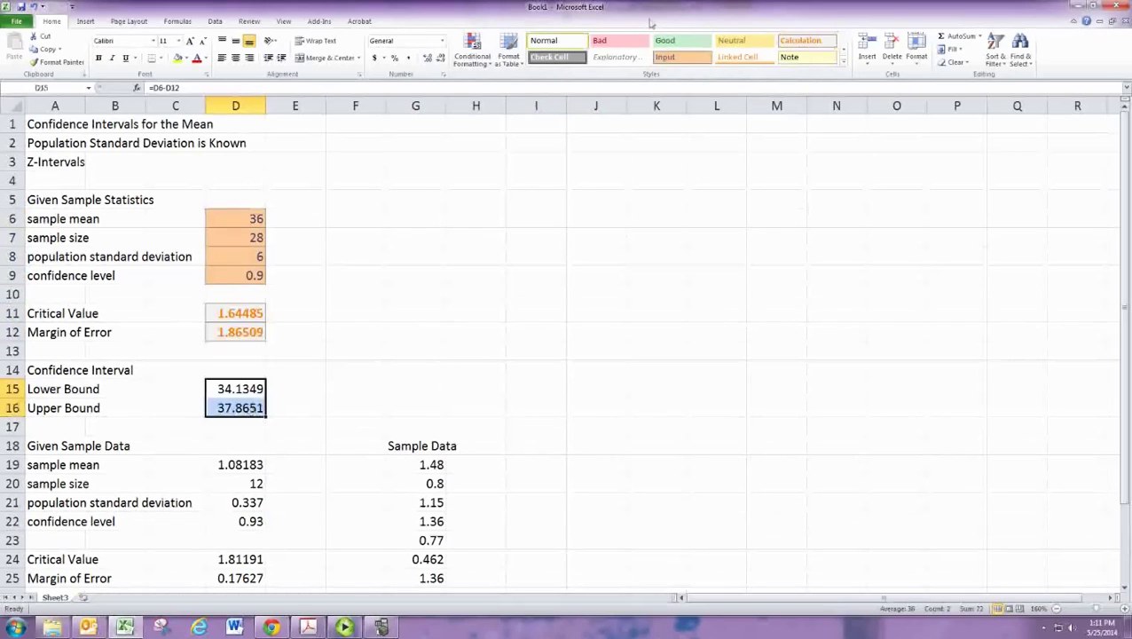
left_click(801, 42)
Apply the Input style to the standard deviation, confidence level and Sample Data column
scroll(306, 313, "down", 2)
scroll(306, 313, "down", 1)
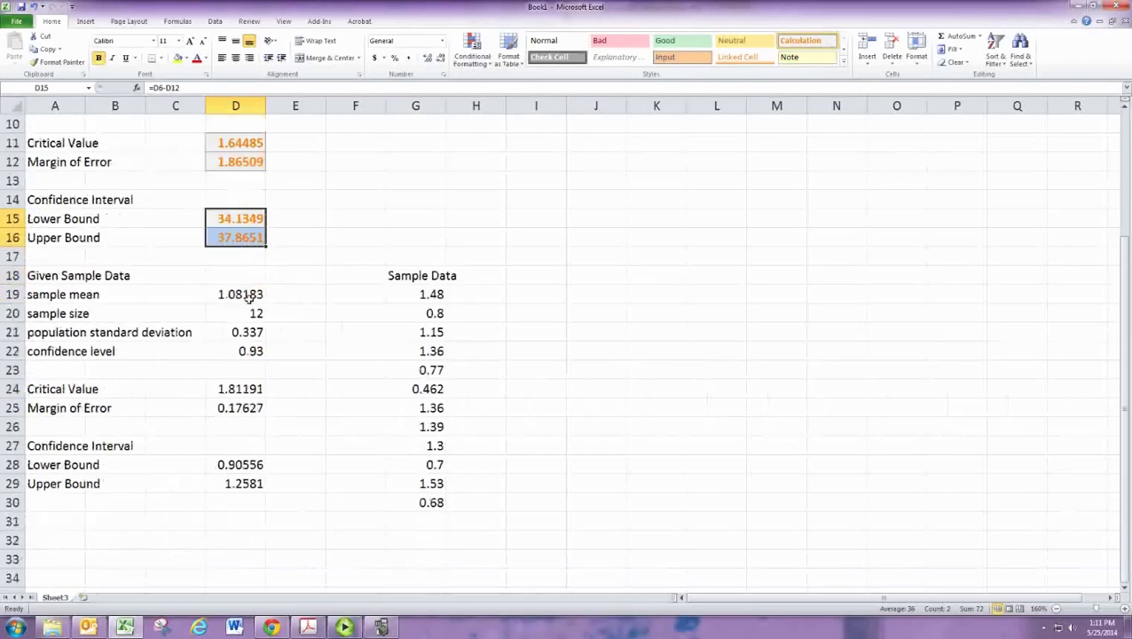
left_click_drag(248, 332, 248, 351)
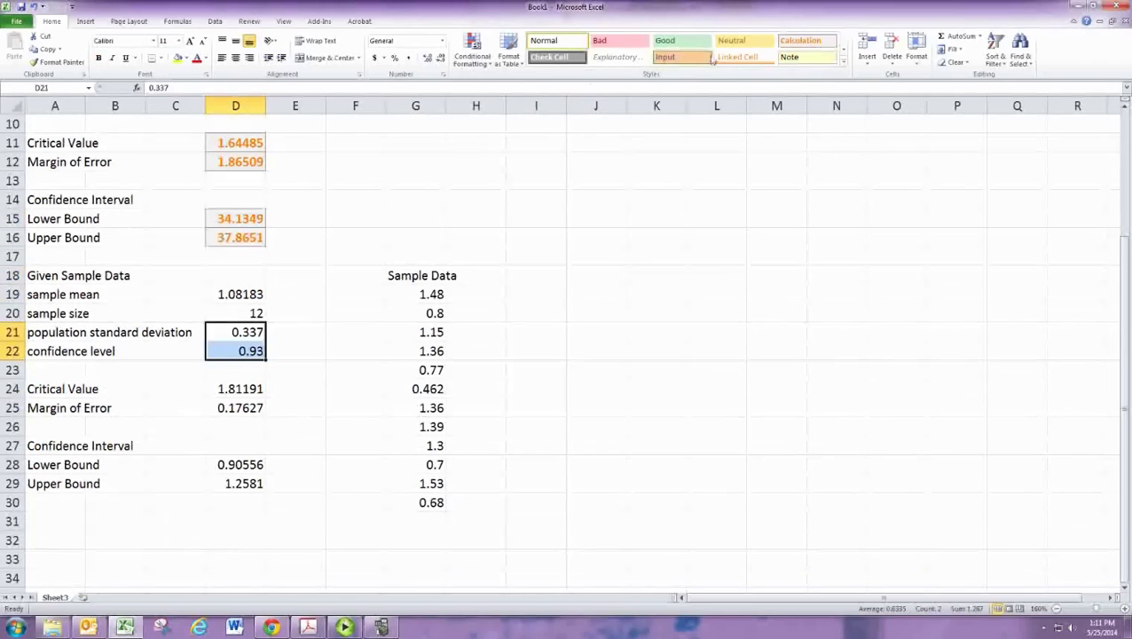
left_click(674, 57)
left_click_drag(417, 295, 418, 408)
left_click_drag(418, 454, 427, 581)
left_click(675, 56)
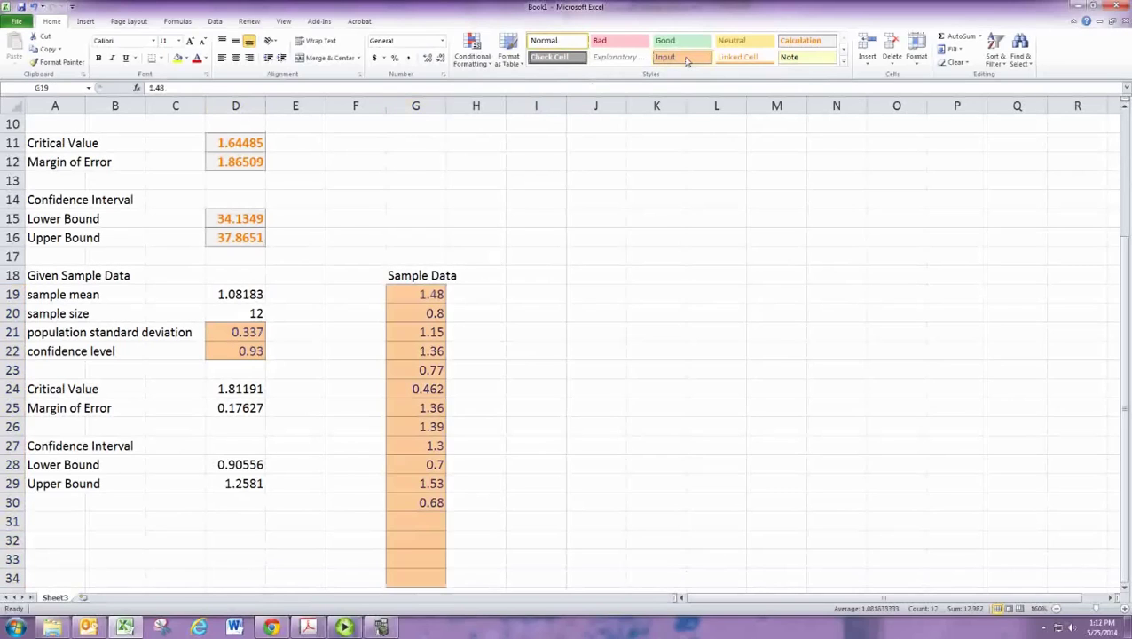
Apply the Calculation style to the second block's mean, size, critical value, margin and bounds
left_click_drag(252, 299, 253, 314)
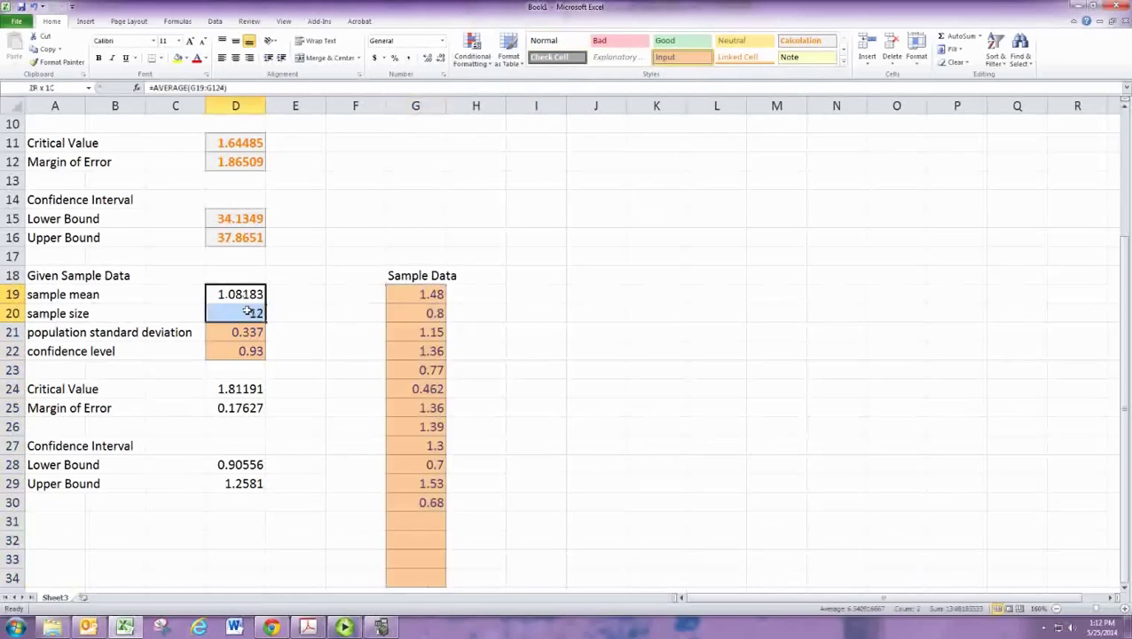
left_click(786, 41)
left_click_drag(255, 391, 256, 408)
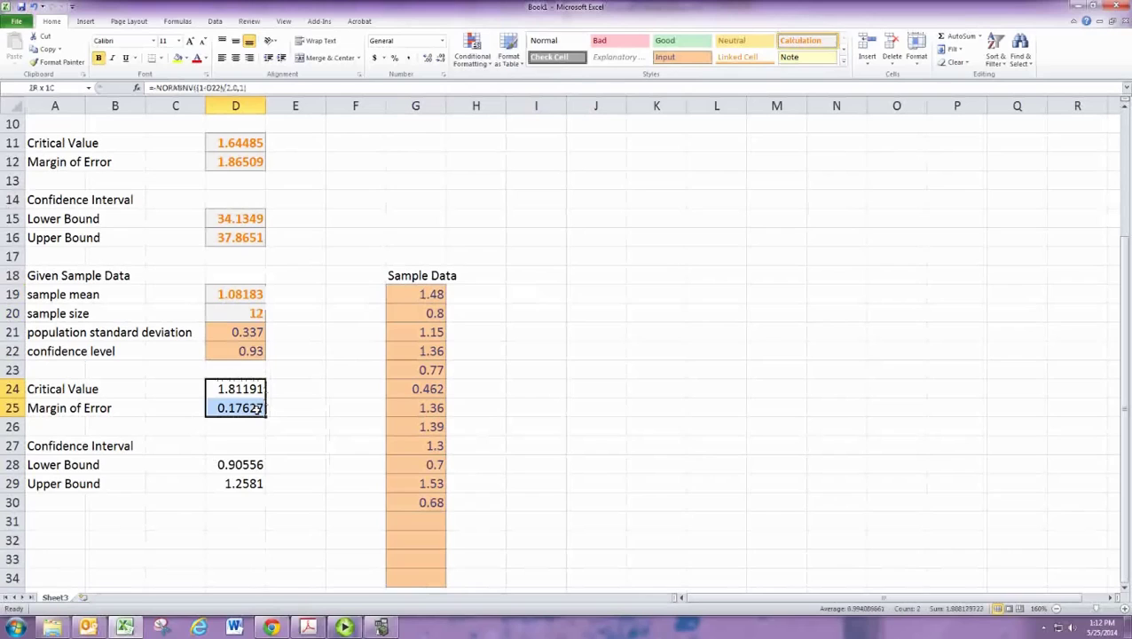
left_click(794, 41)
left_click_drag(238, 465, 238, 484)
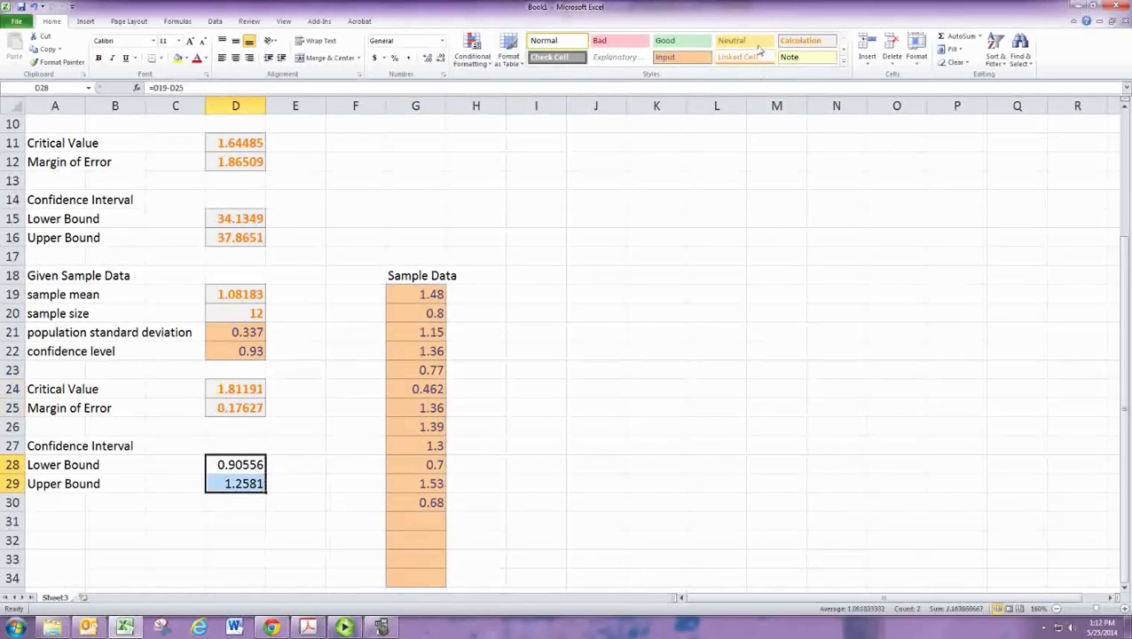
left_click(797, 41)
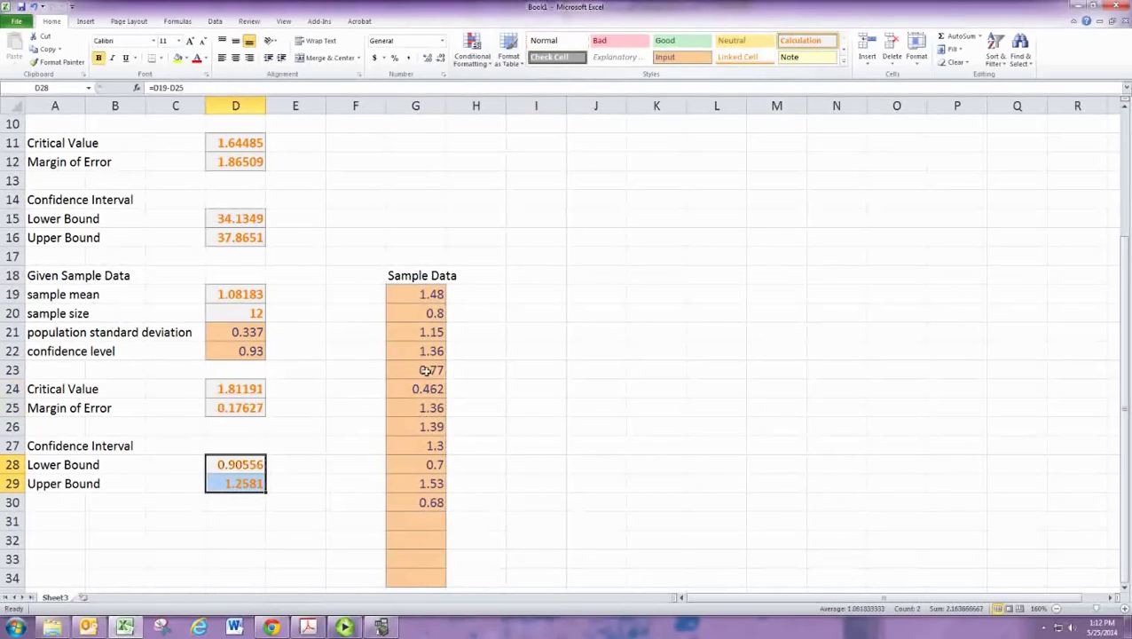
left_click(359, 356)
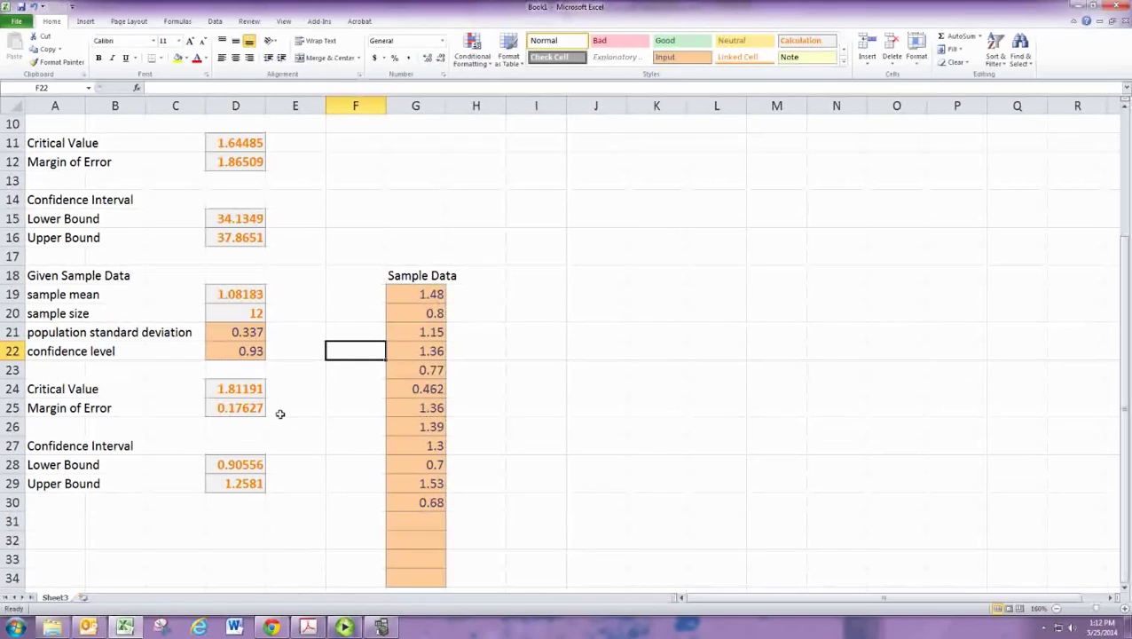
scroll(299, 401, "up", 3)
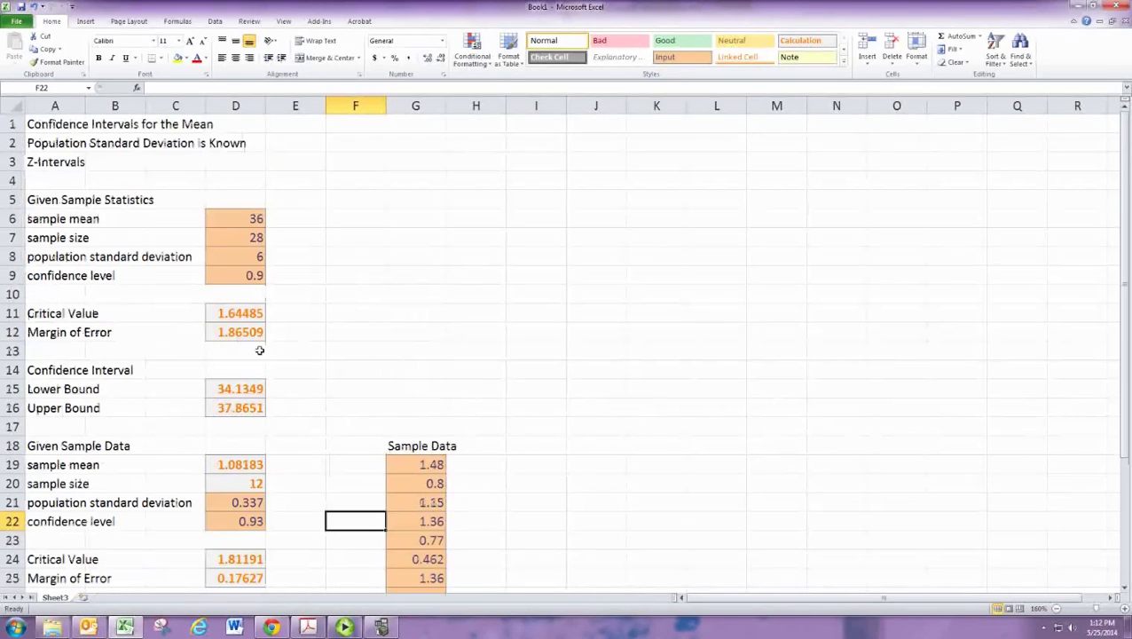
scroll(269, 362, "down", 1)
Label G6 'Change' in Input style and G7 'Don't Change' in Calculation style, widening column G
left_click(407, 171)
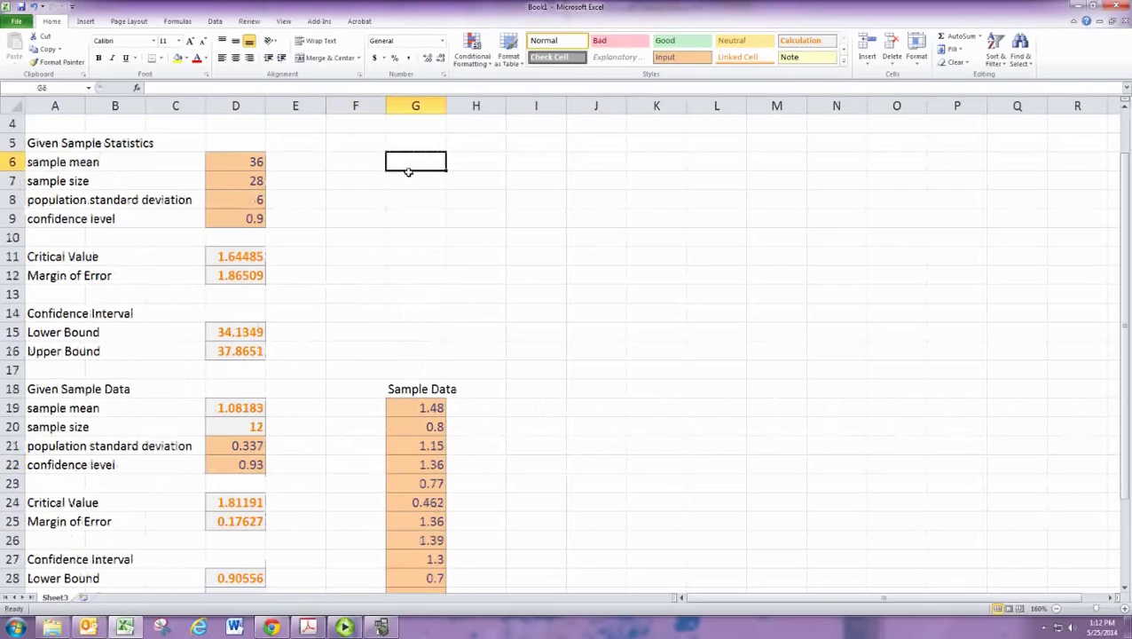
left_click(680, 57)
type("Change")
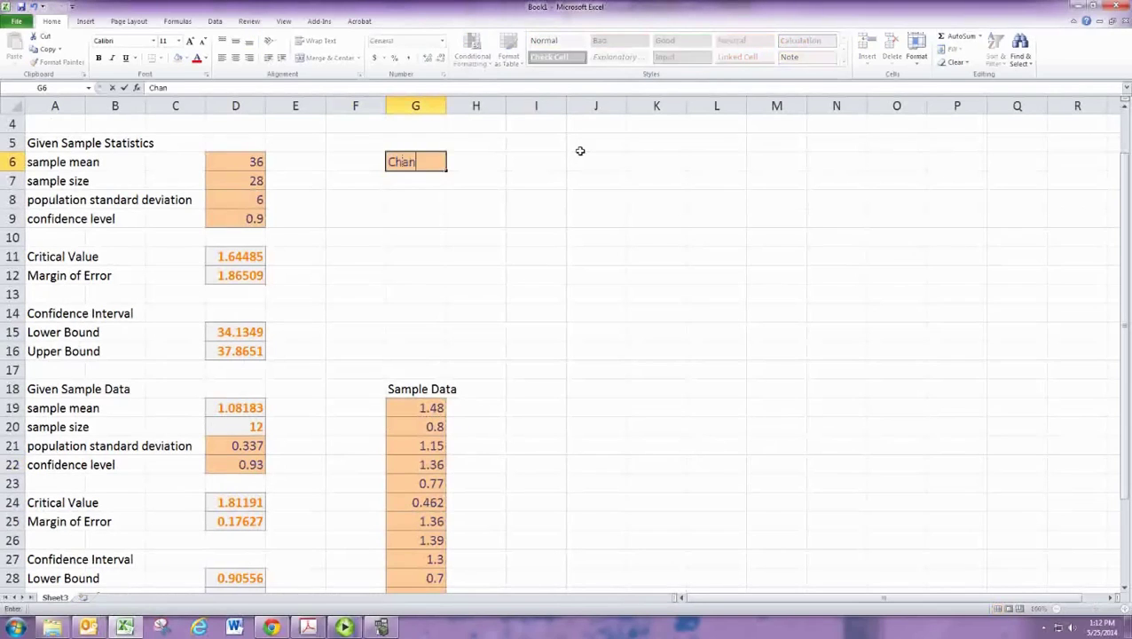
key("Return")
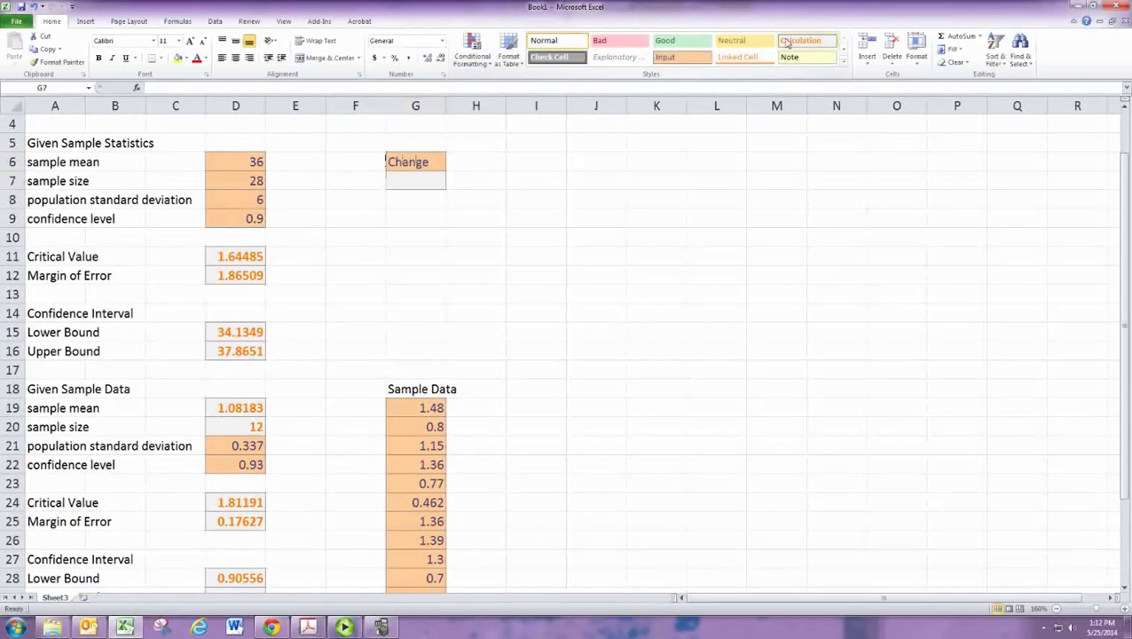
left_click(786, 42)
type("Don't Change")
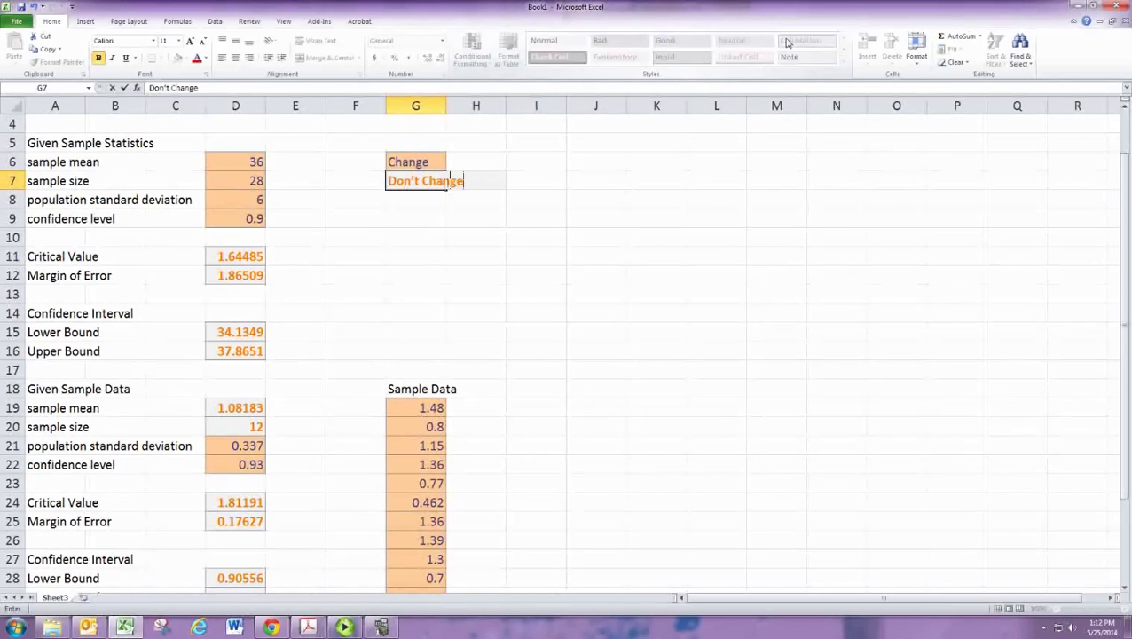
key("Return")
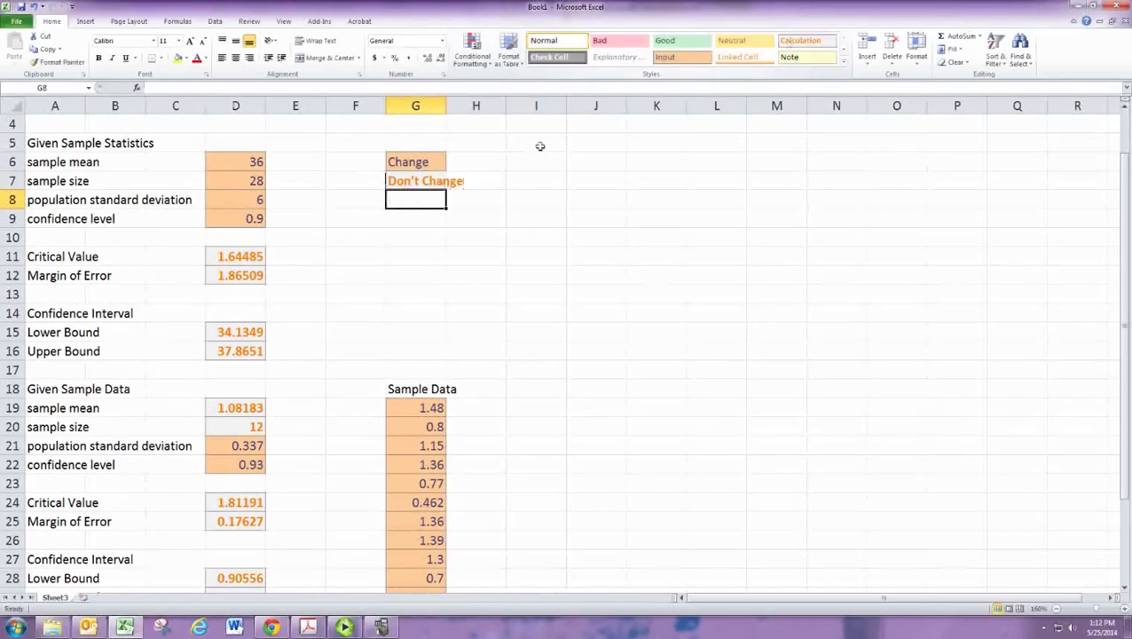
left_click_drag(457, 110, 467, 110)
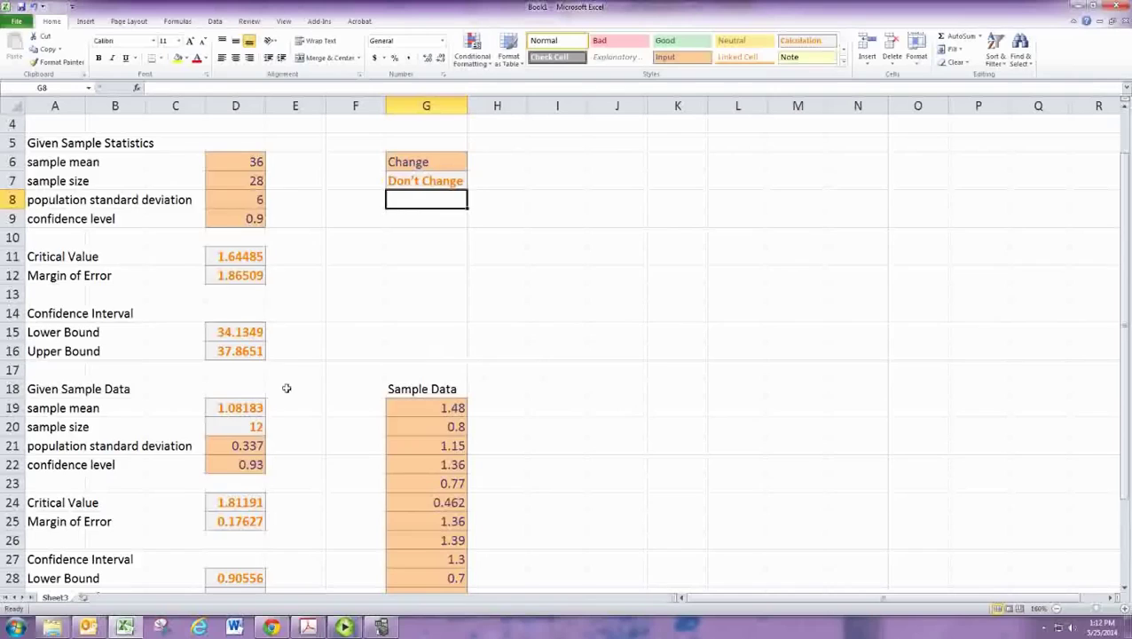
scroll(267, 372, "up", 1)
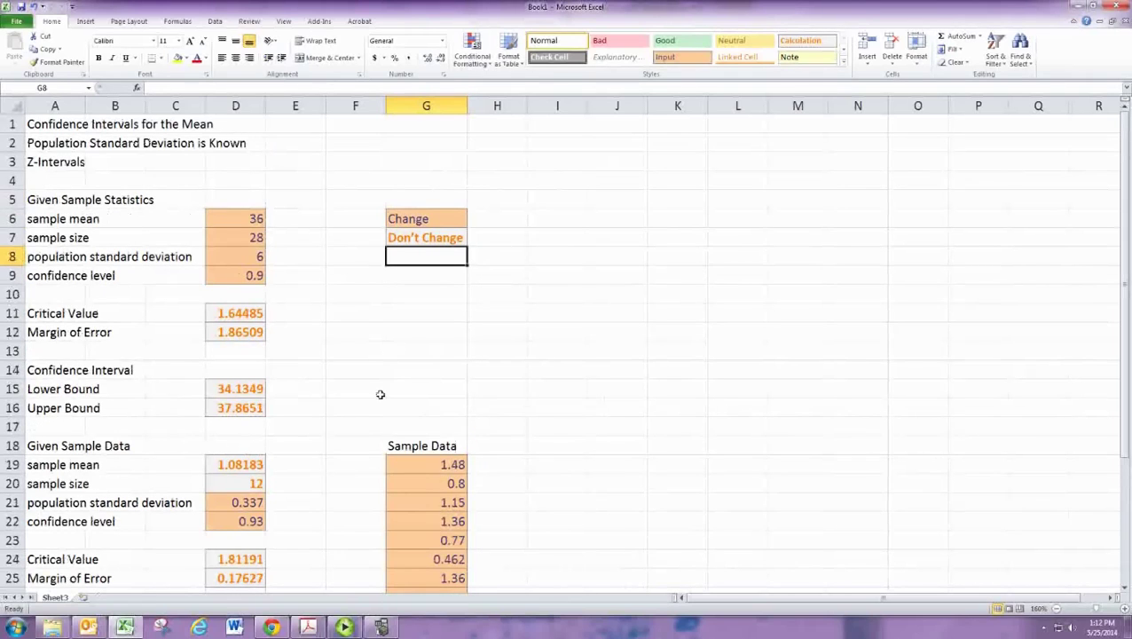
Create a copy of Sheet3 as Sheet3 (2)
right_click(64, 598)
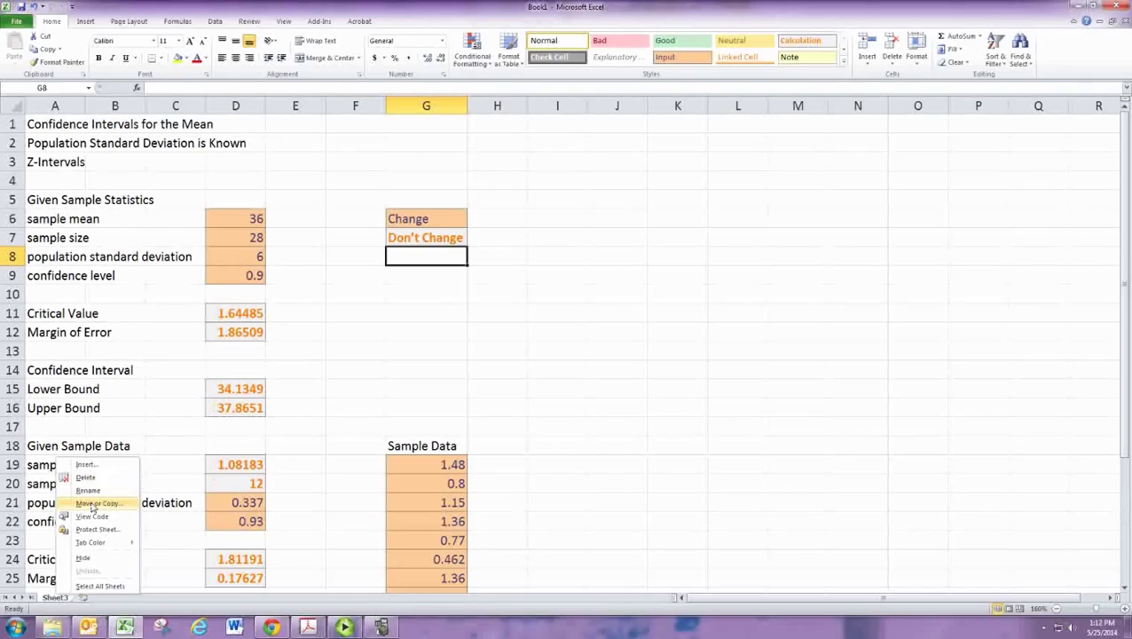
left_click(92, 504)
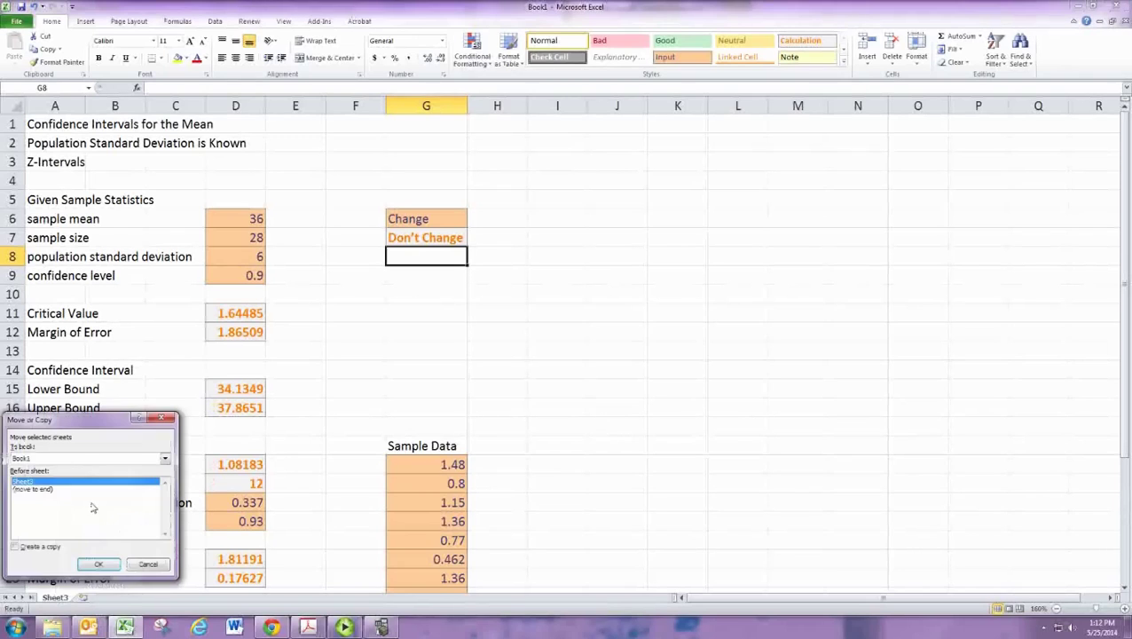
left_click(51, 545)
left_click(98, 564)
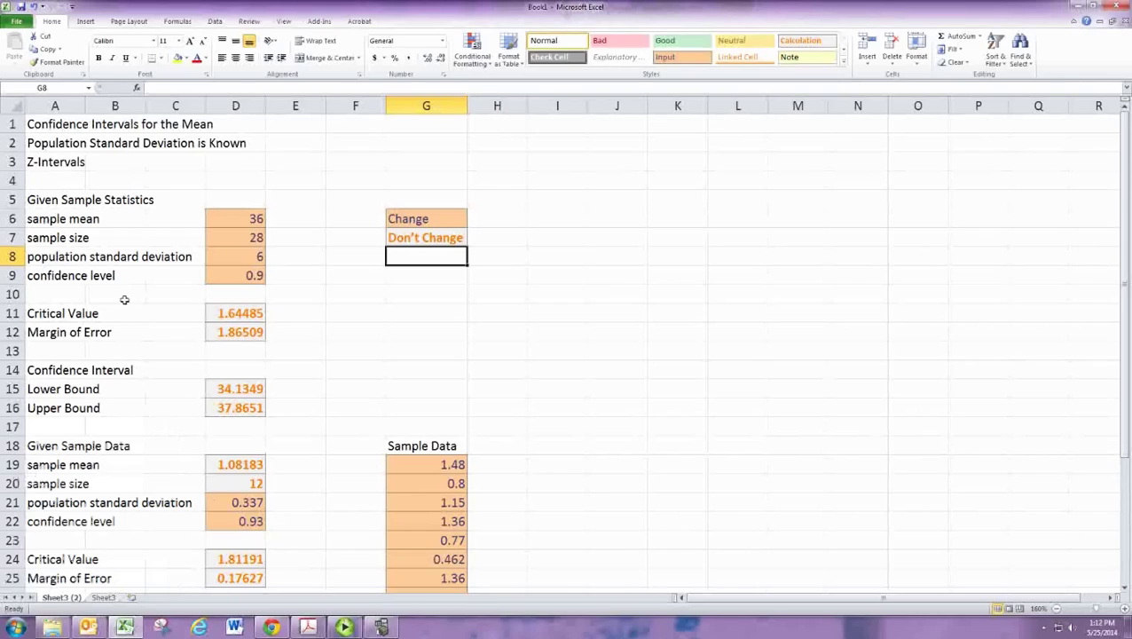
Change the A2 subtitle to 'Unknown' and set the A3 heading to 't-Intervals'
left_click(80, 145)
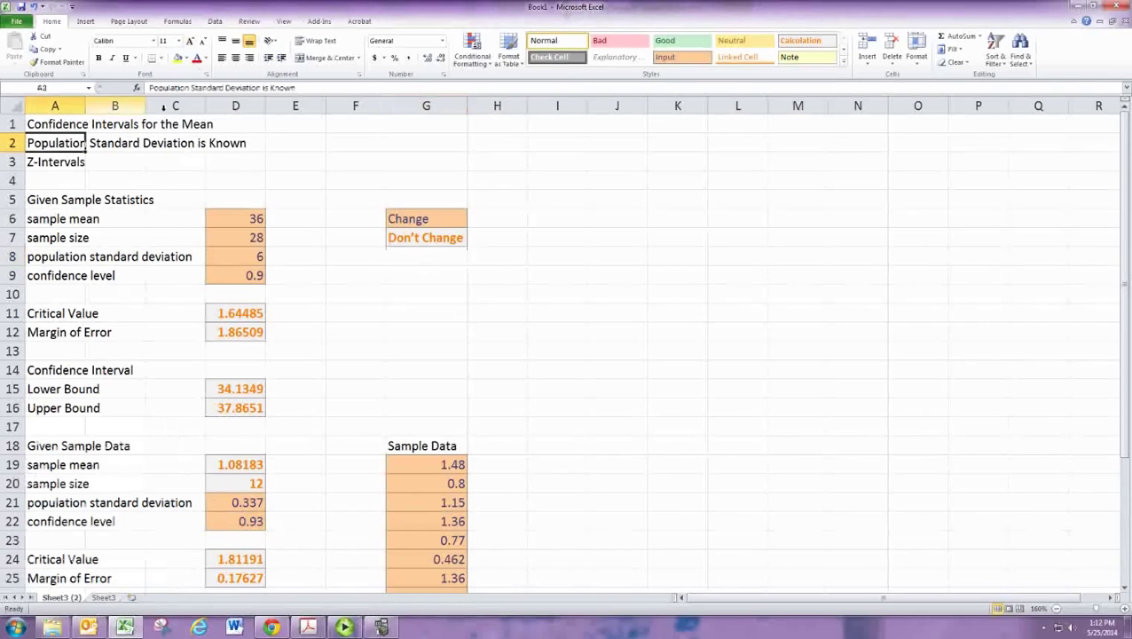
left_click(278, 89)
key("BackSpace")
type("Unk")
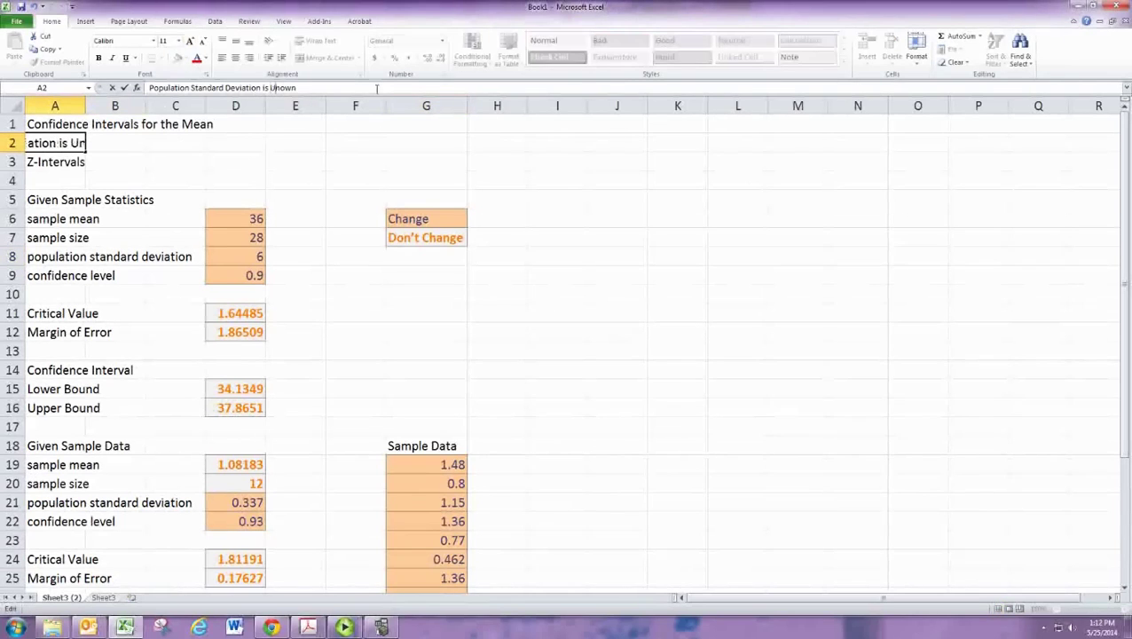
key("Return")
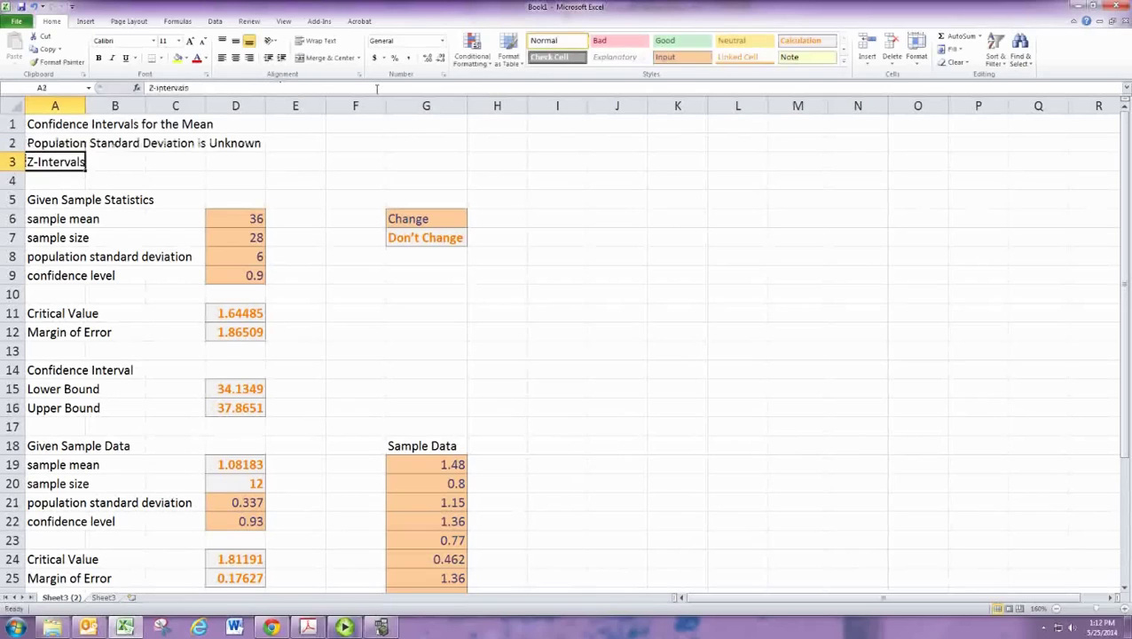
type("t-Intervals")
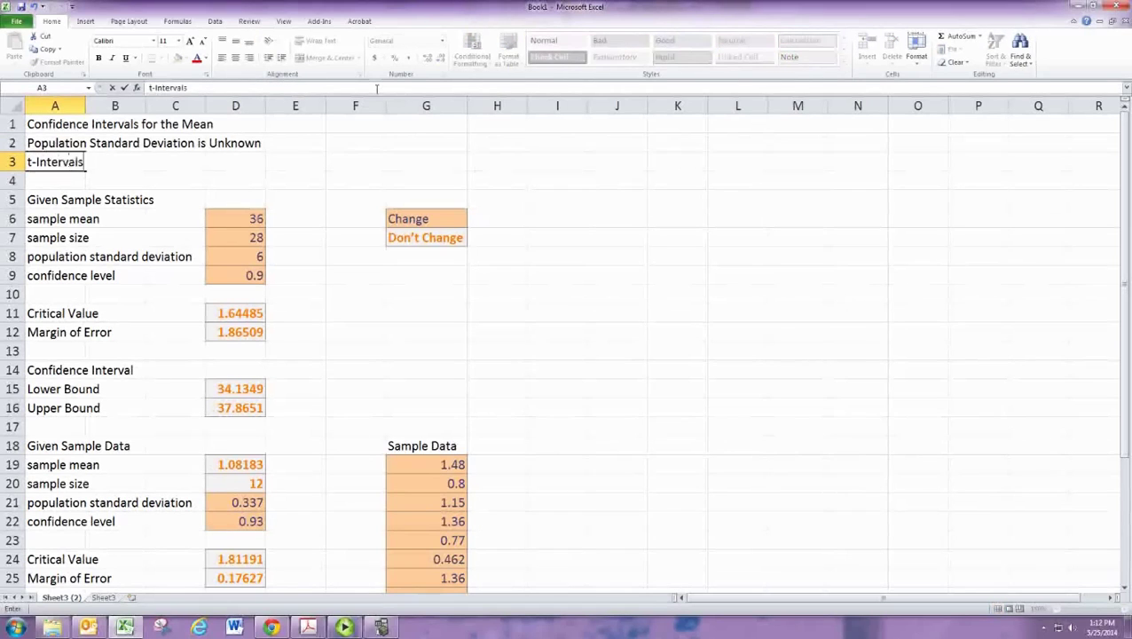
key("Return")
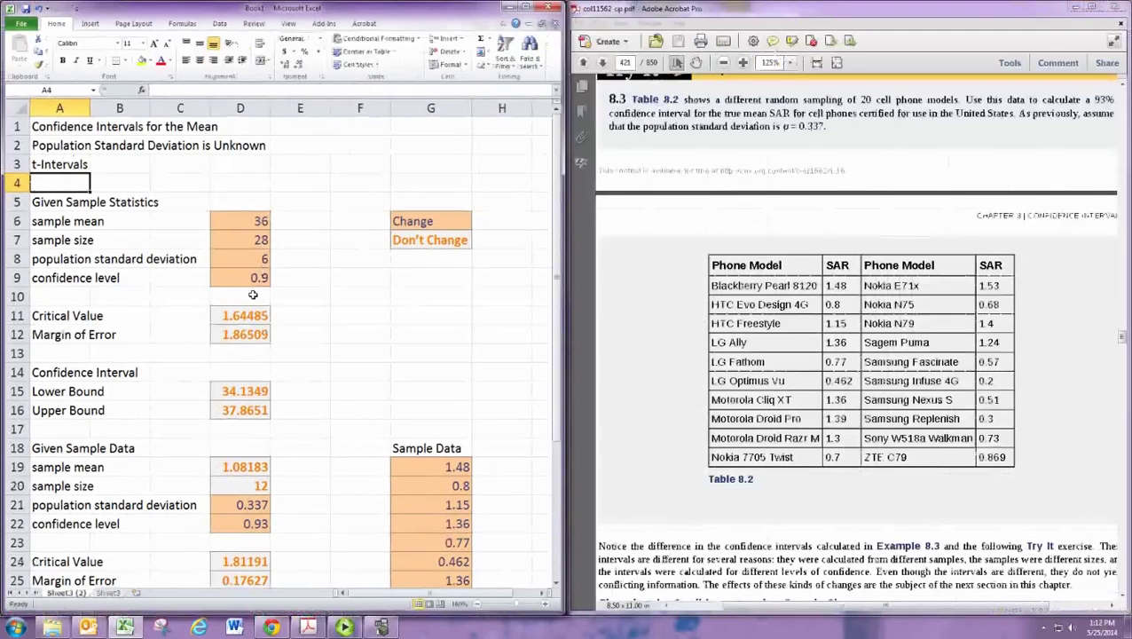
Scroll the PDF to Example 8.8 on page 426, then select G19 in Excel
scroll(670, 378, "down", 10)
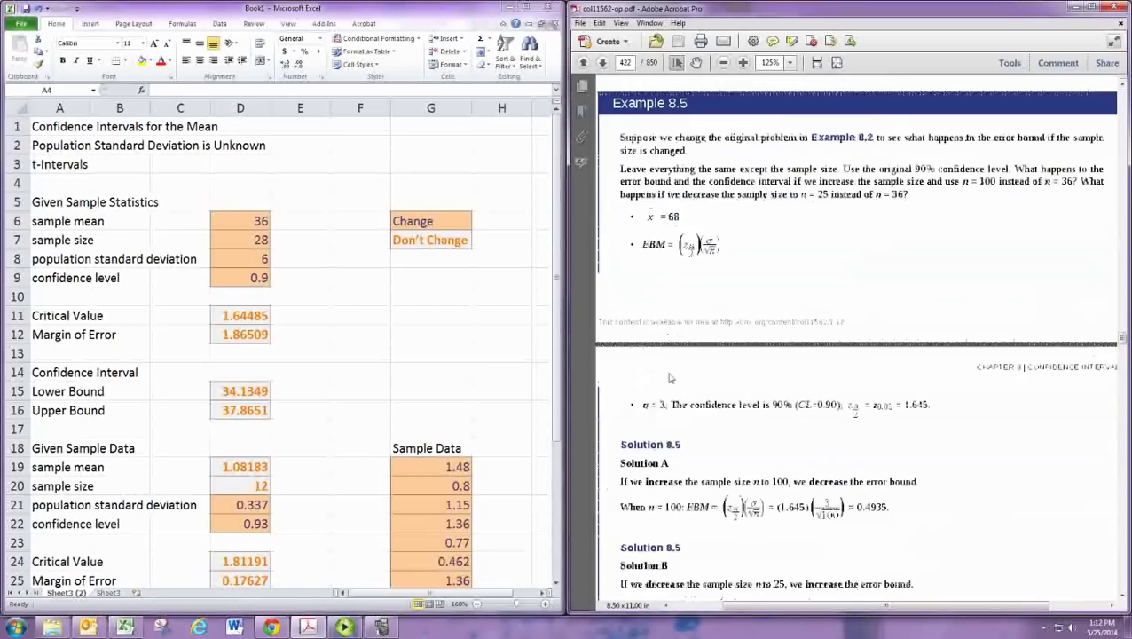
scroll(671, 378, "down", 10)
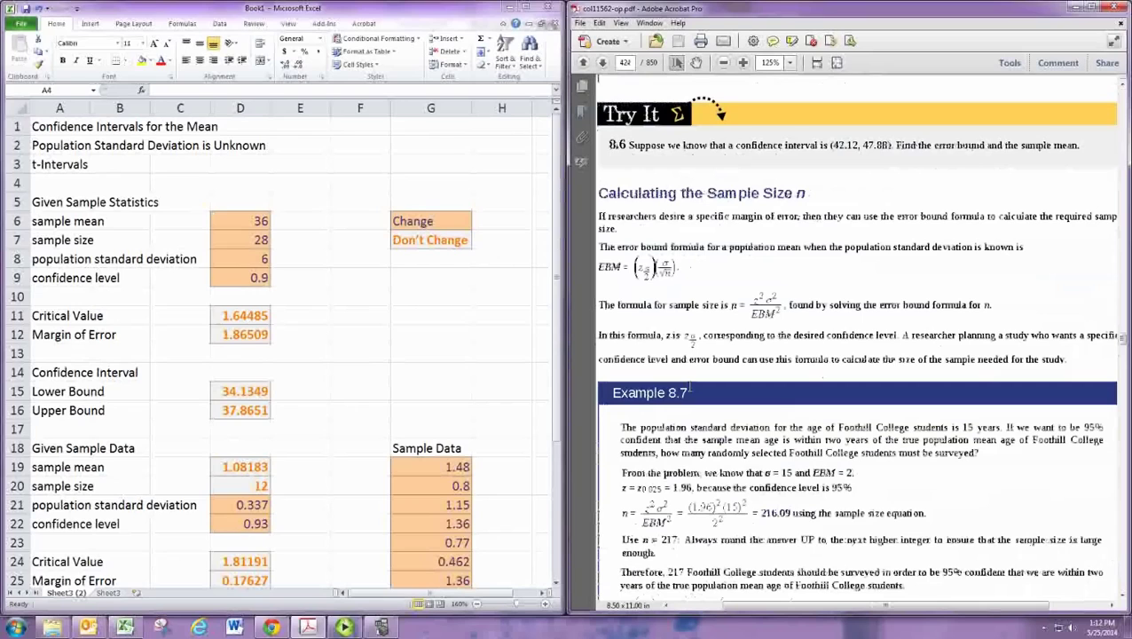
scroll(688, 391, "down", 10)
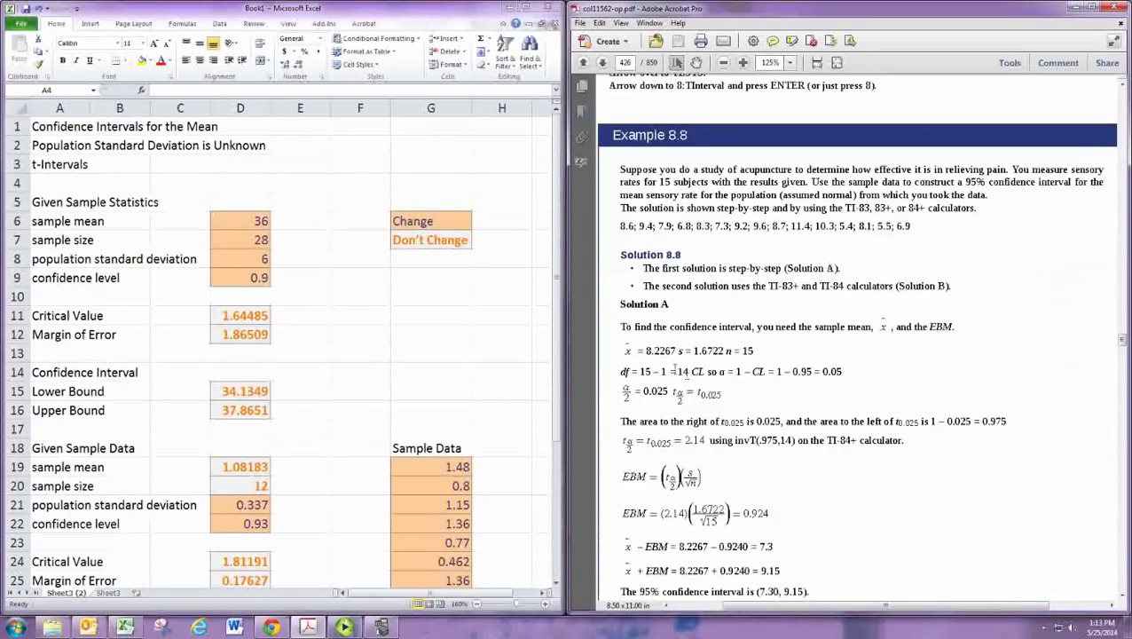
left_click(266, 428)
scroll(330, 419, "down", 6)
scroll(333, 416, "up", 3)
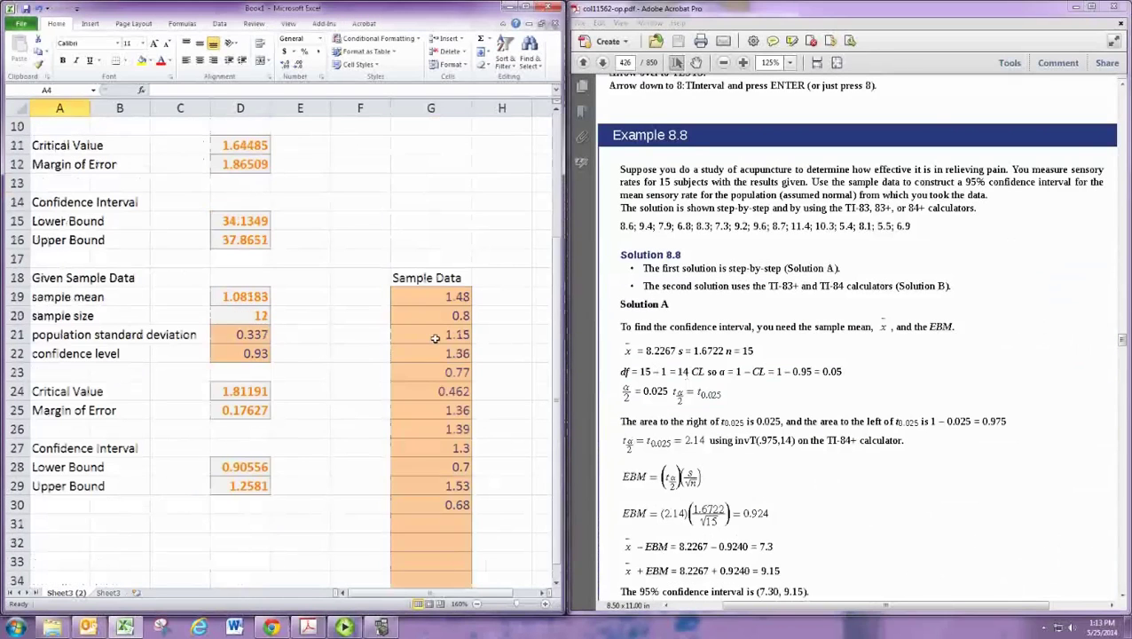
left_click(433, 298)
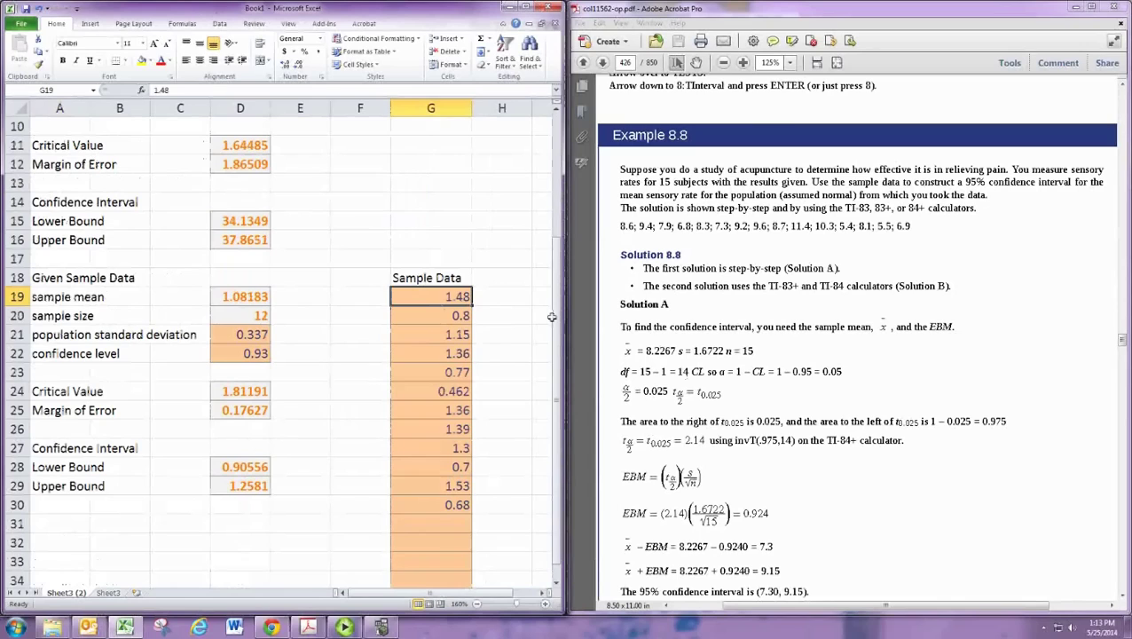
Enter the sensory rates 8.6, 9.4, 7.9, 6.8, 8.3, 7.3, 9.2 and 9.6 from G19 down
type("8.6")
key("Return")
type("9.4")
key("Return")
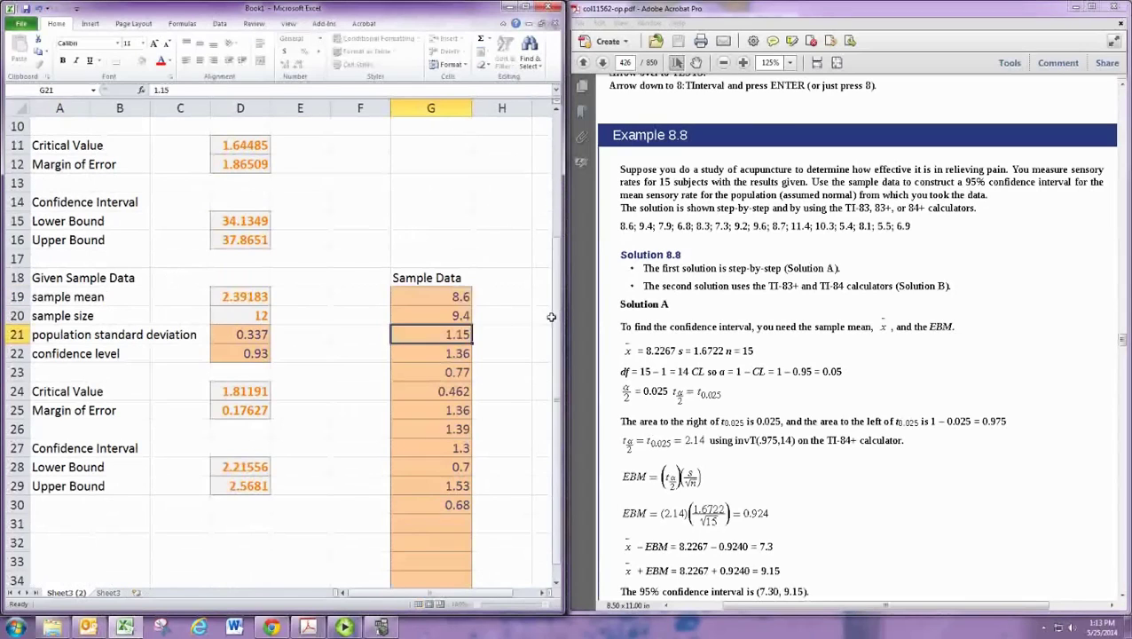
type("7.9")
key("Return")
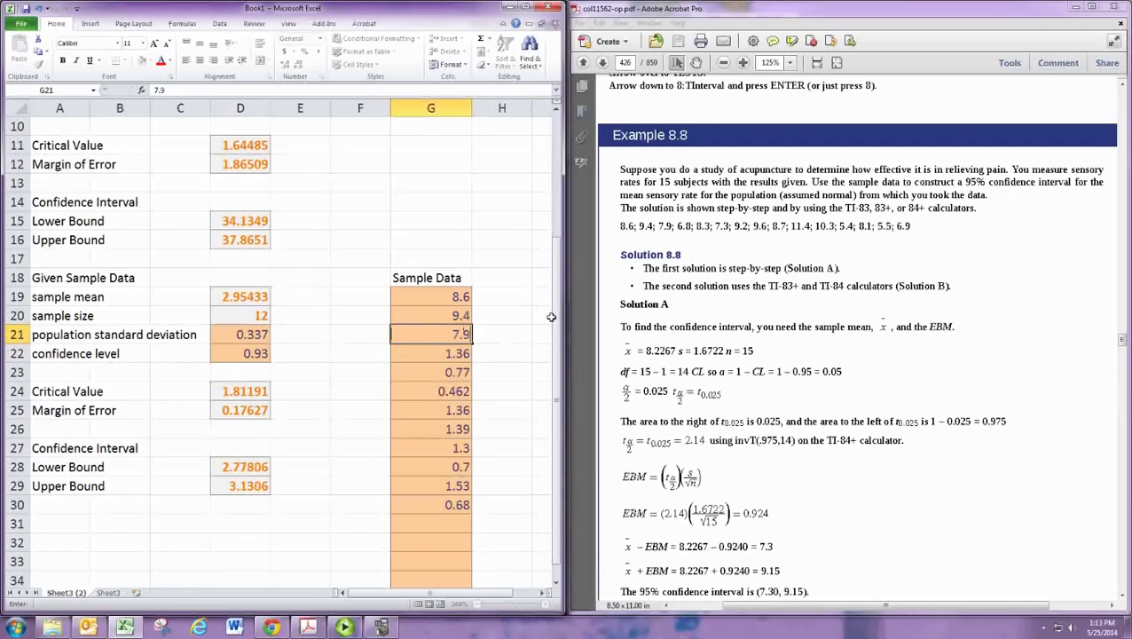
type("6.")
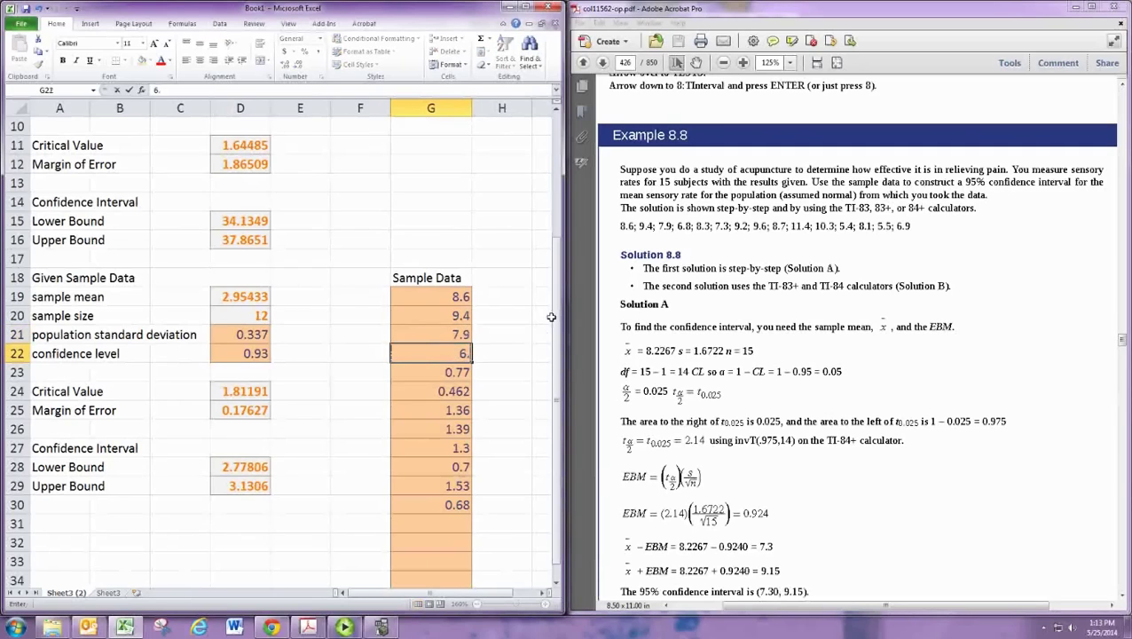
type("8")
key("Return")
type("8.3")
key("Return")
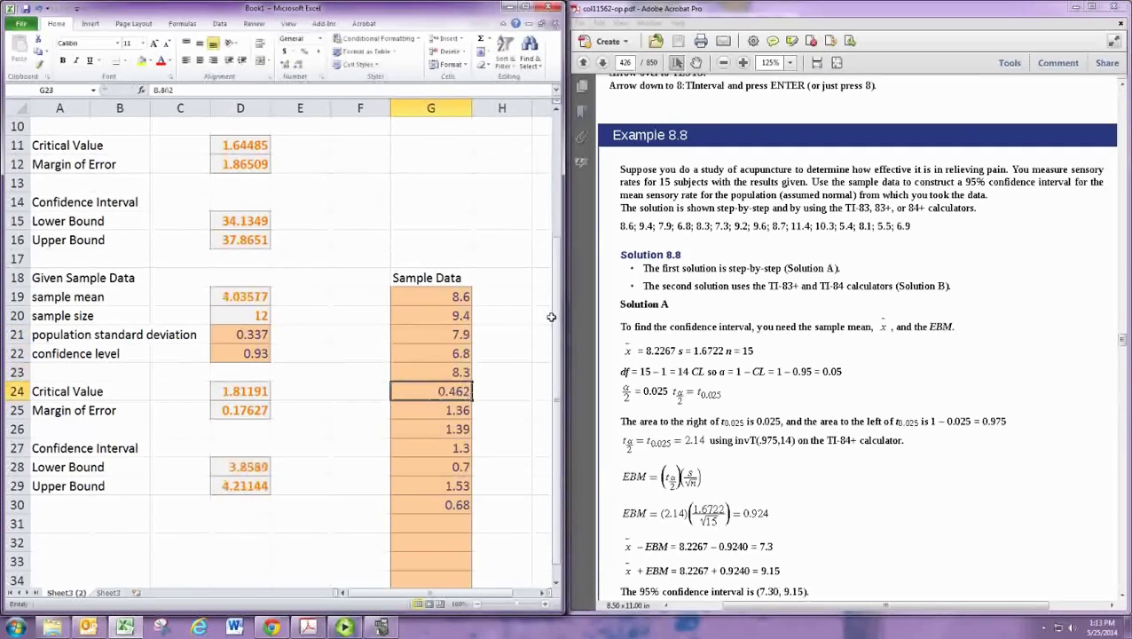
type("7.3")
key("Return")
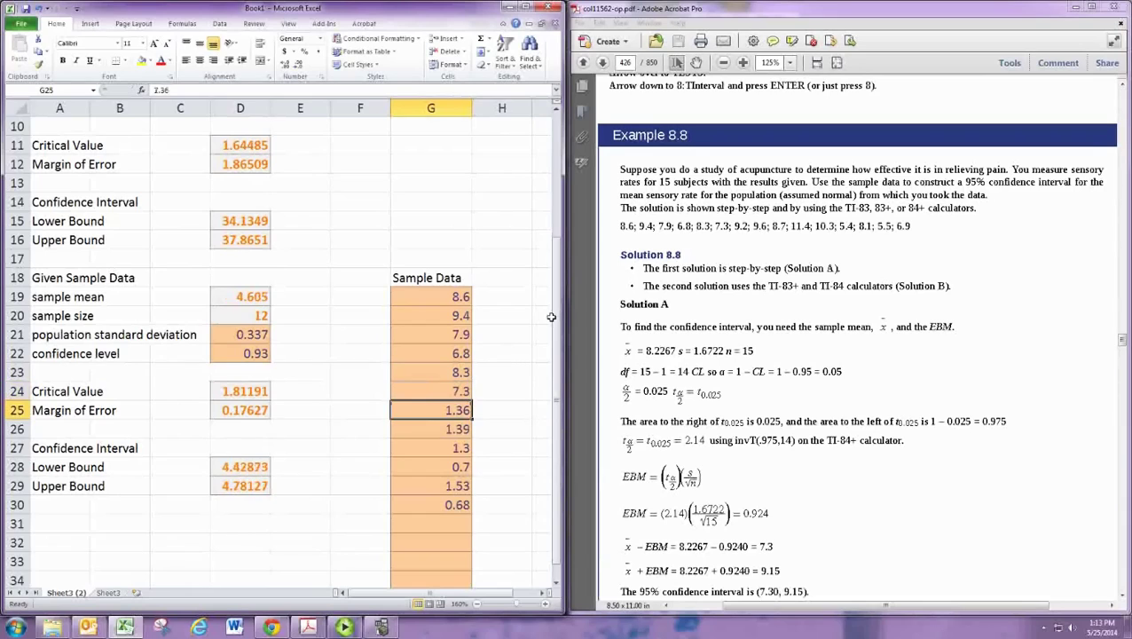
type("9.2")
key("Return")
type("9.6")
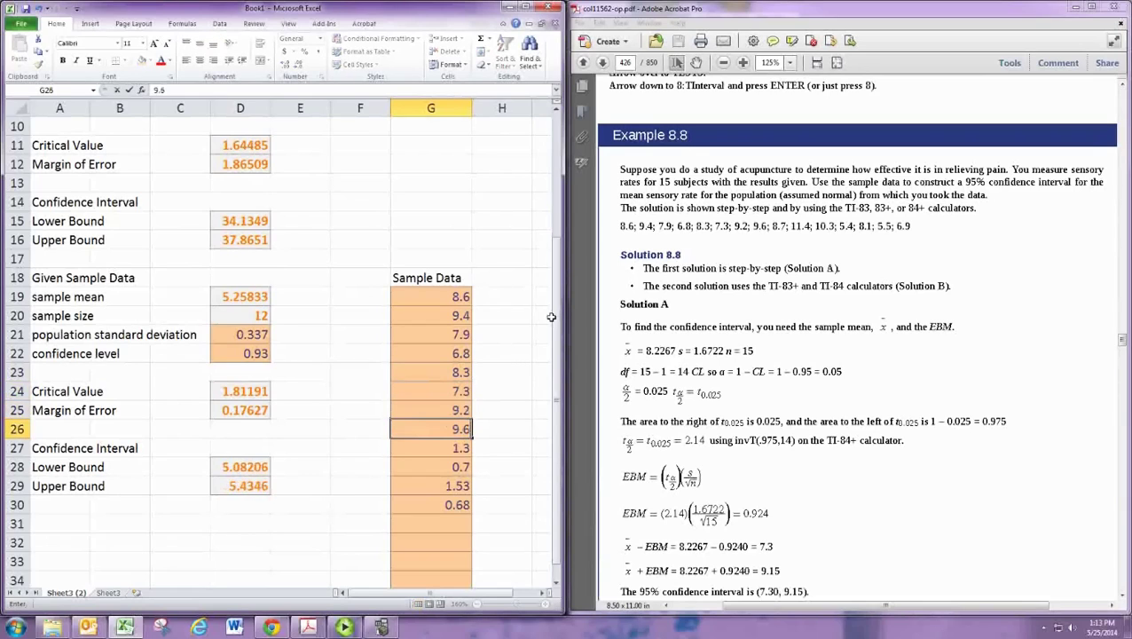
Enter the remaining rates 8.7, 11.4, 10.3, 5.4, 8.1, 6.5 and 6.9 down to G33
key("Return")
type("8.7")
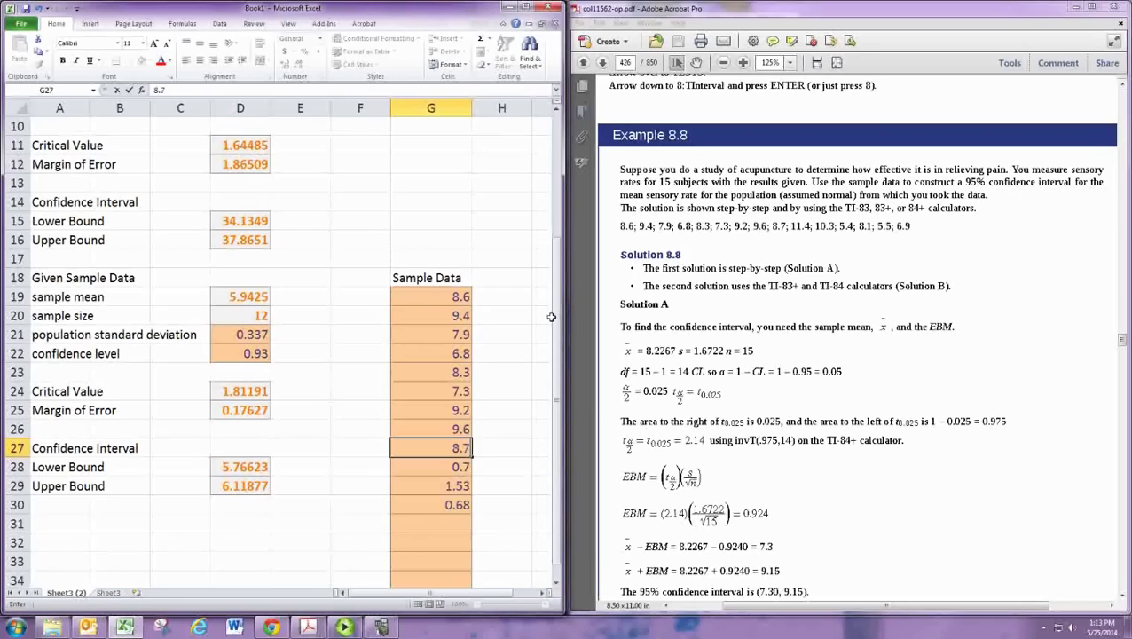
key("Return")
type("11.4")
key("Return")
type("10.3")
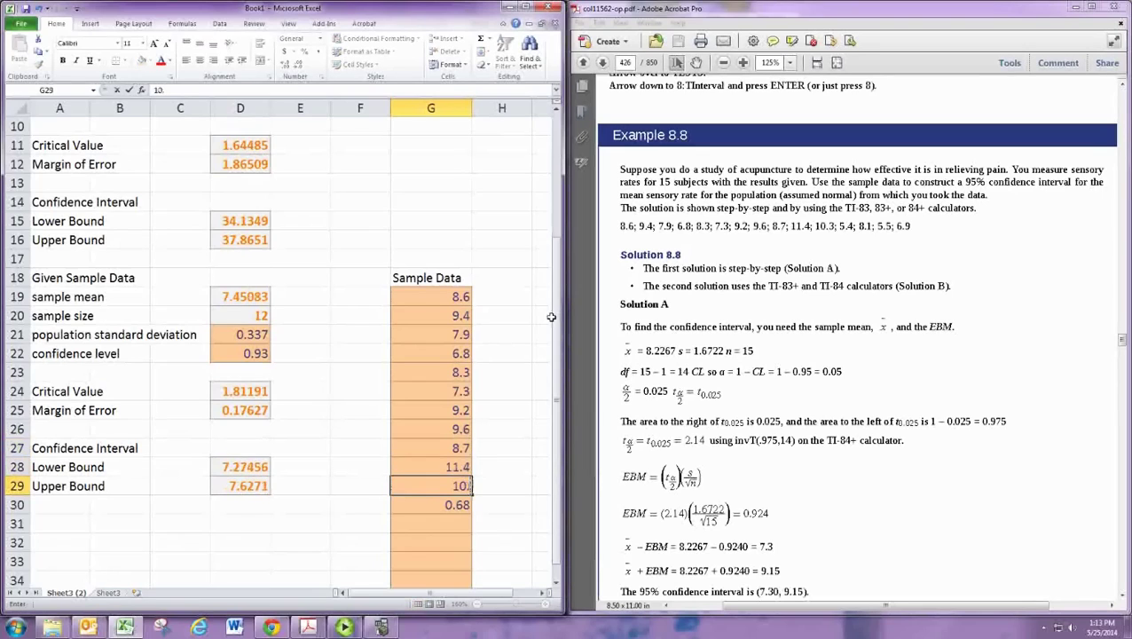
key("Return")
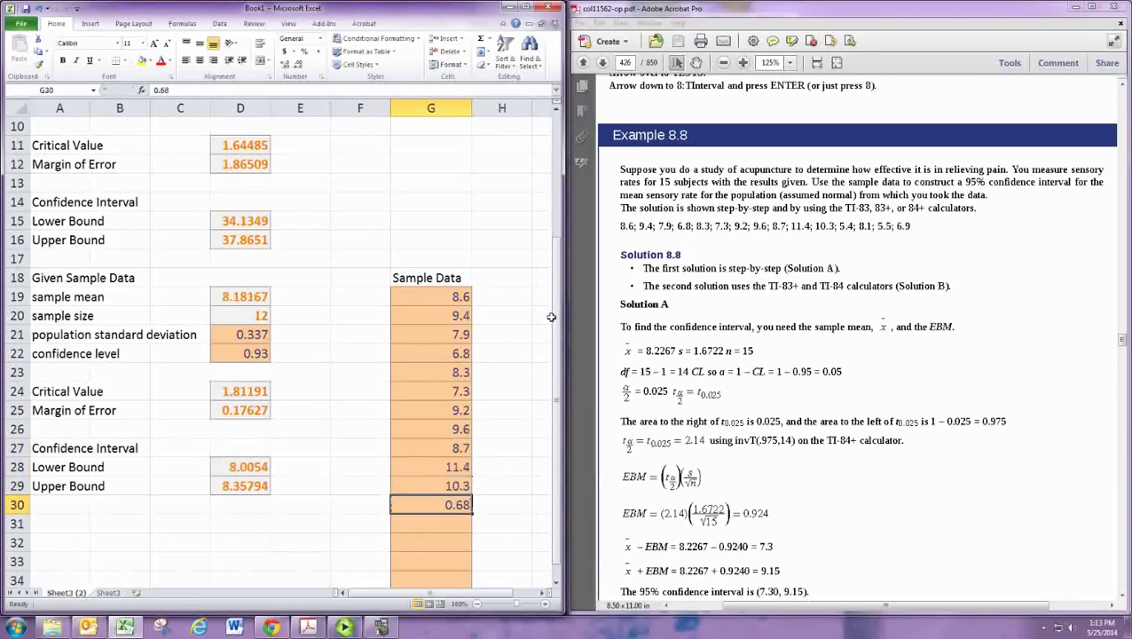
type("5.4")
key("Return")
type("8.1")
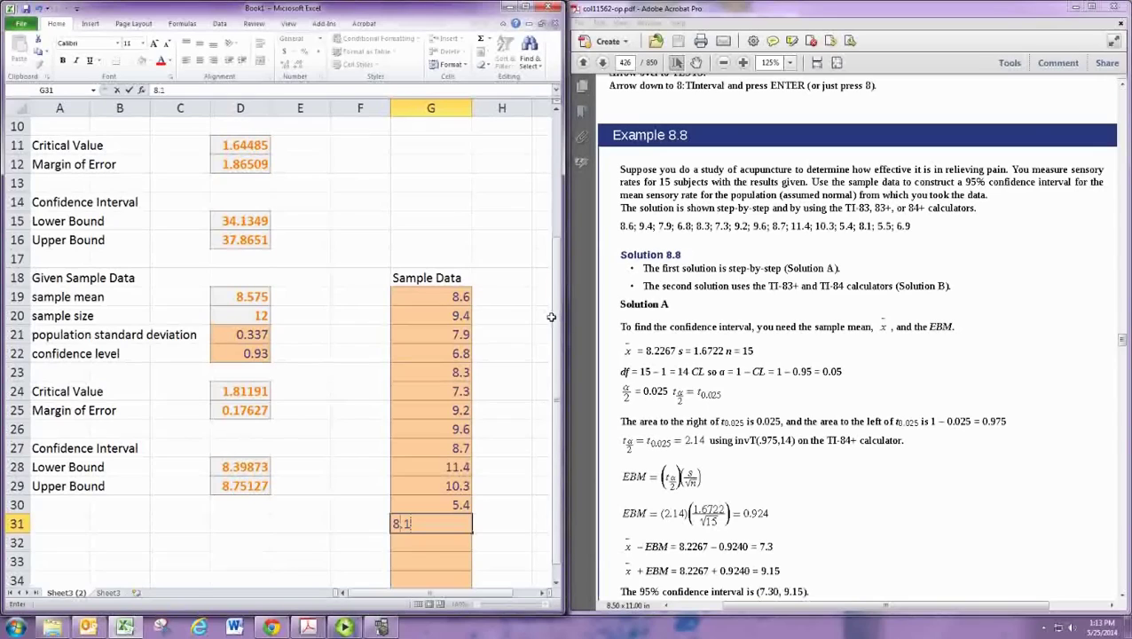
key("Return")
type("6")
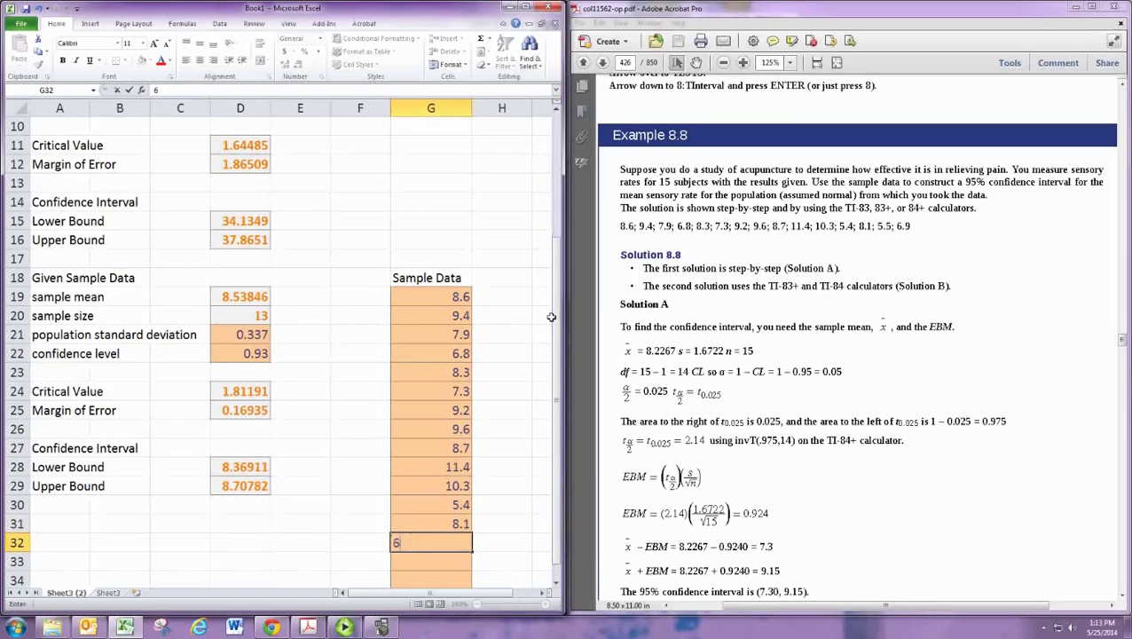
type(".5")
key("Return")
type("6.9")
key("Return")
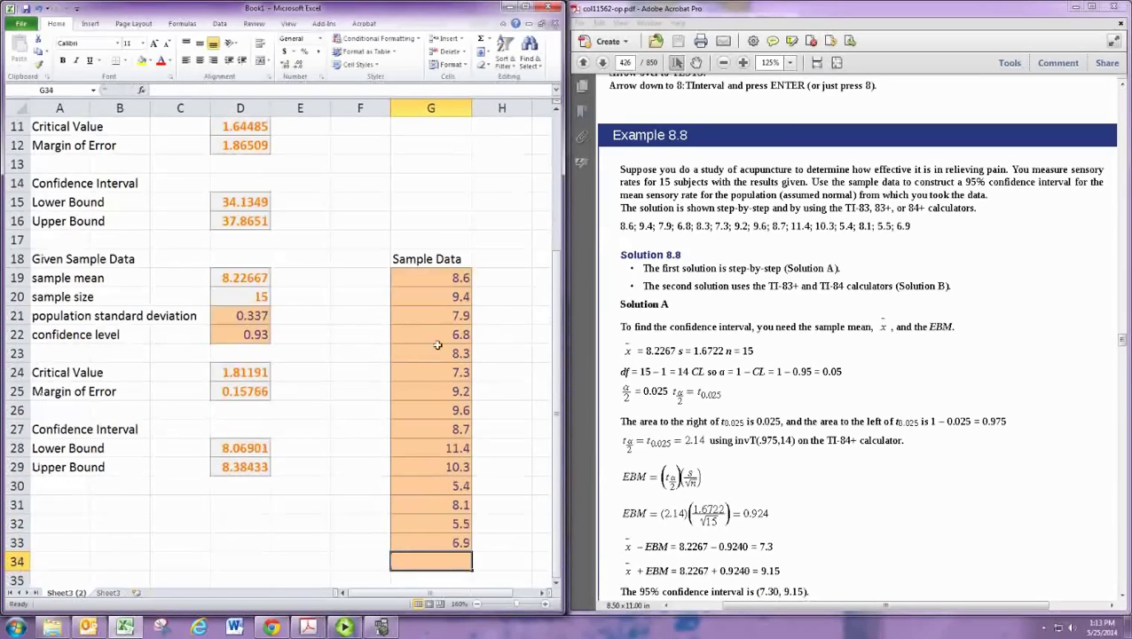
scroll(365, 347, "up", 2)
scroll(249, 397, "down", 1)
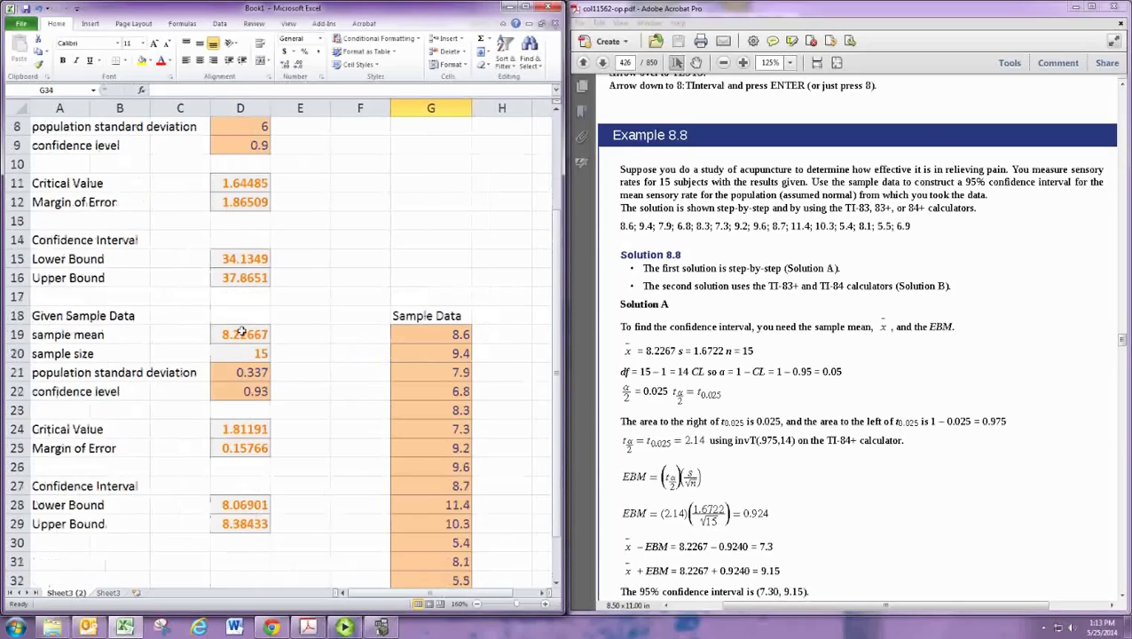
Change the row 21 label from population to sample standard deviation
left_click(240, 331)
left_click(62, 373)
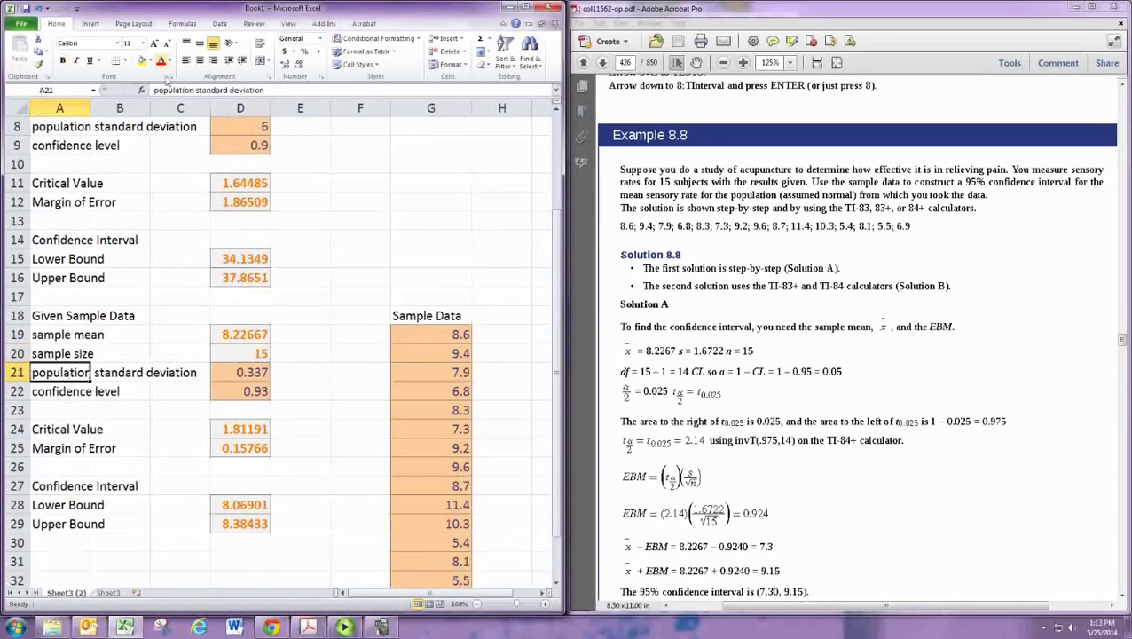
double_click(173, 90)
type("sample")
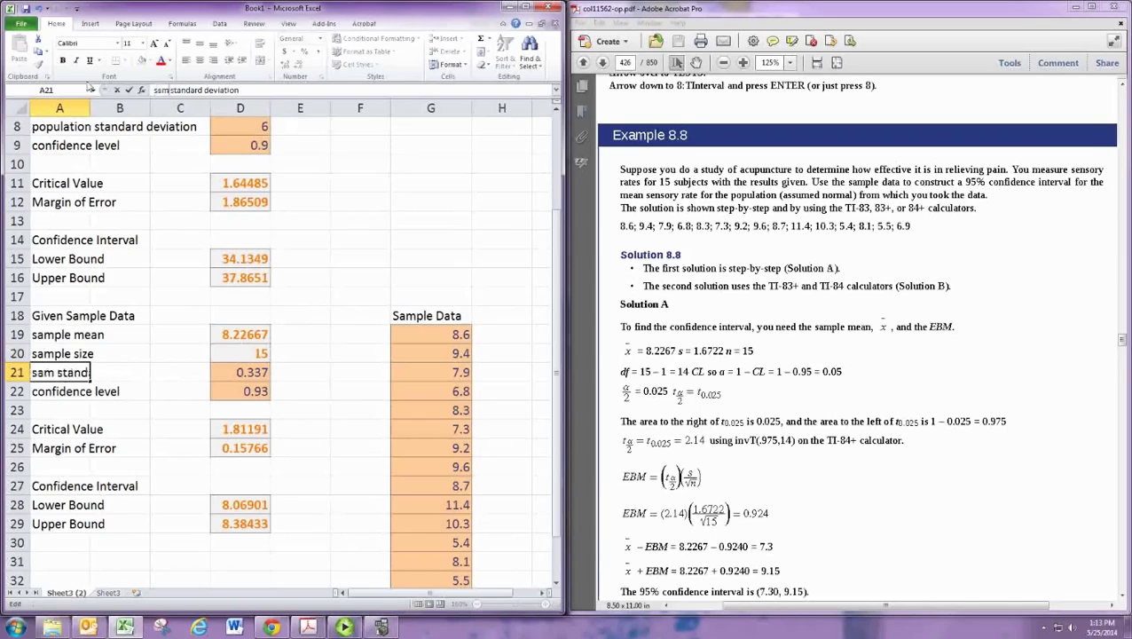
key("Return")
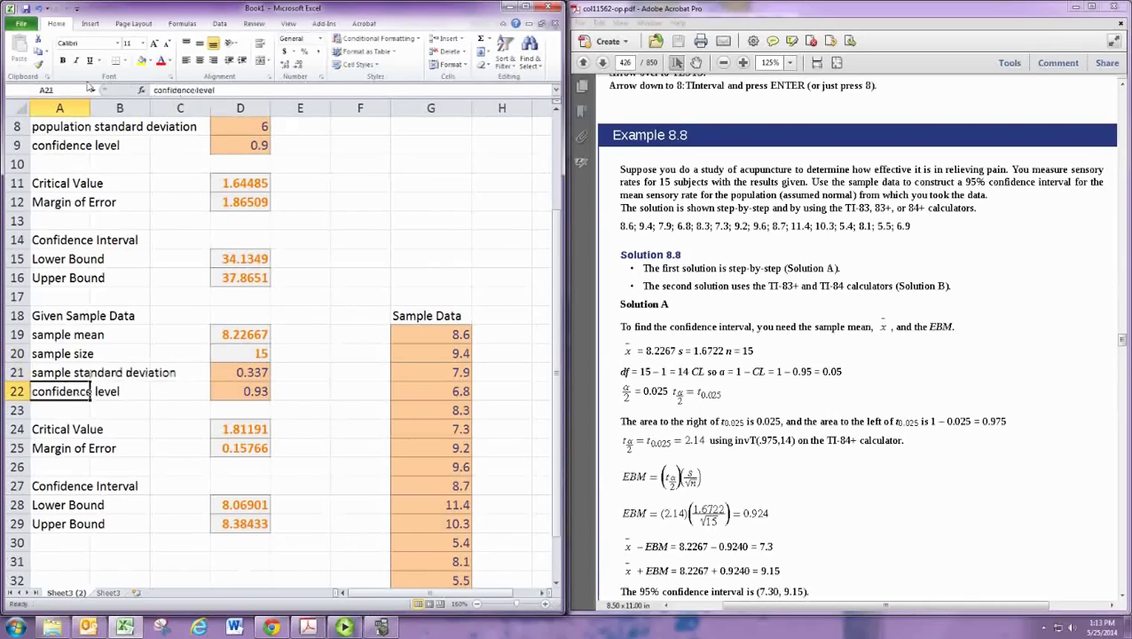
Make D21 compute =STDEV(G19:G139), giving 1.67224, and give it the Input cell style
left_click(240, 373)
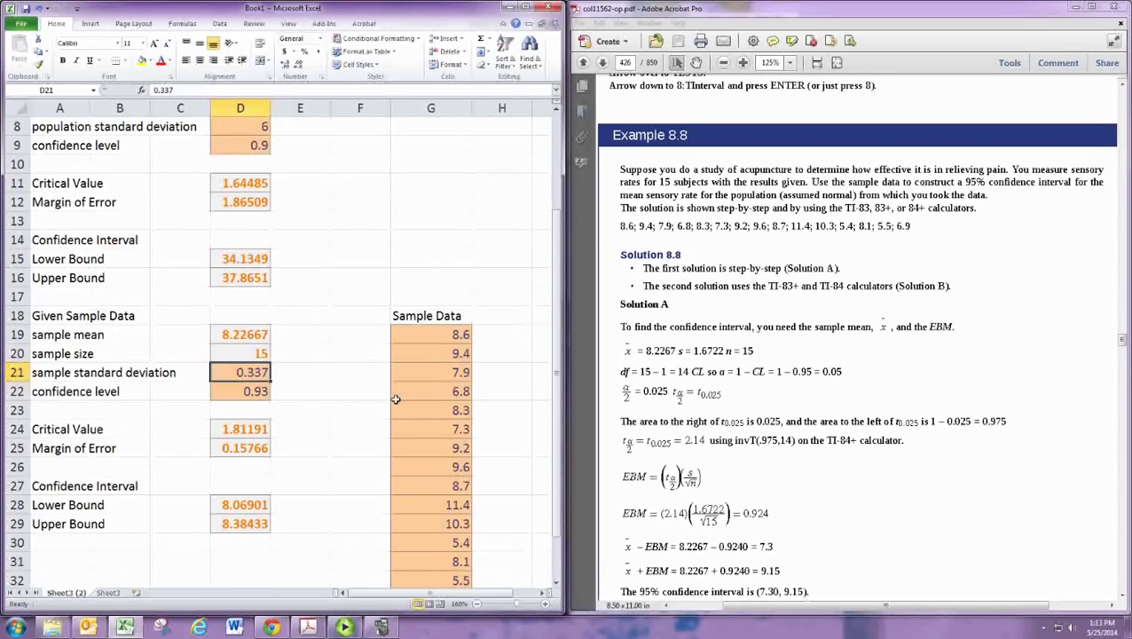
type("=")
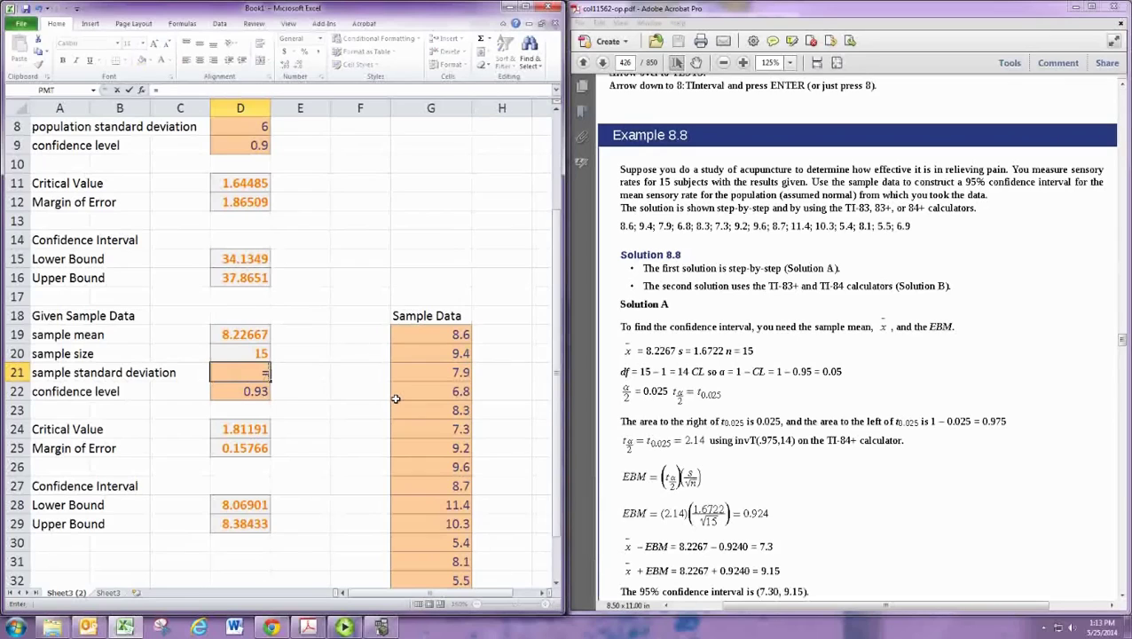
type("STDEV")
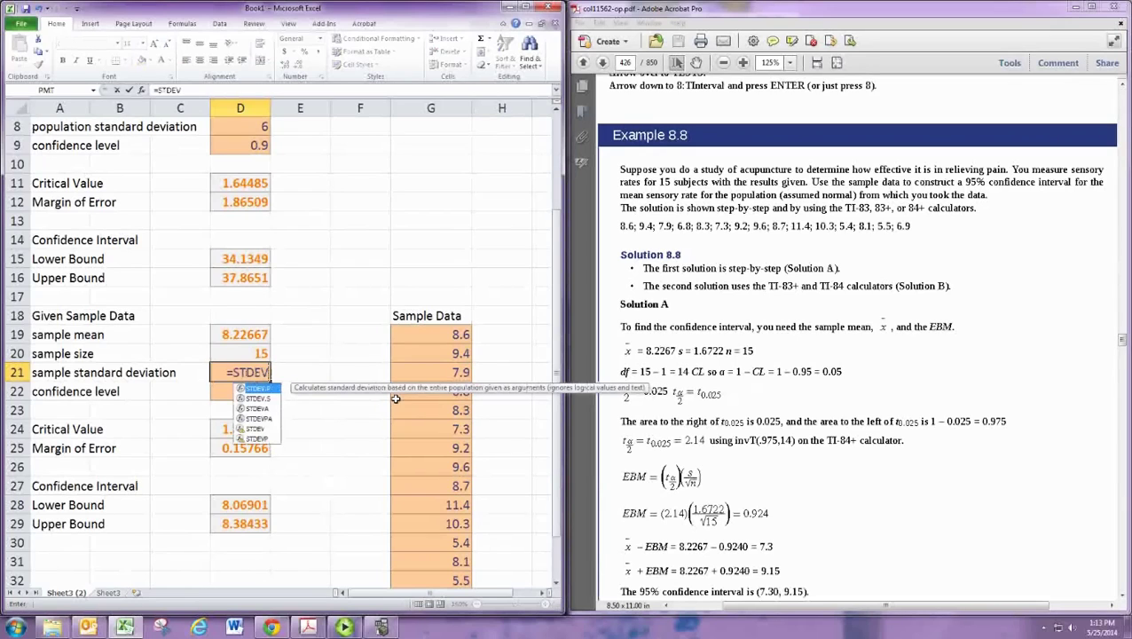
type("(")
left_click(441, 338)
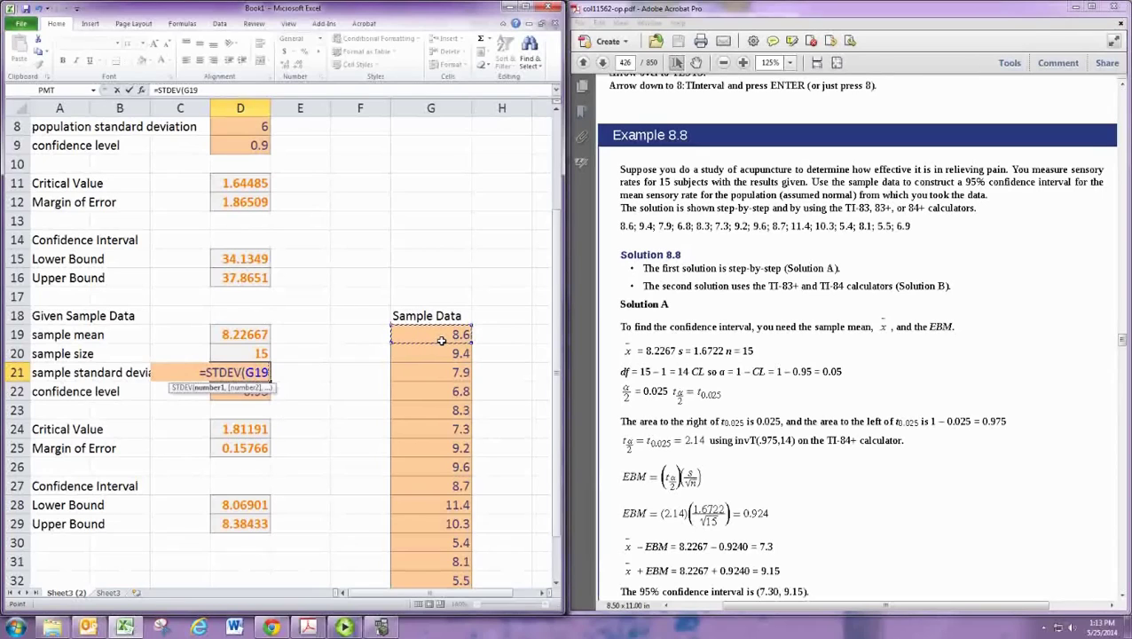
scroll(441, 341, "down", 20)
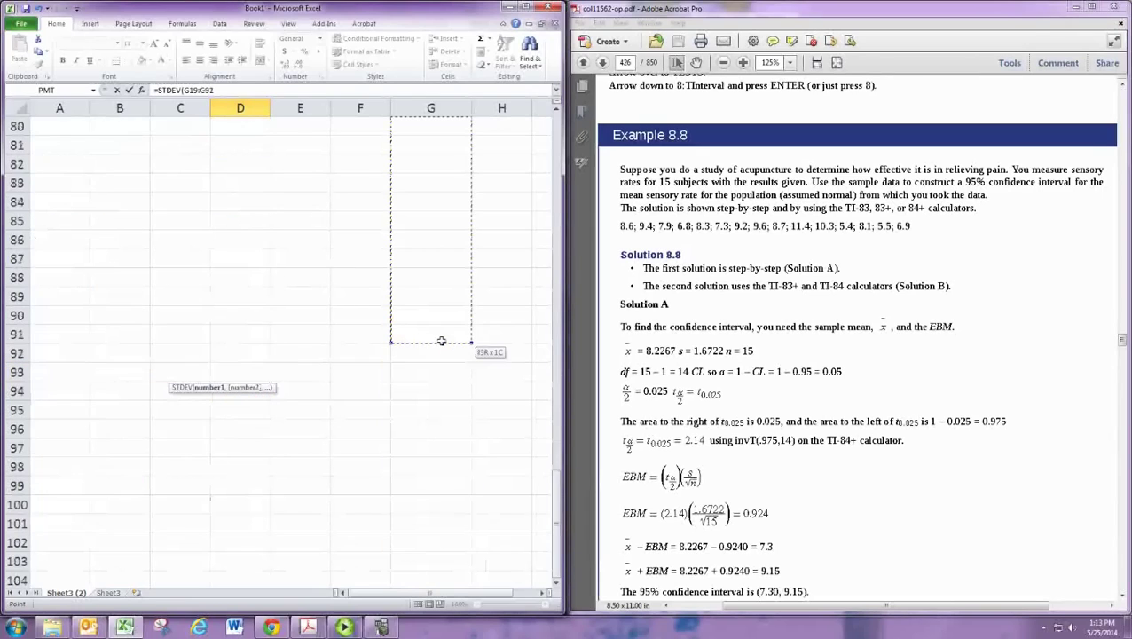
scroll(441, 341, "up", 19)
key("Return")
scroll(436, 355, "up", 5)
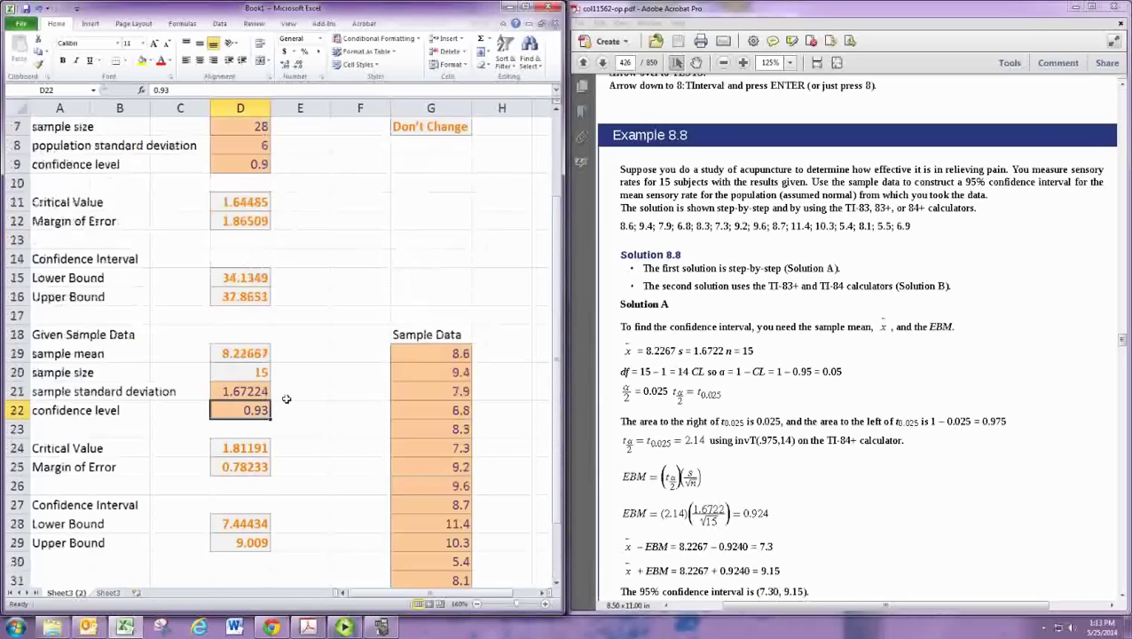
double_click(257, 393)
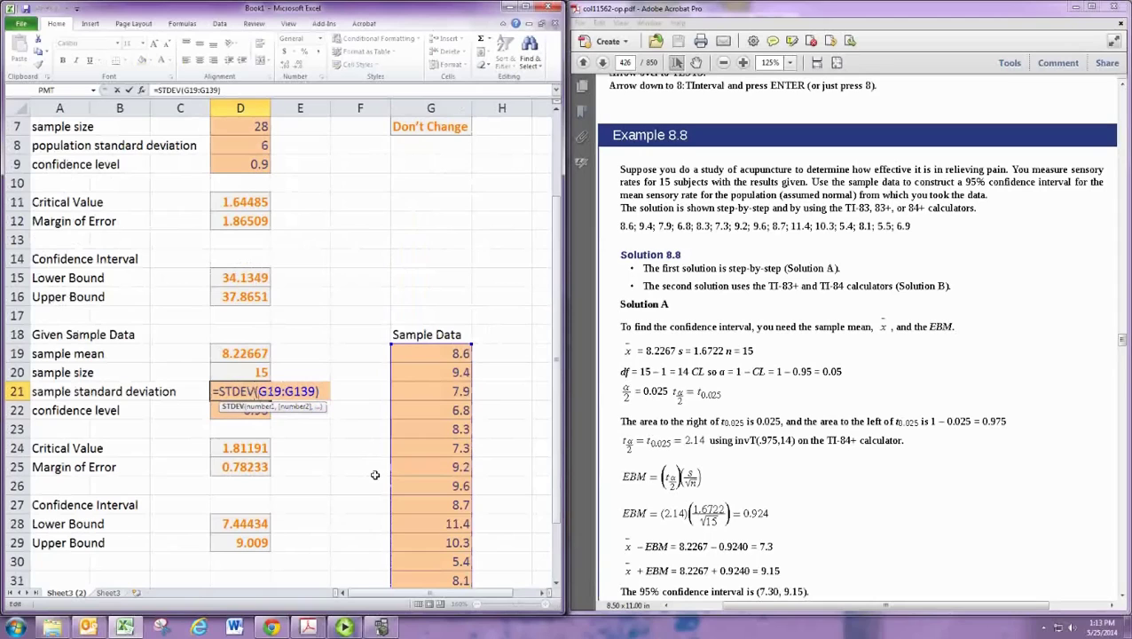
key("Escape")
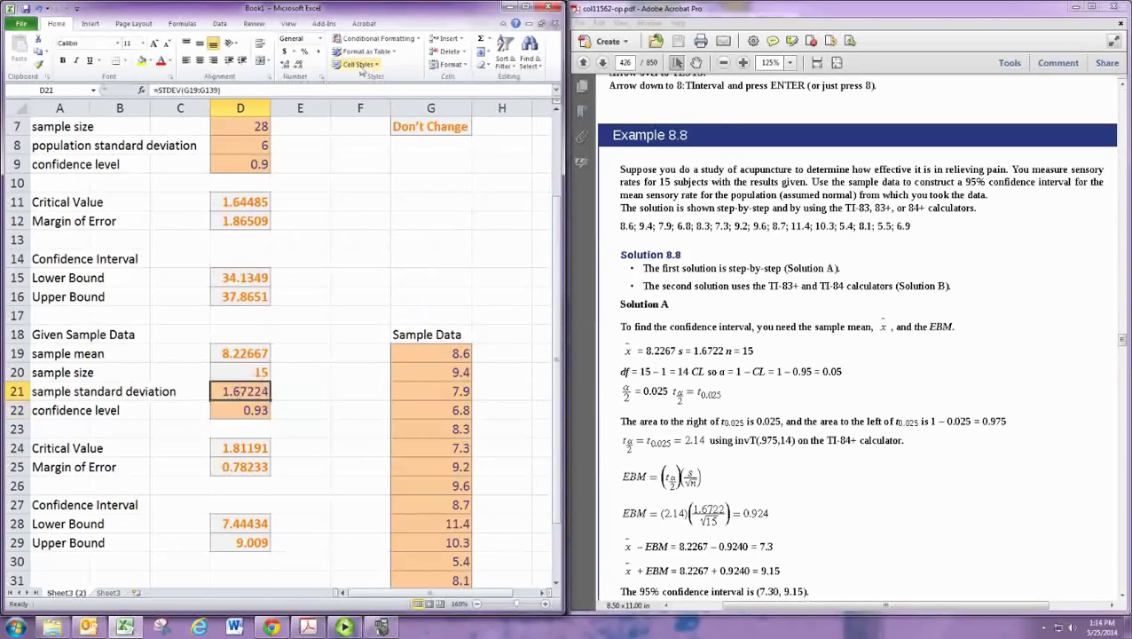
left_click(359, 65)
left_click(537, 118)
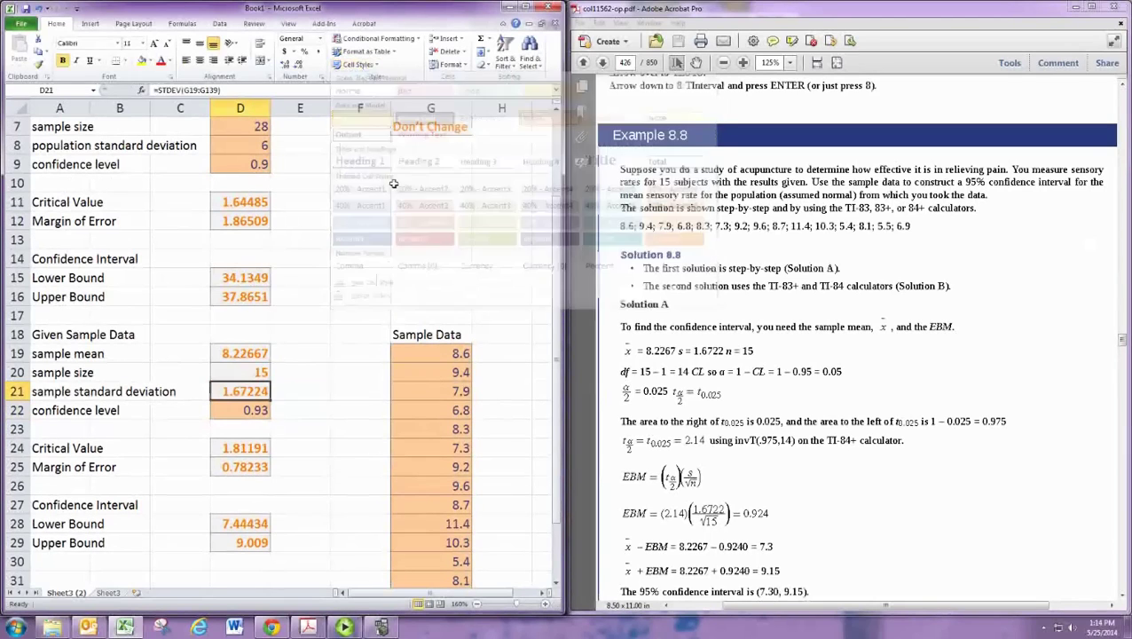
Set the confidence level in D22 to 0.95
left_click(264, 410)
type("0.95")
key("Return")
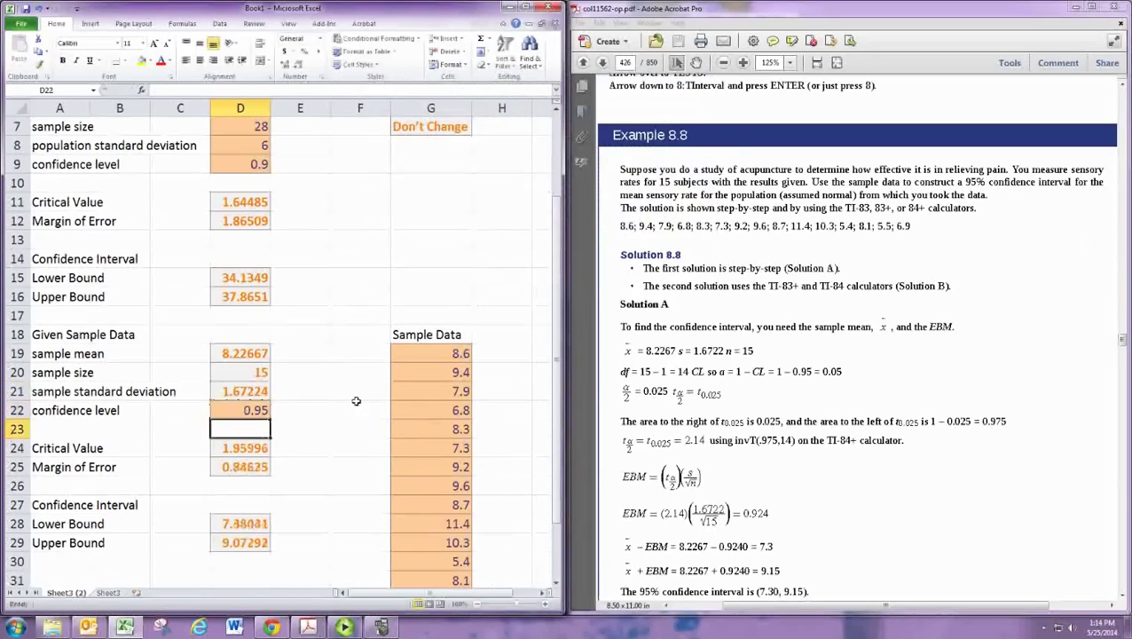
Replace the NORMINV critical value in D24 with =TINV(1-D22,D20-1), giving 2.14479
left_click(229, 451)
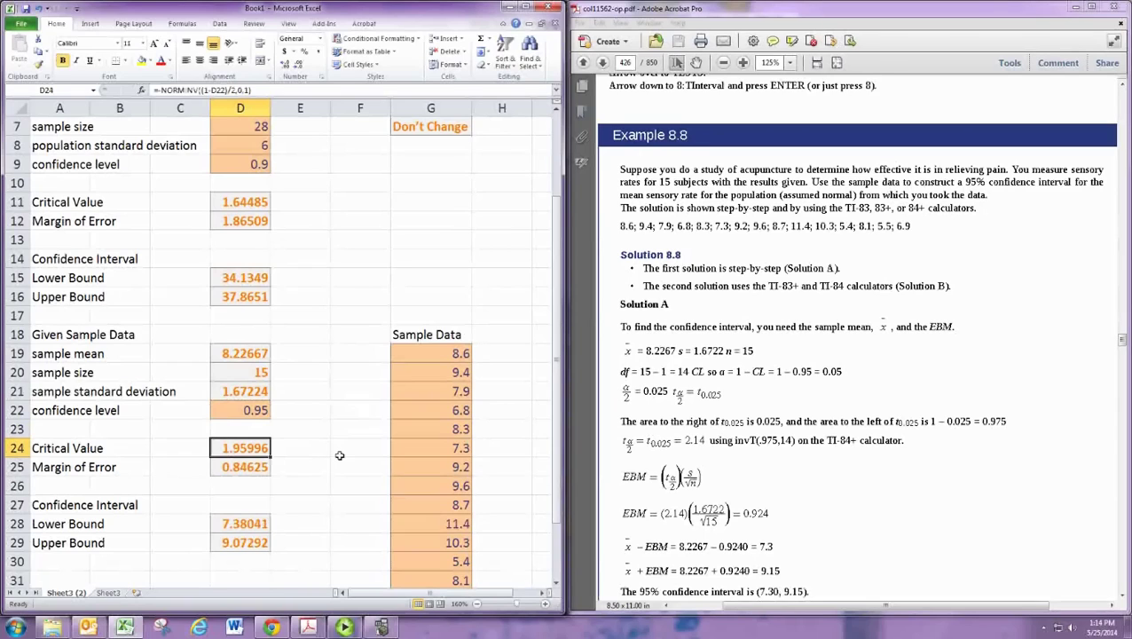
double_click(238, 451)
left_click_drag(227, 449, 543, 450)
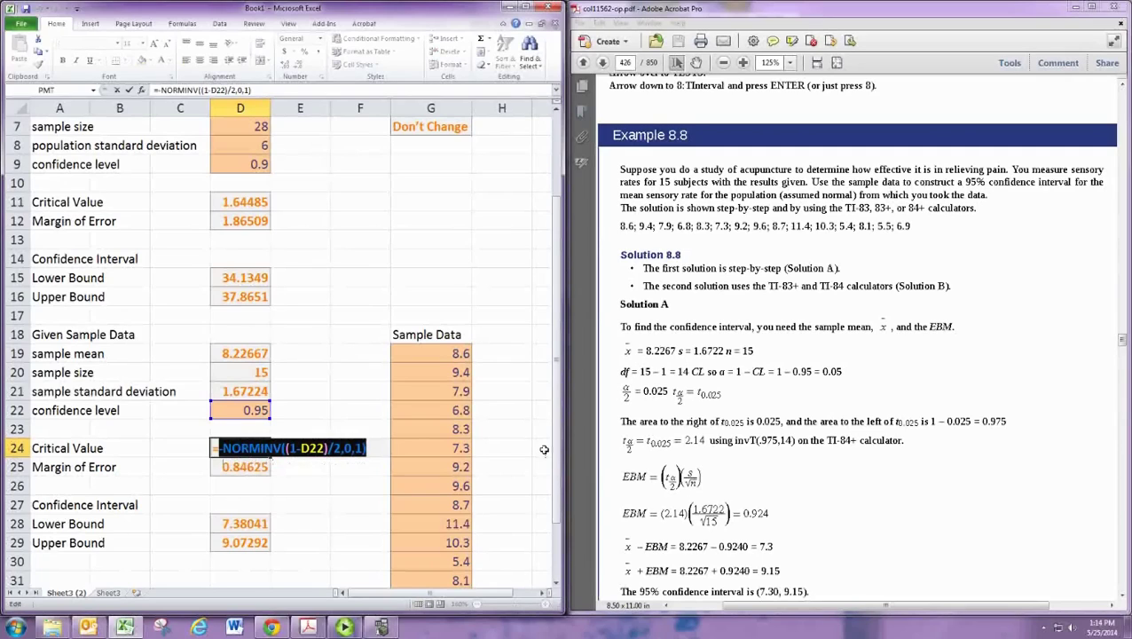
type("TINV(")
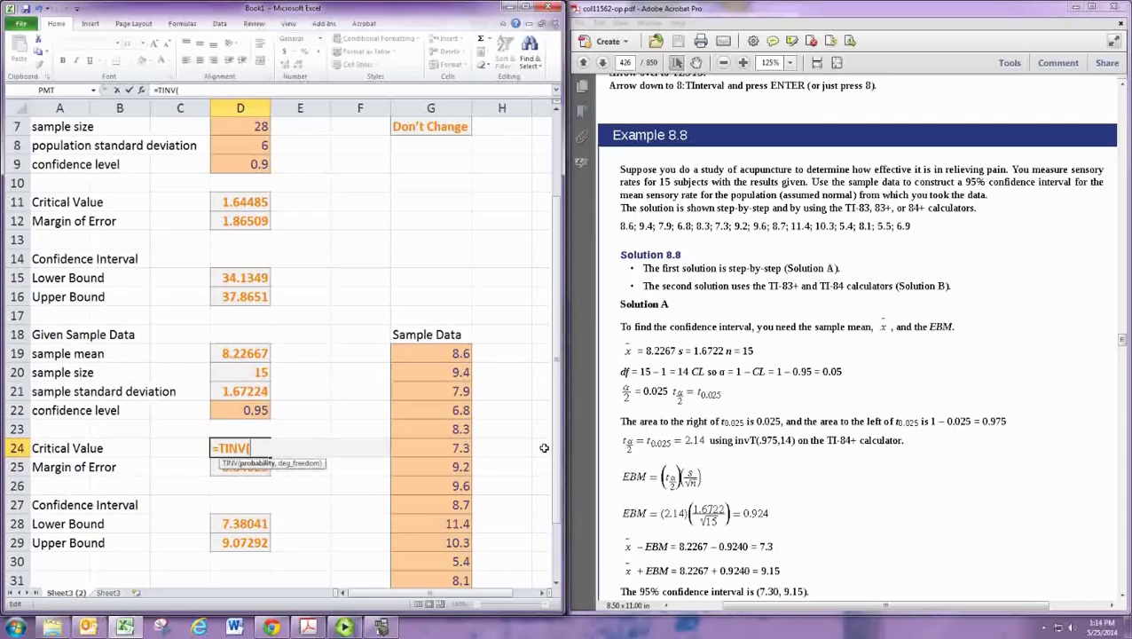
type("1-")
left_click(259, 410)
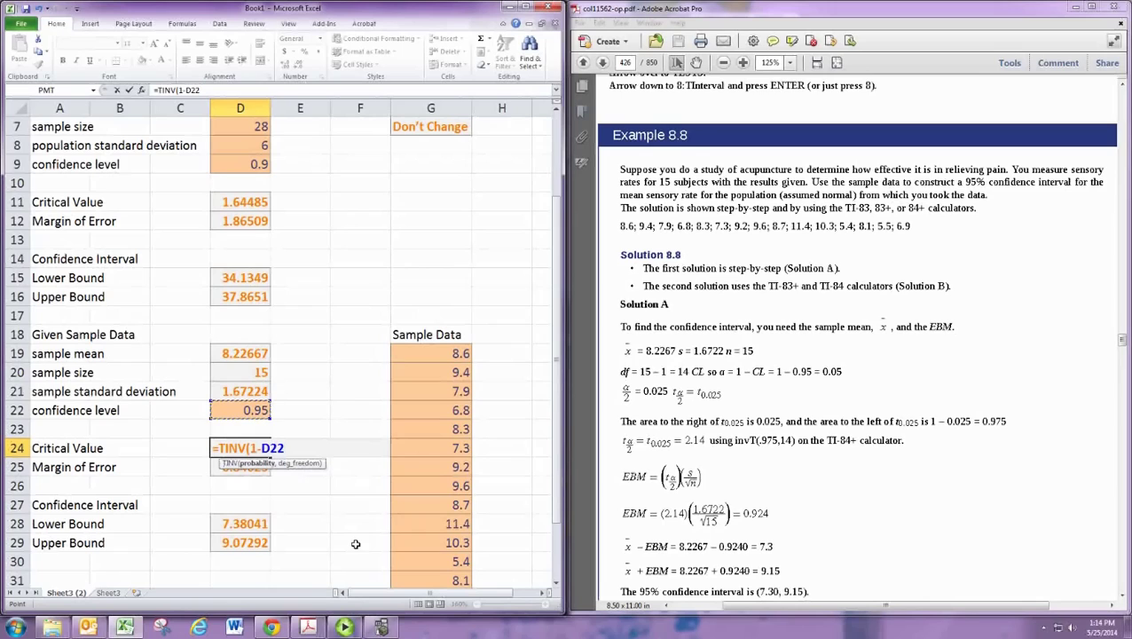
type(",")
left_click(245, 377)
type("-")
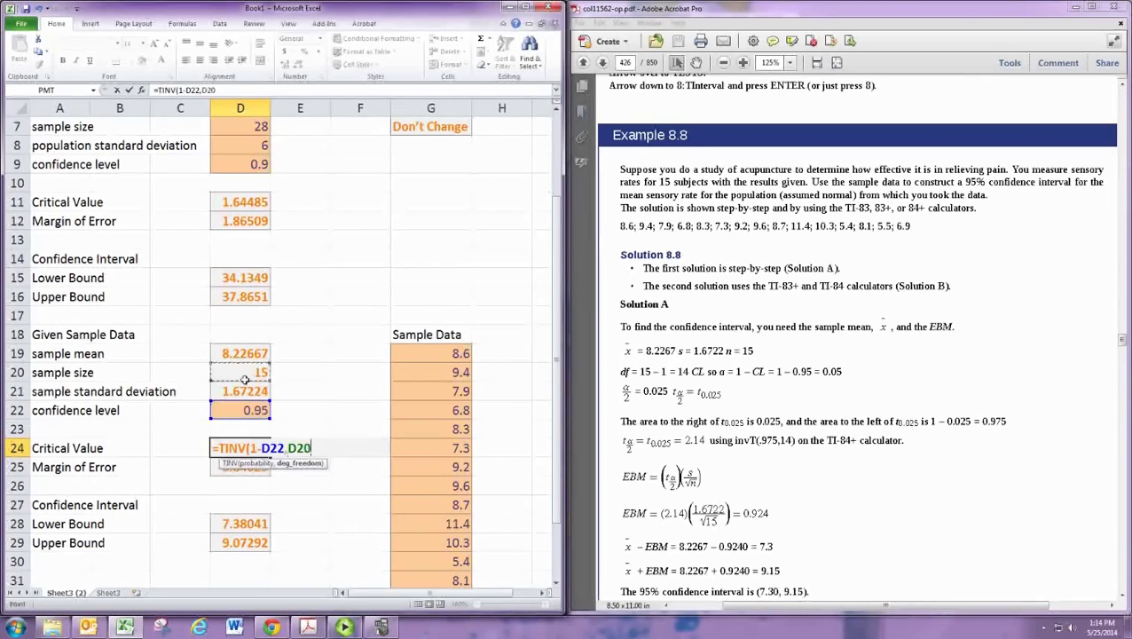
type("1)")
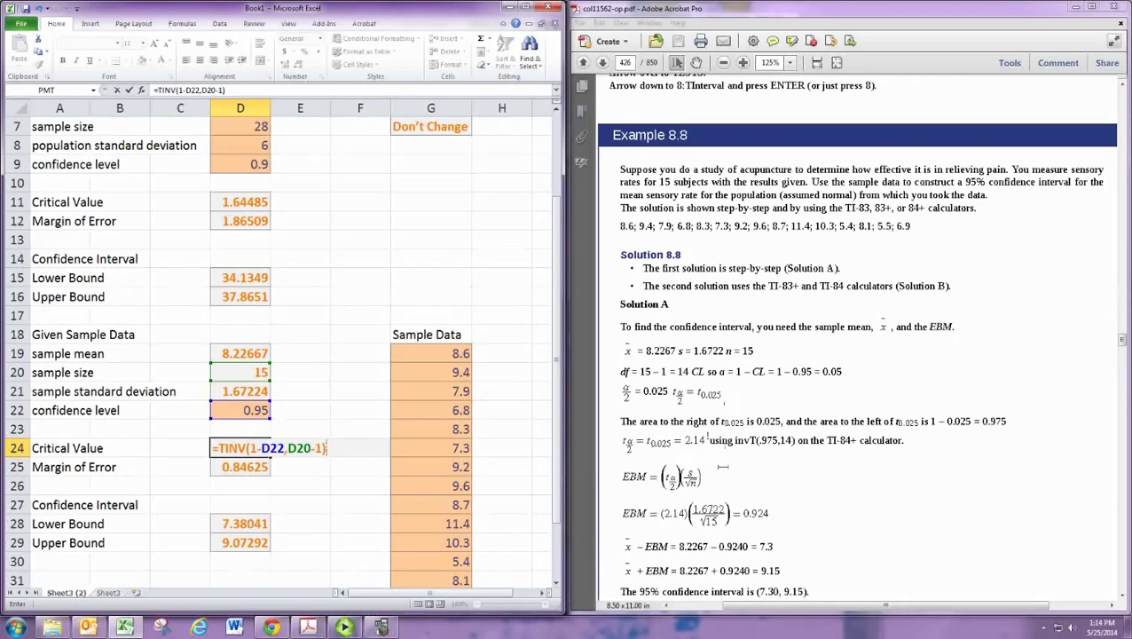
key("ctrl+Return")
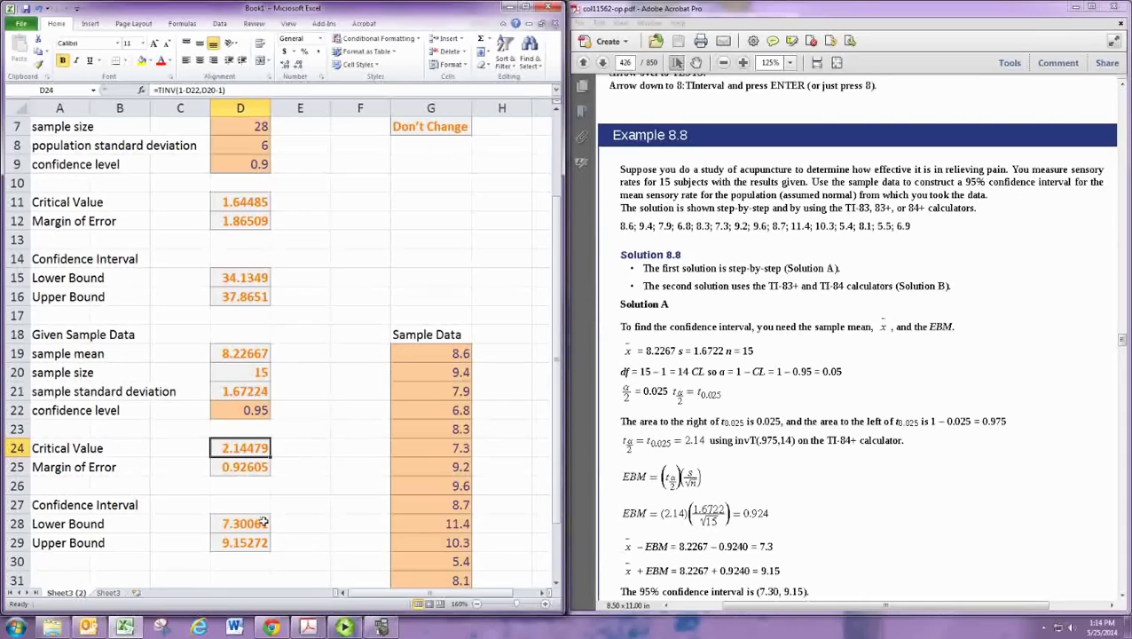
left_click(884, 468)
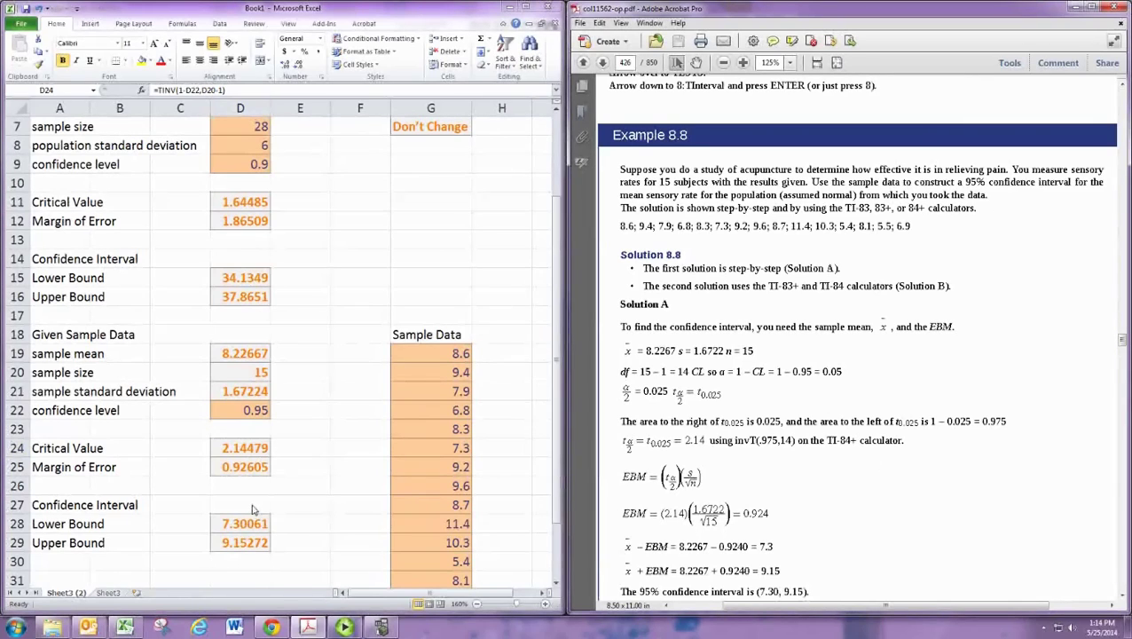
Copy the TINV critical value formula into the upper block's critical value cell, giving 1.70329
left_click(241, 445)
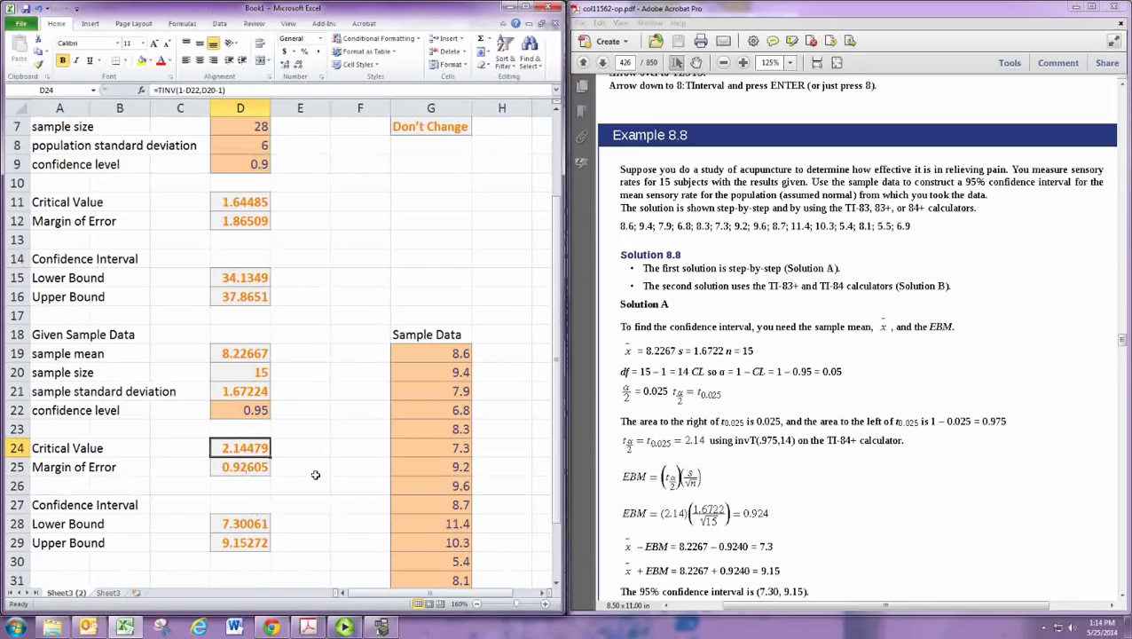
key("ctrl+c")
scroll(315, 475, "up", 2)
left_click(239, 318)
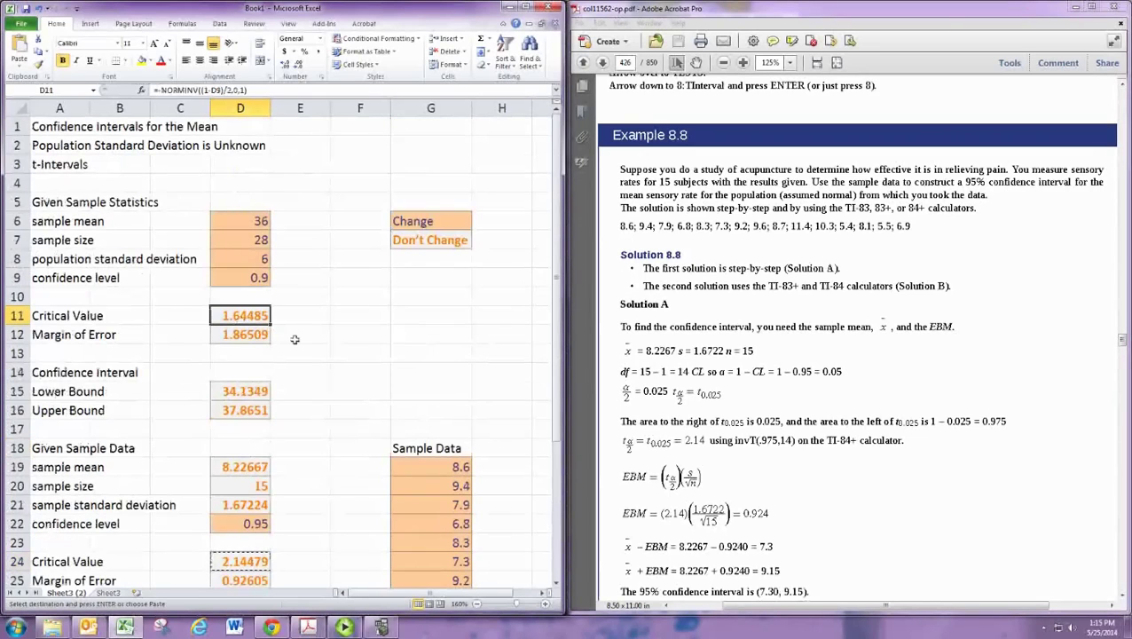
key("ctrl+v")
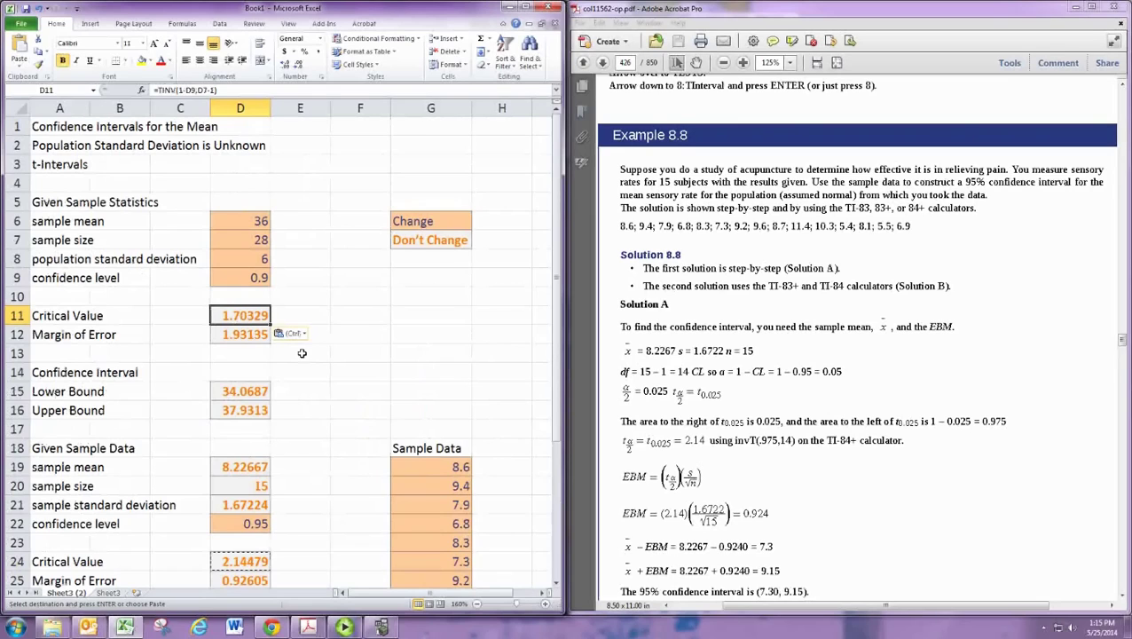
Relabel row 8 of the upper block as sample standard deviation
double_click(55, 258)
type("sample sta")
key("Return")
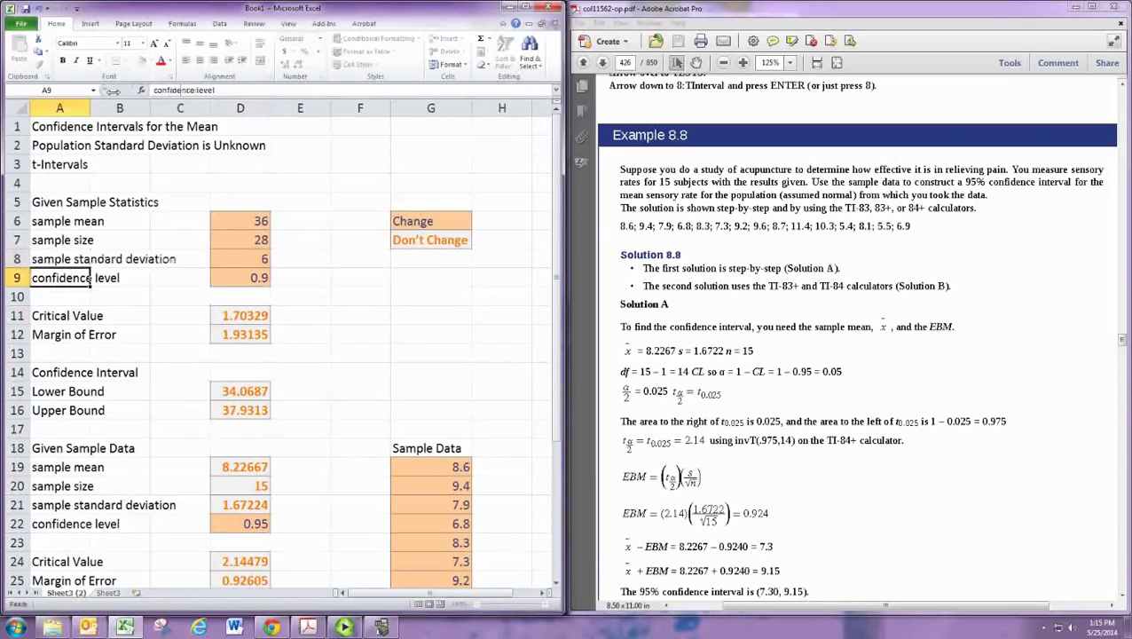
left_click_drag(250, 221, 262, 280)
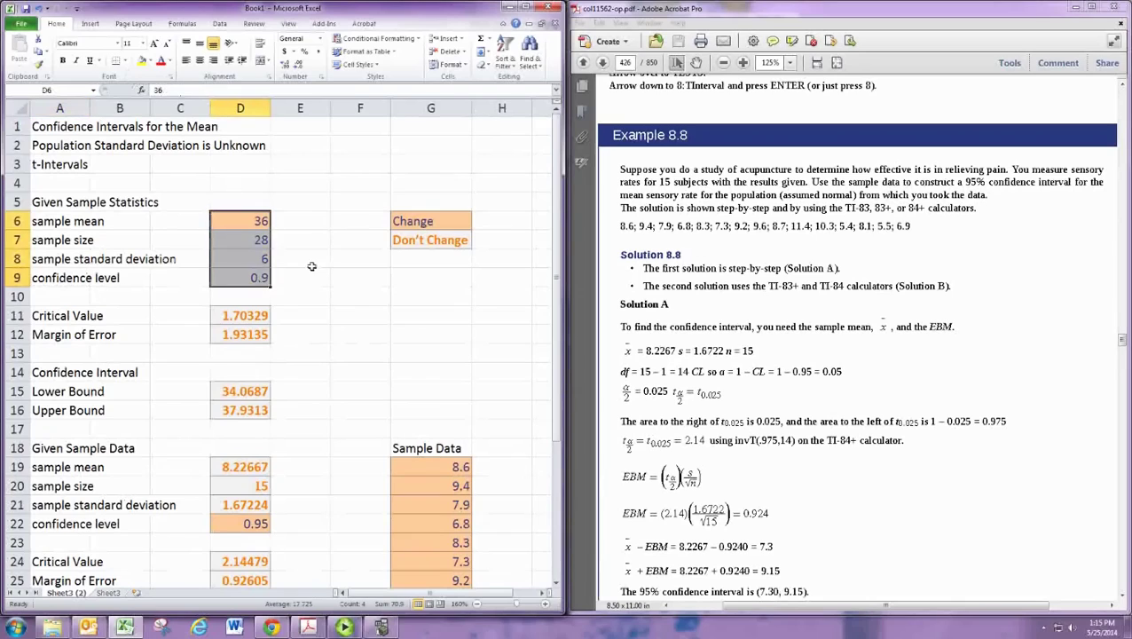
left_click(364, 381)
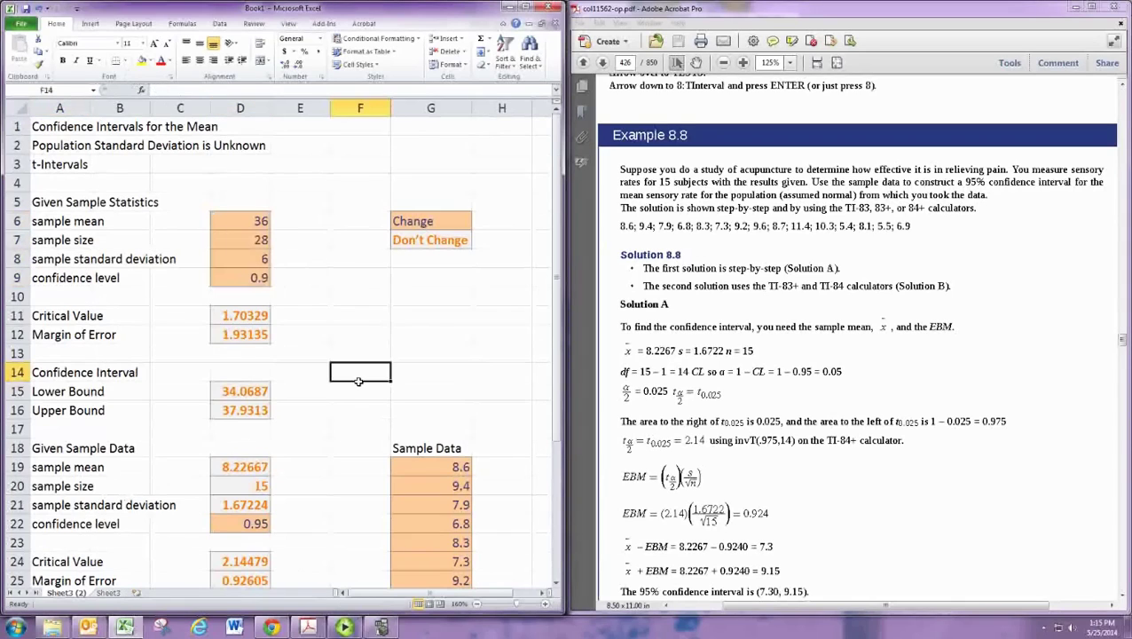
Add a new worksheet, zoom in, and enter the title Finding Sample Size in A1
left_click(136, 593)
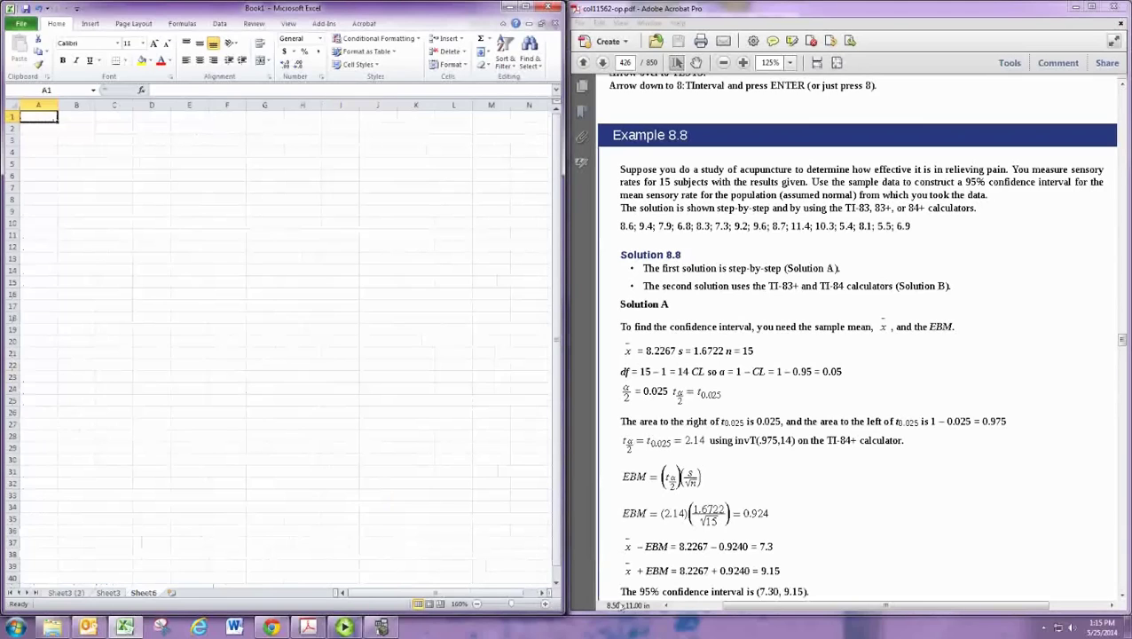
left_click(544, 604)
type("Findi")
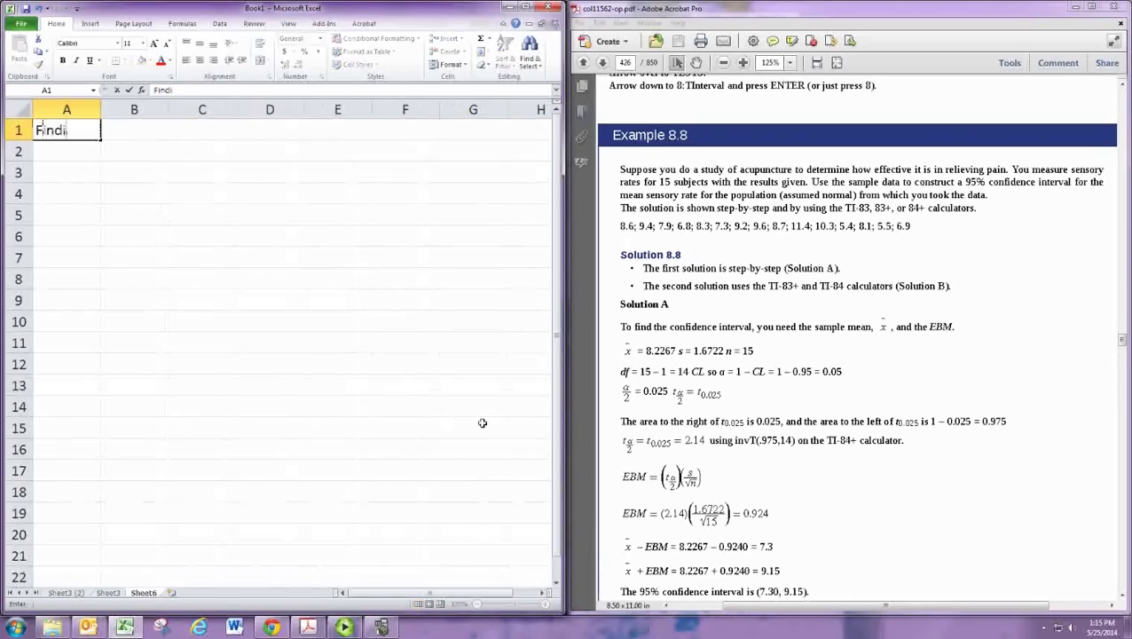
type("ng Sample S")
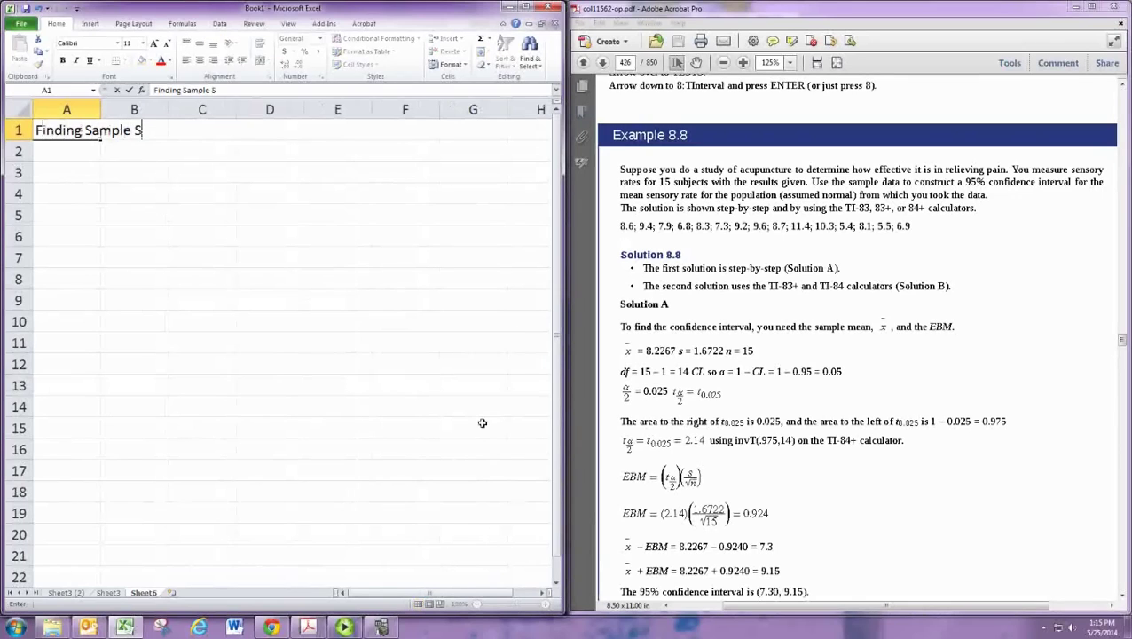
type("ize")
key("Return")
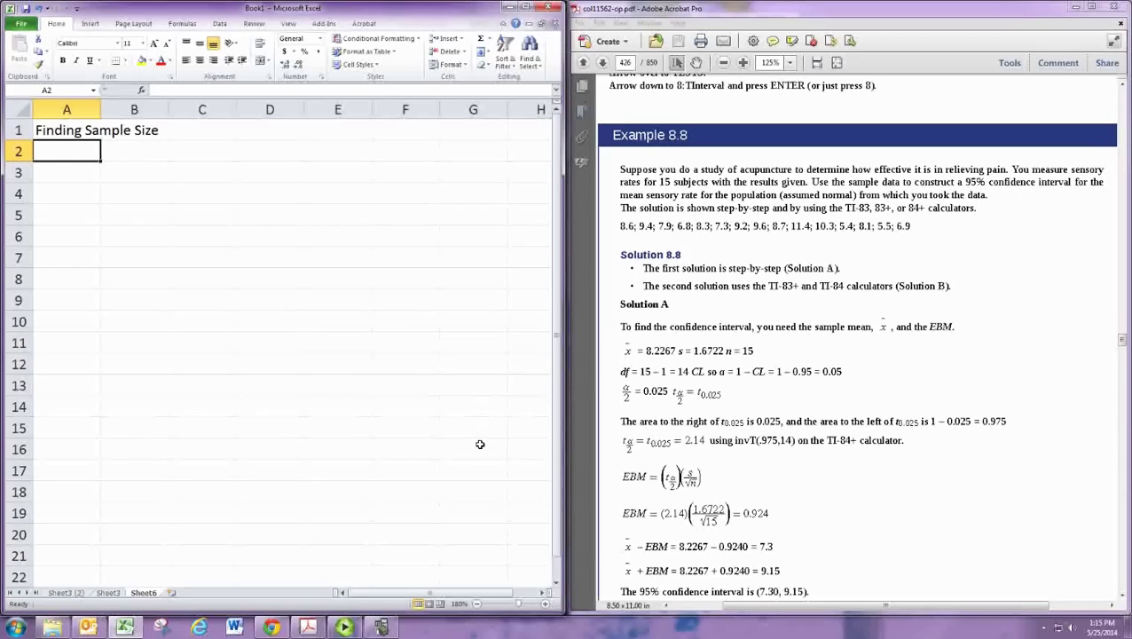
Label A2 Population Standard Deviation
left_click(1003, 386)
scroll(1003, 387, "up", 2)
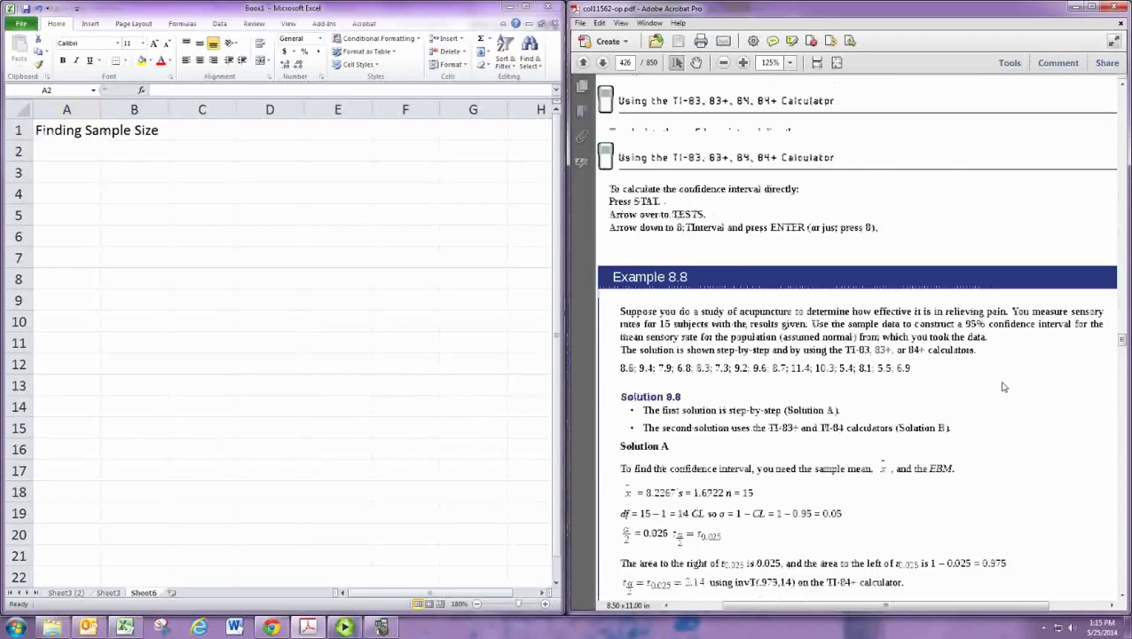
scroll(1004, 387, "up", 10)
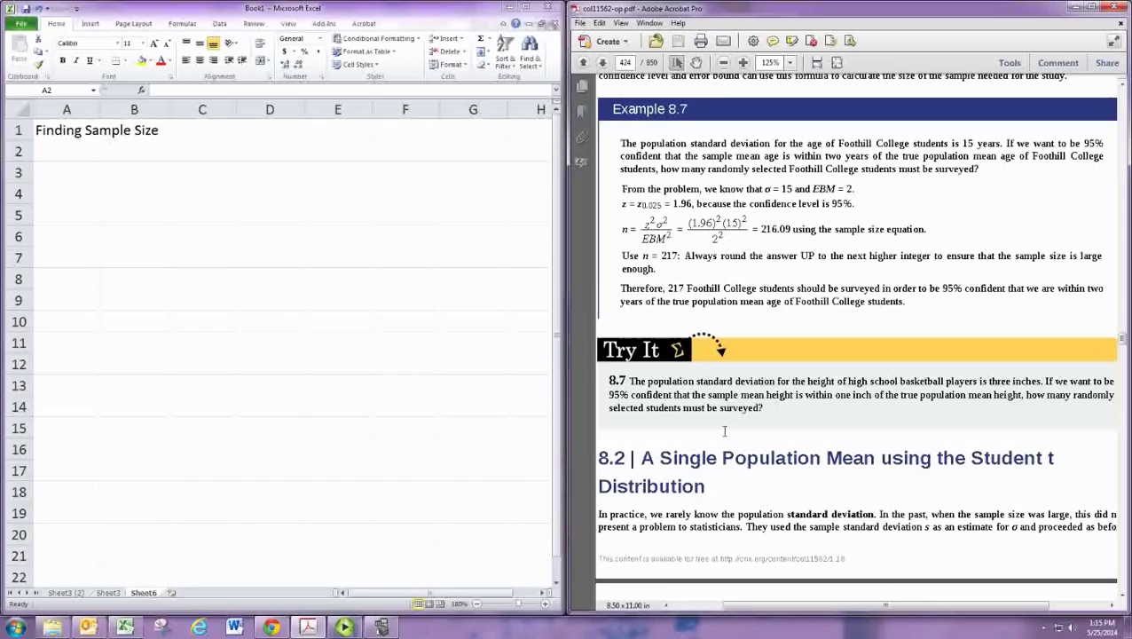
left_click(64, 157)
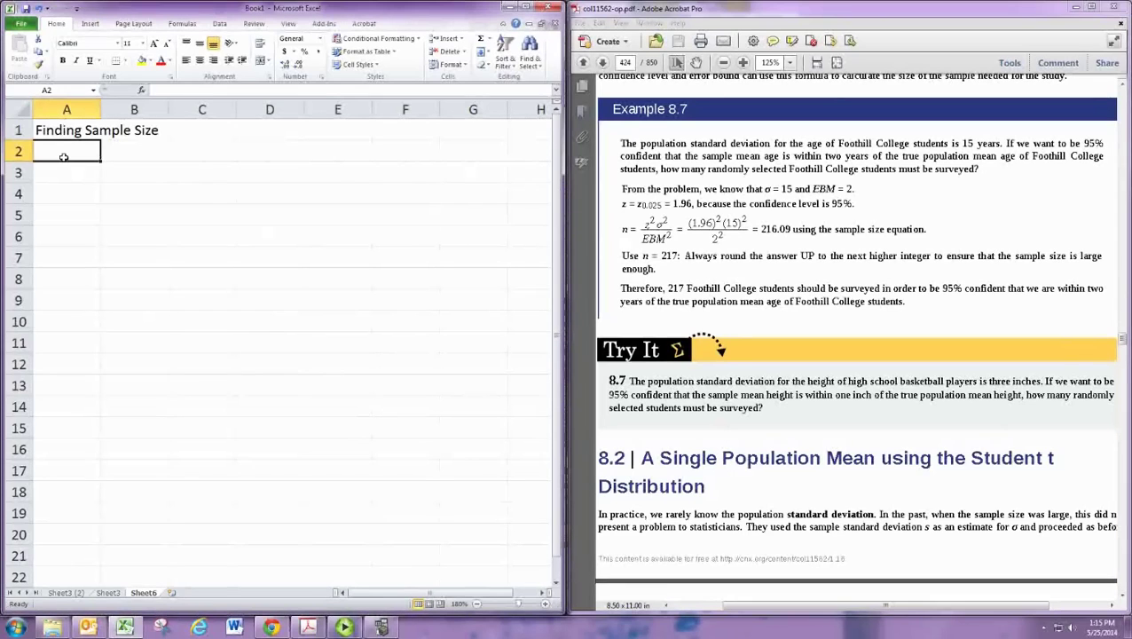
type("Pop")
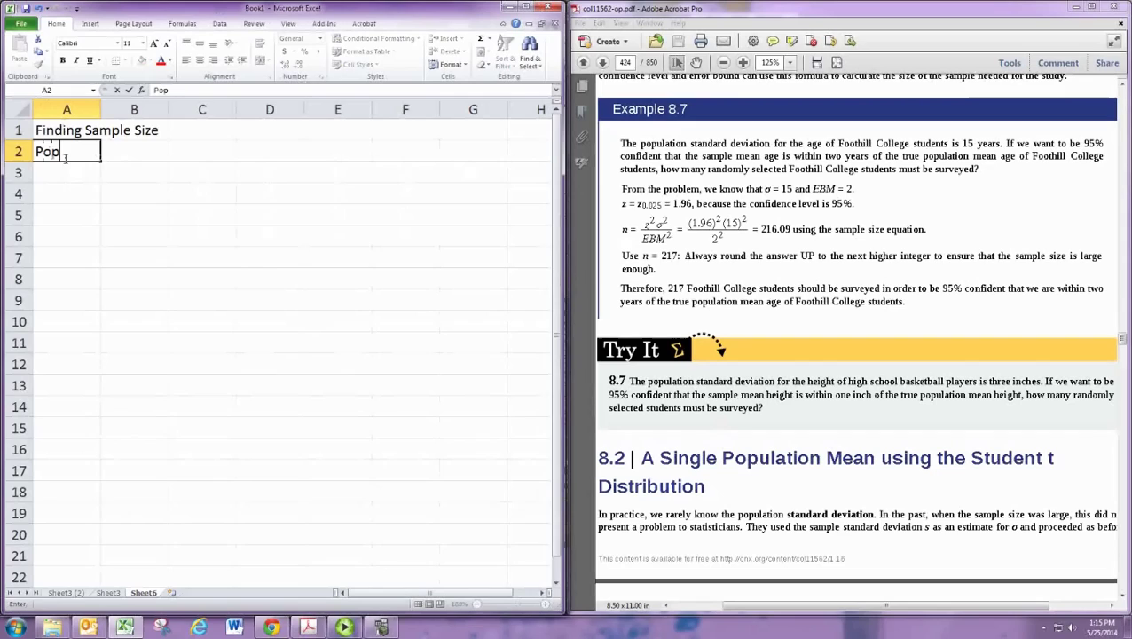
type("ulation Stan")
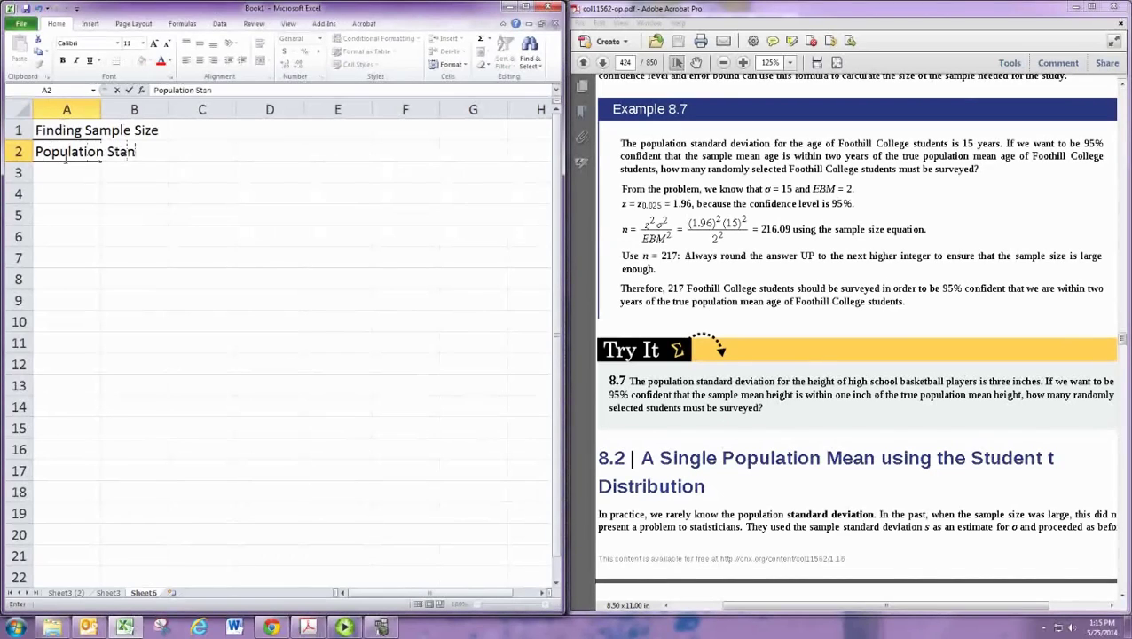
type("dard Devuia")
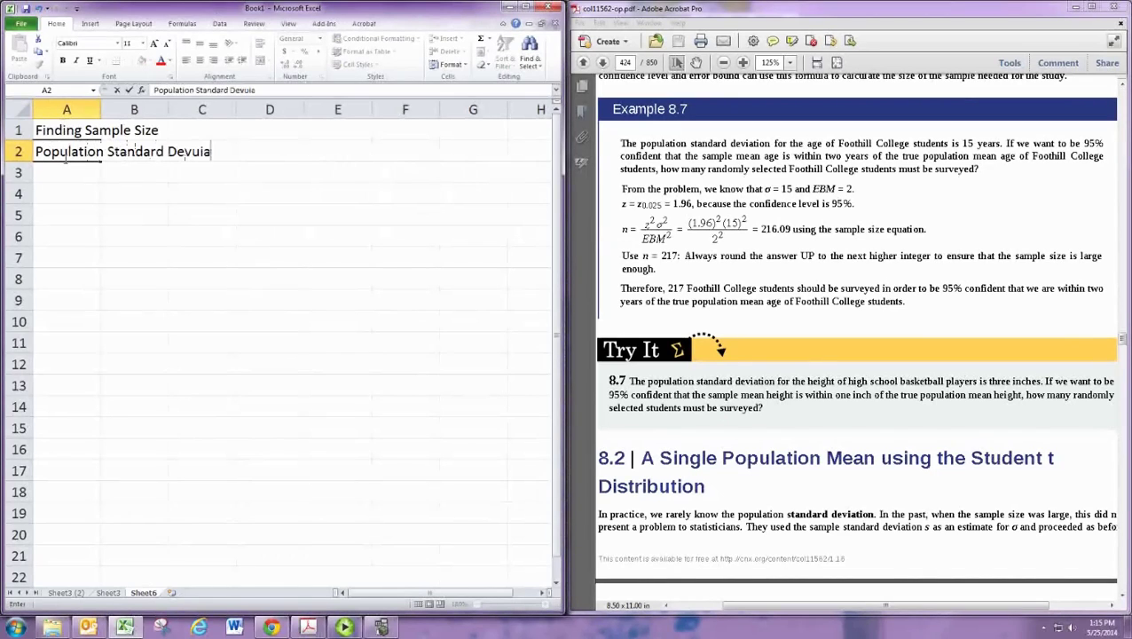
key("BackSpace")
key("BackSpace")
type("iation")
key("Return")
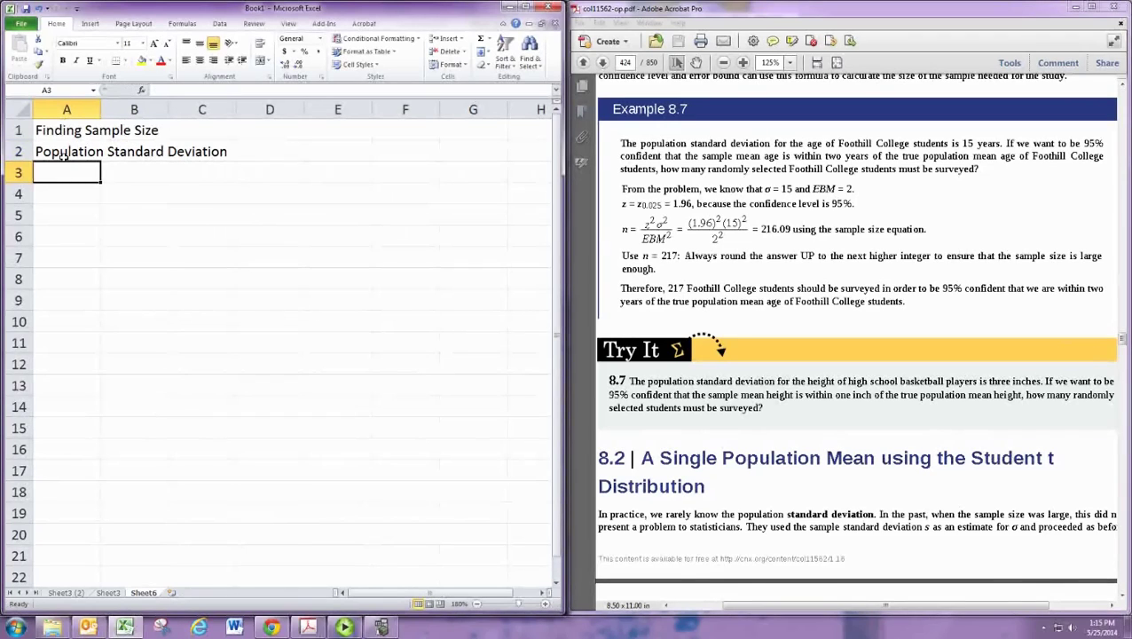
Label A3 Margin of Error and A4 Confidence Level
type("Margin of")
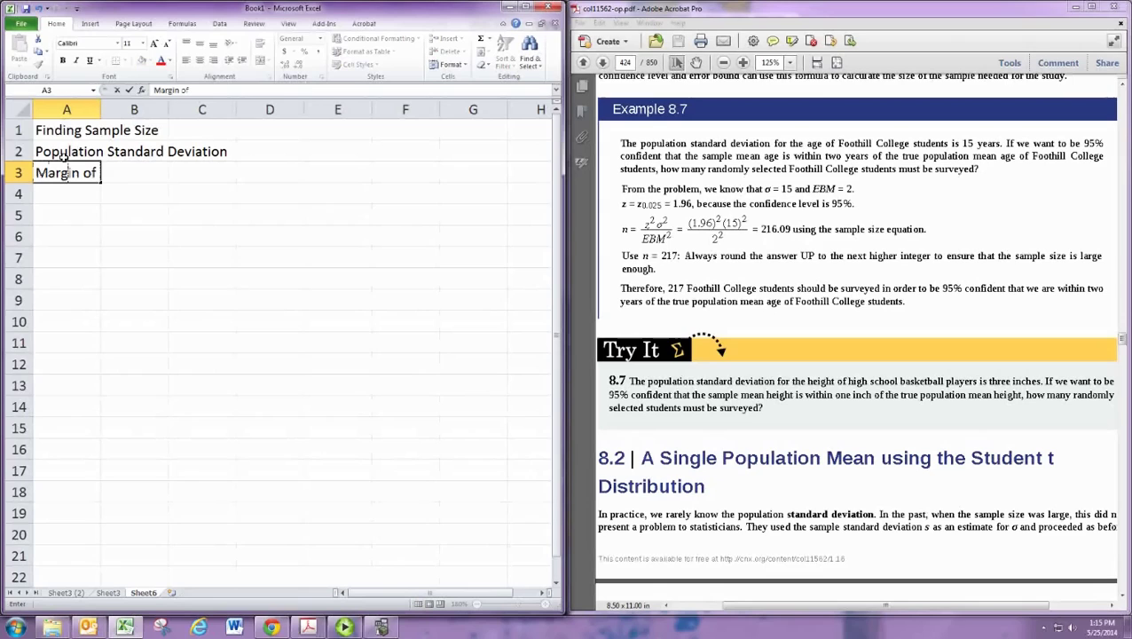
type(" Error")
key("Return")
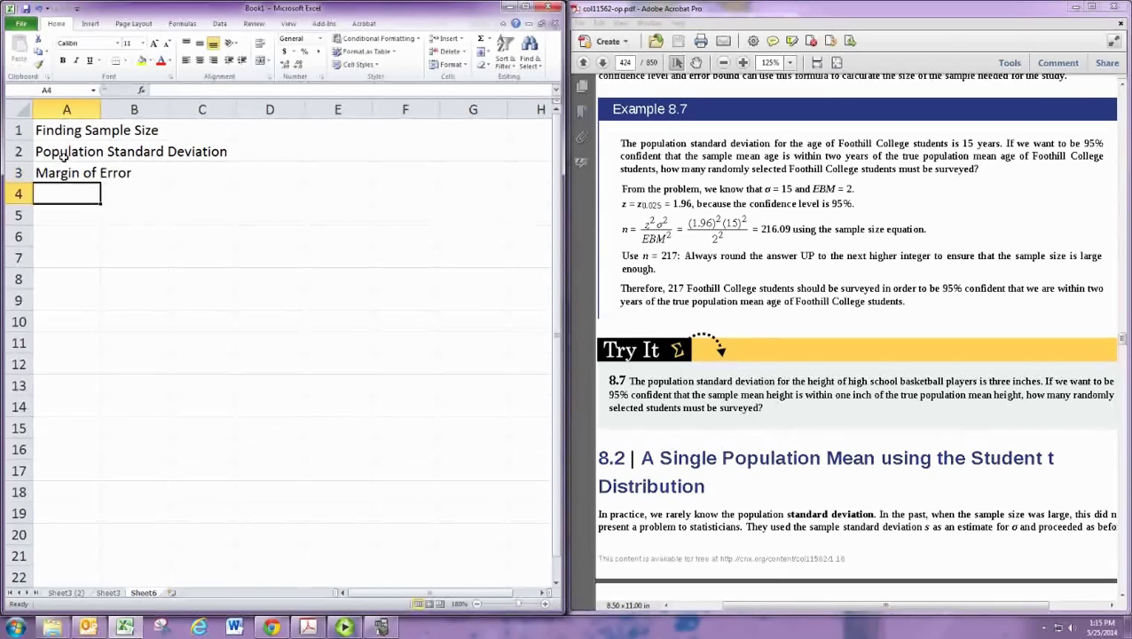
type("Conf")
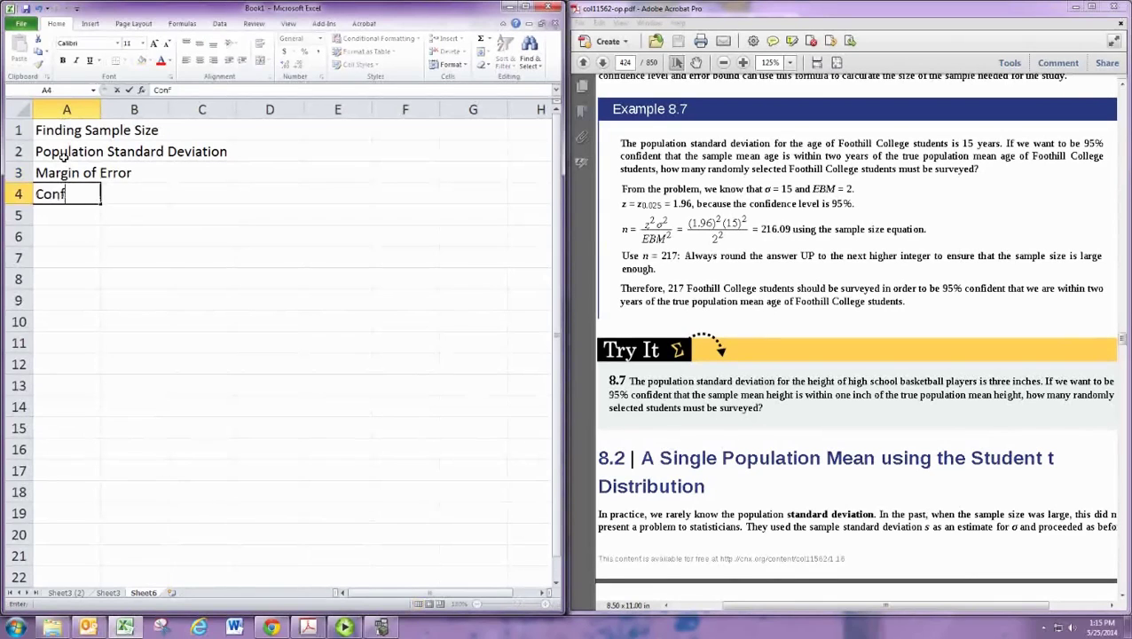
type("idnce")
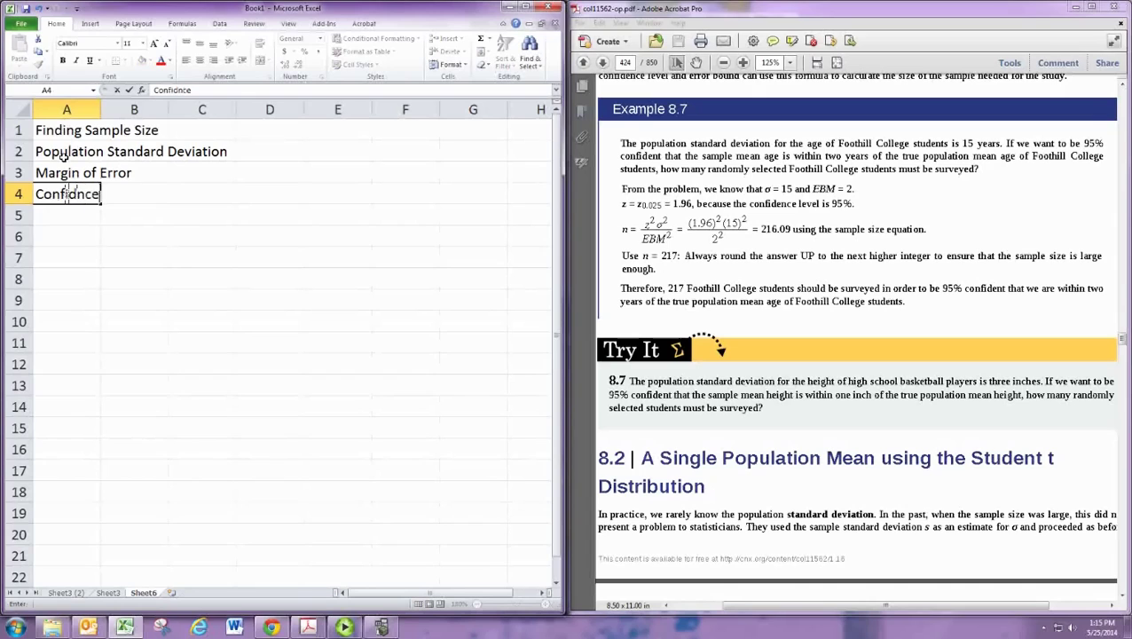
key("BackSpace")
key("BackSpace")
key("BackSpace")
type("ence Lebvel")
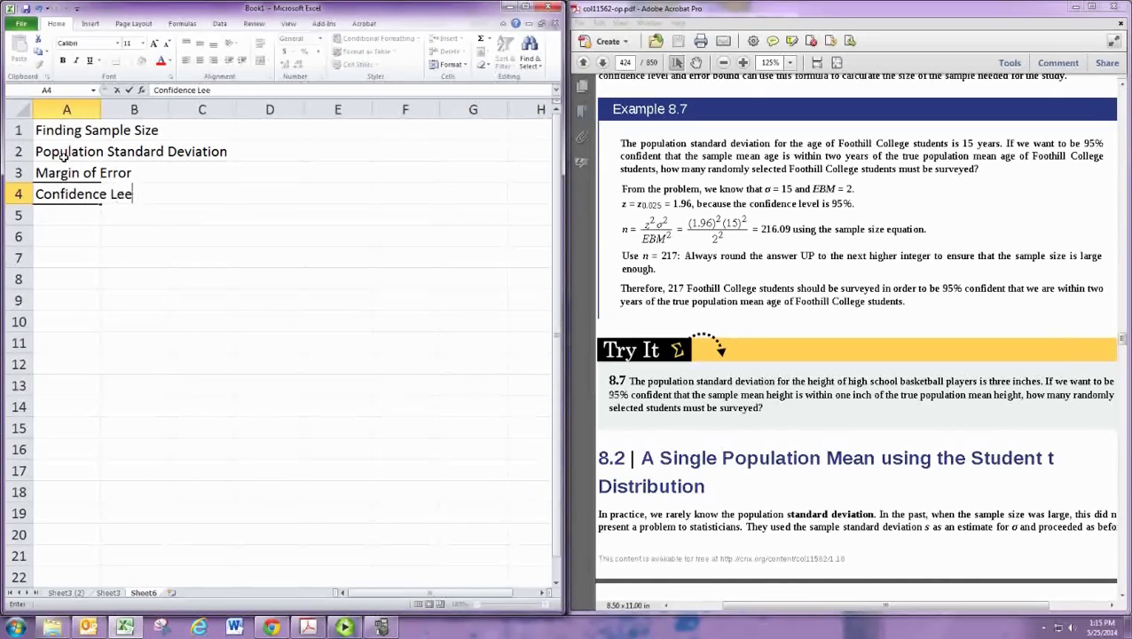
key("BackSpace")
key("BackSpace")
key("BackSpace")
key("BackSpace")
type("vel")
key("Return")
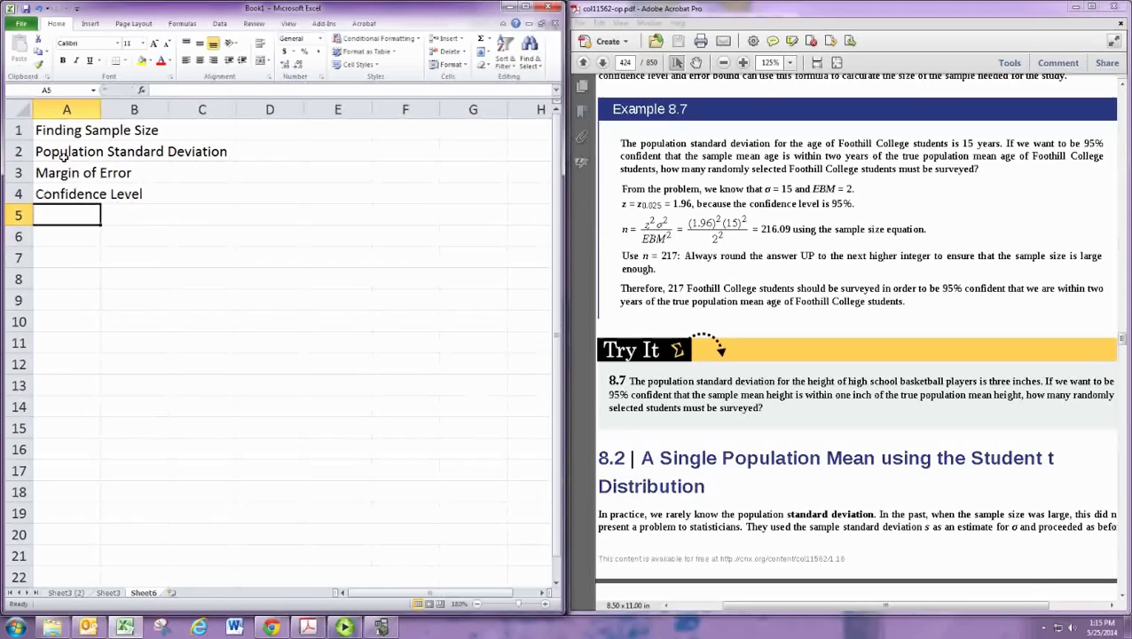
key("Up")
key("Up")
key("Up")
key("Right")
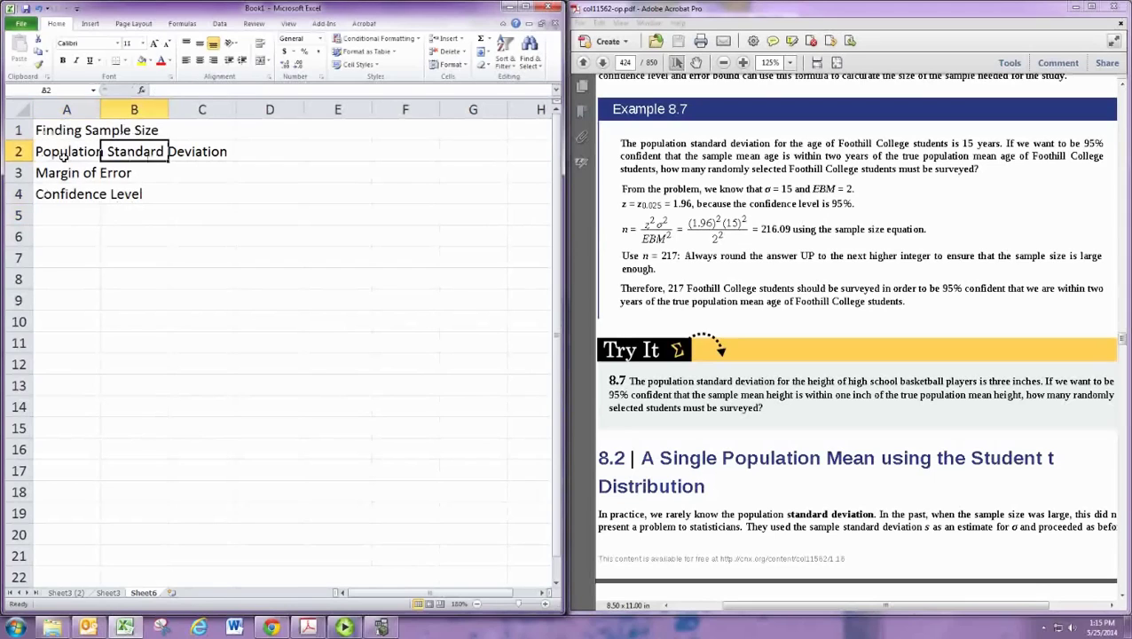
Enter 3, 1 and 0.95 in D2:D4 beside the three labels
key("Right")
key("Right")
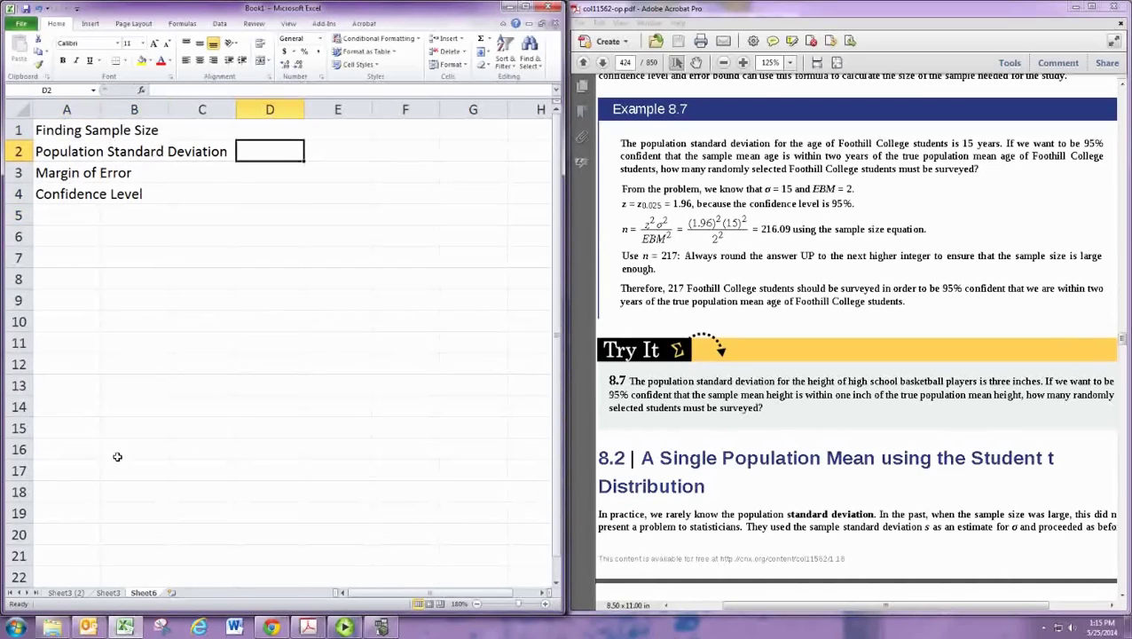
type("3")
key("Return")
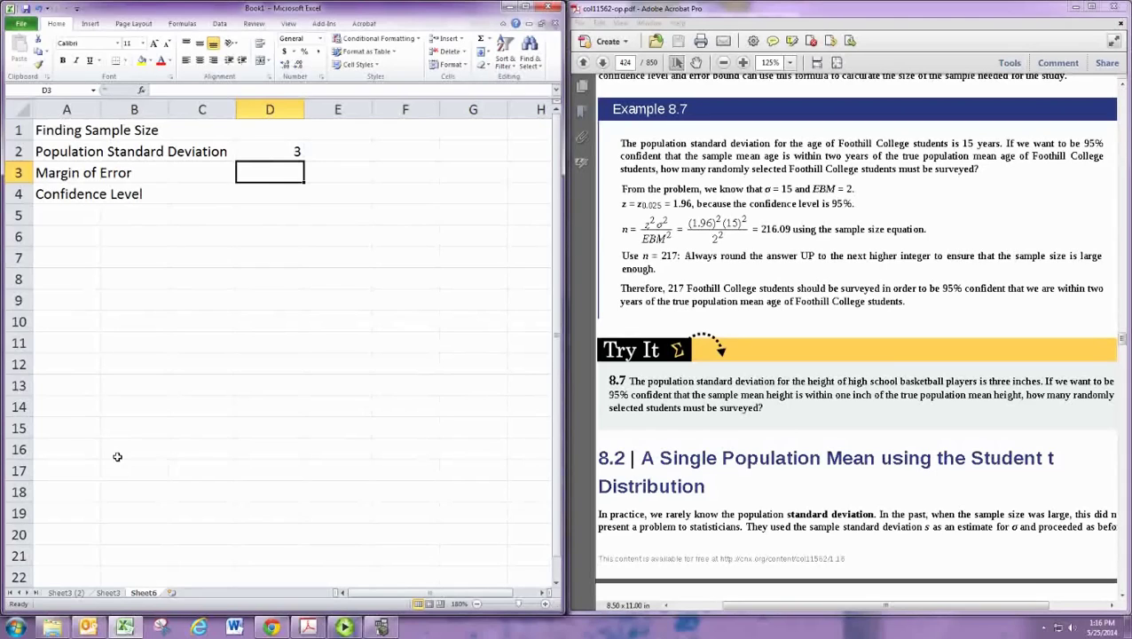
type("1")
key("Return")
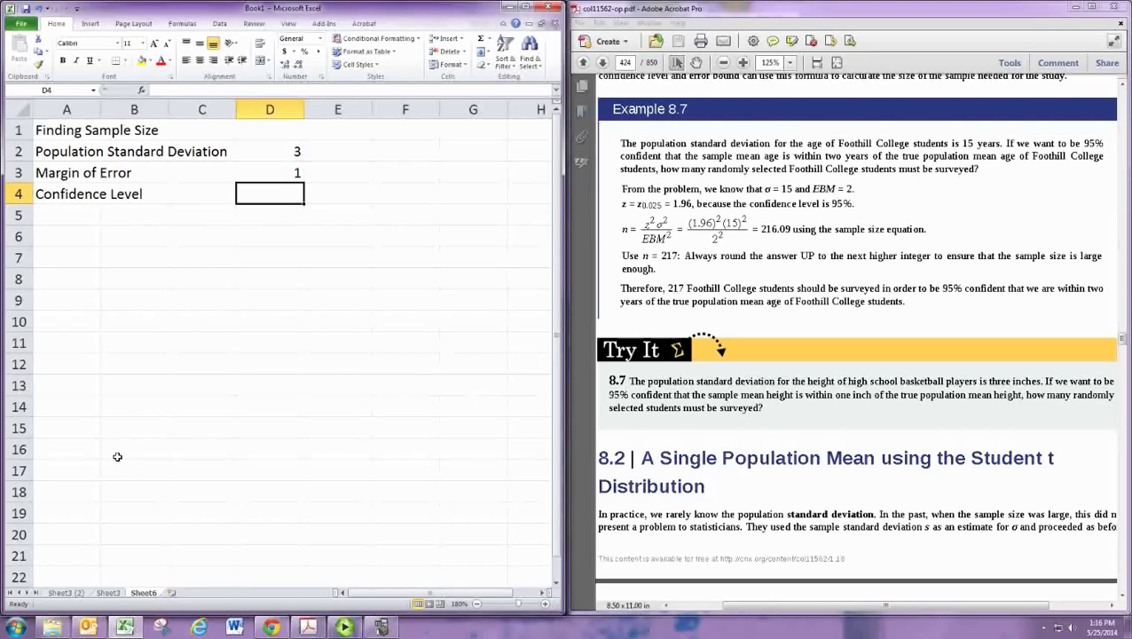
type(".95")
key("Return")
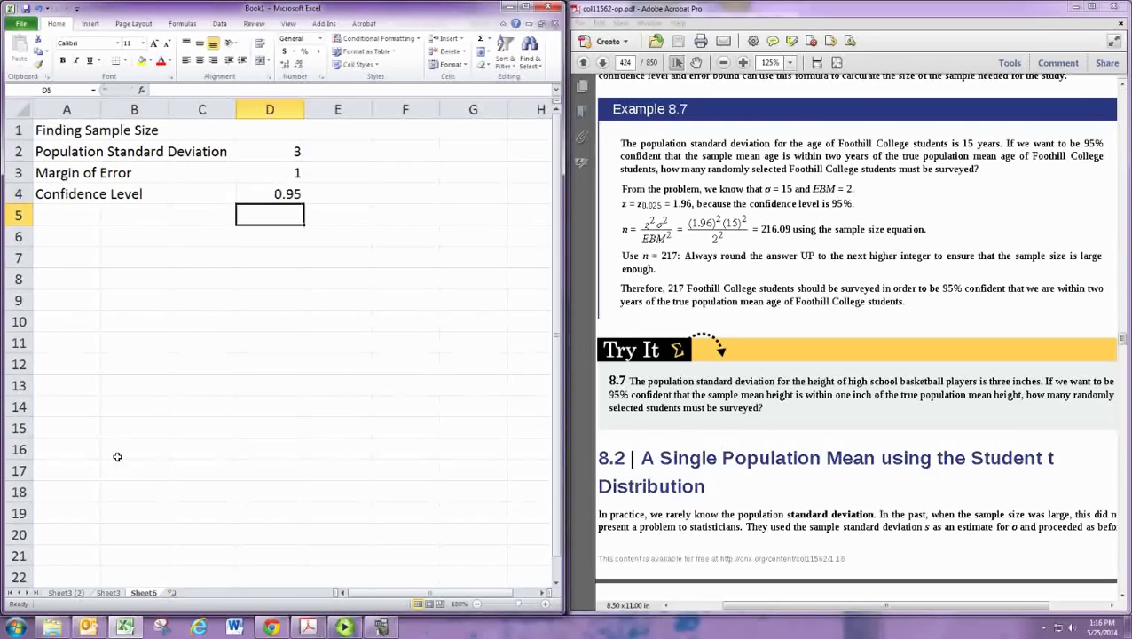
Add the label Critical Value in A6
key("Down")
key("Home")
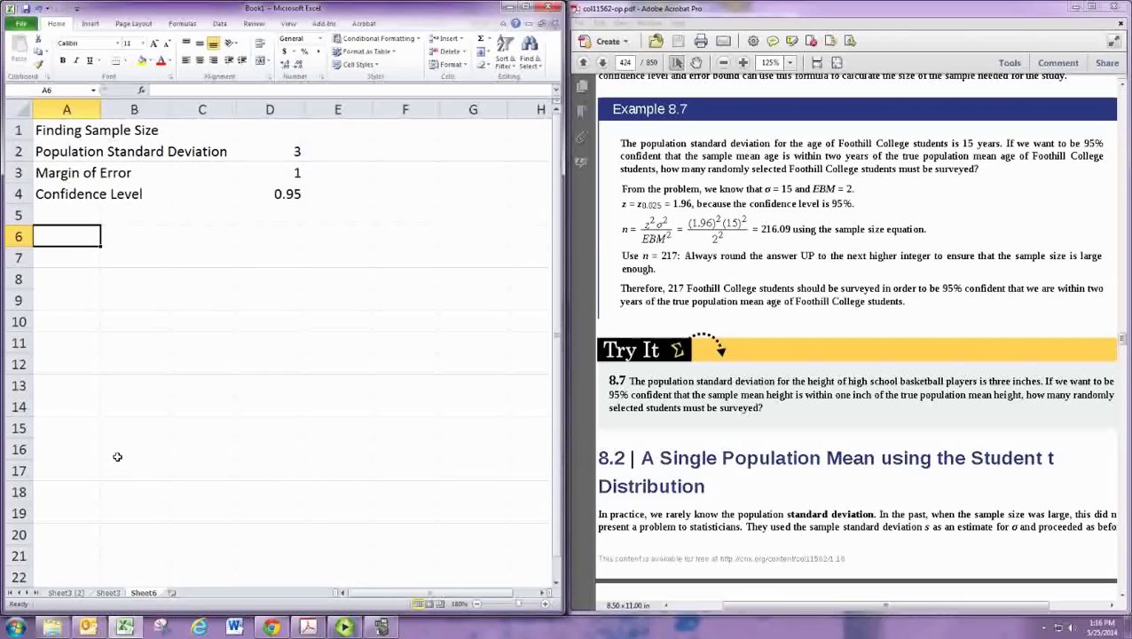
type("Critical Value")
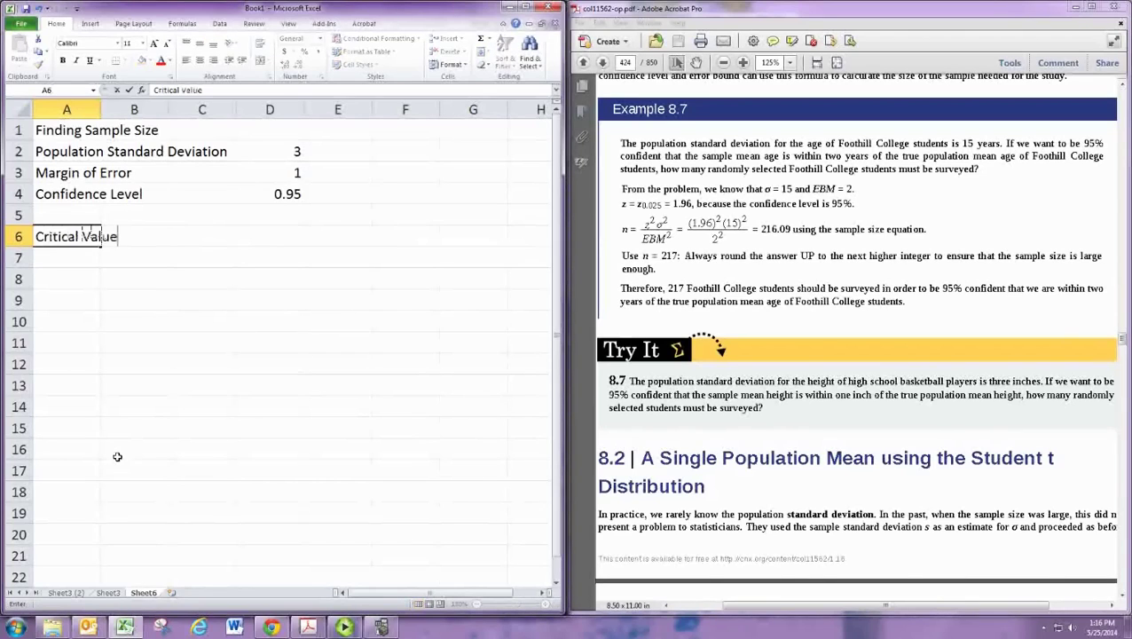
key("Return")
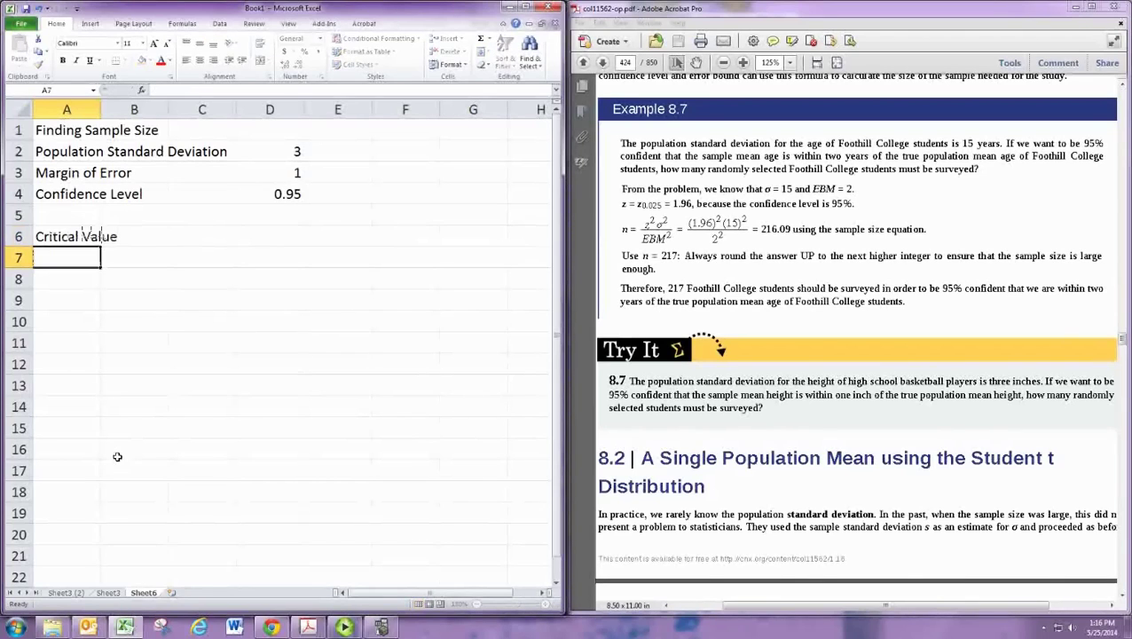
key("Up")
key("Right")
key("Right")
key("Right")
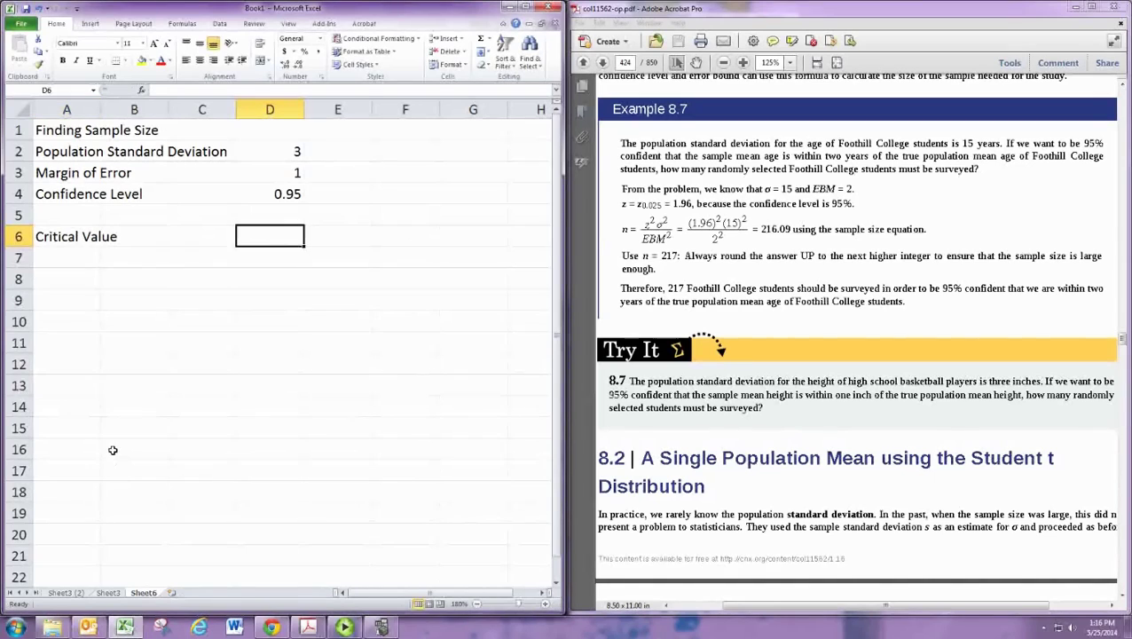
Copy the critical value from Sheet3's D11 into D6 of the Finding Sample Size sheet, giving 1.959964
left_click(105, 593)
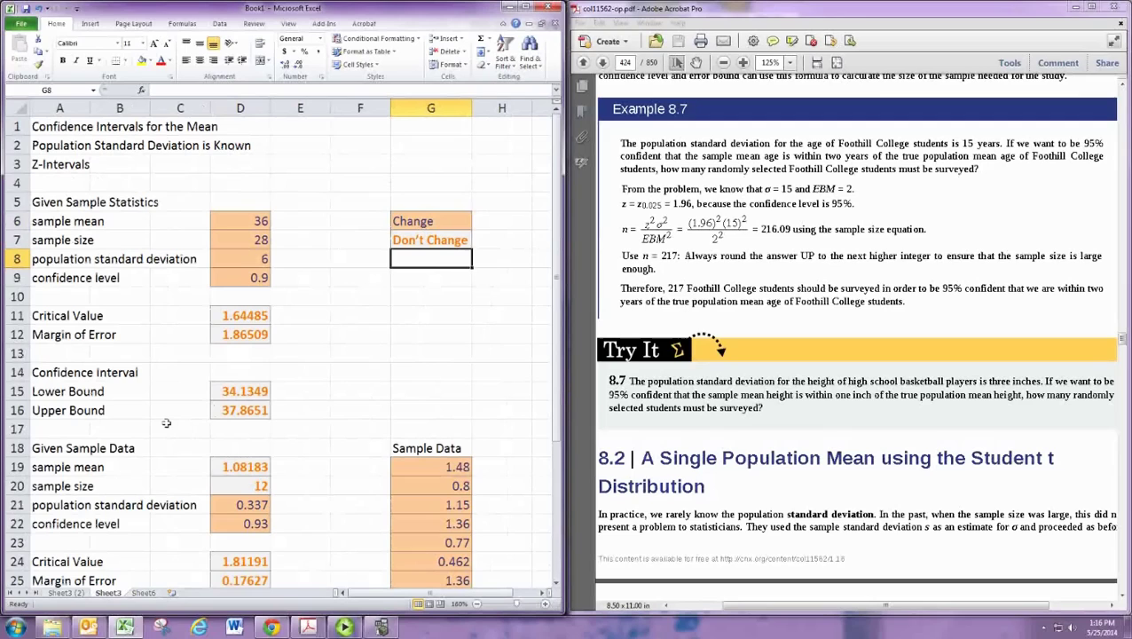
key("Down")
key("Down")
key("Down")
key("Left")
key("Left")
key("Left")
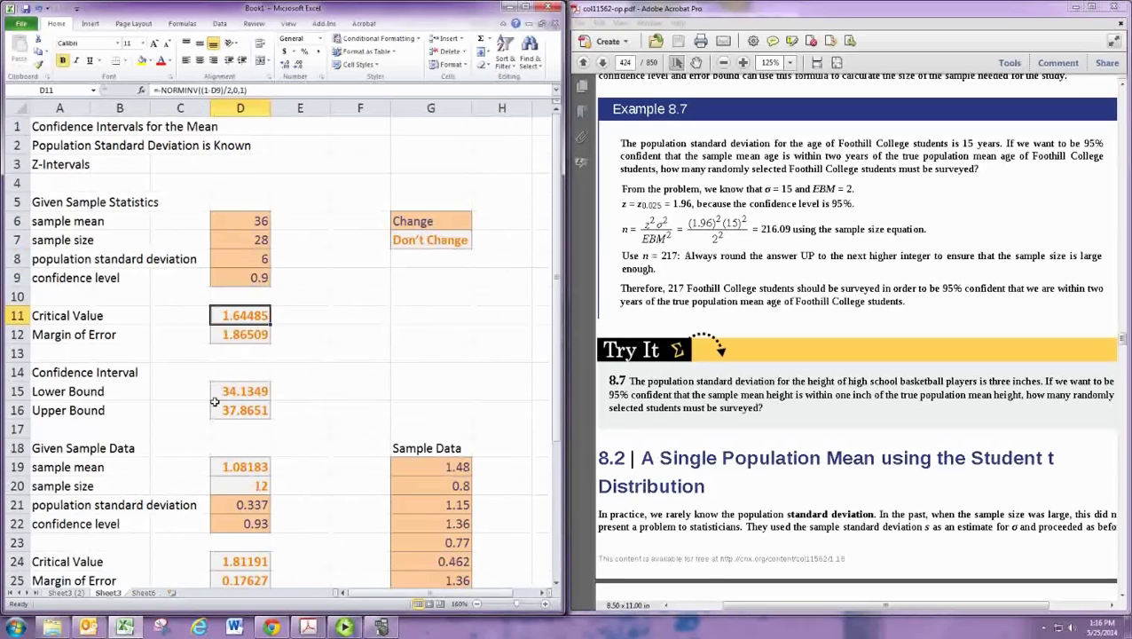
key("ctrl+c")
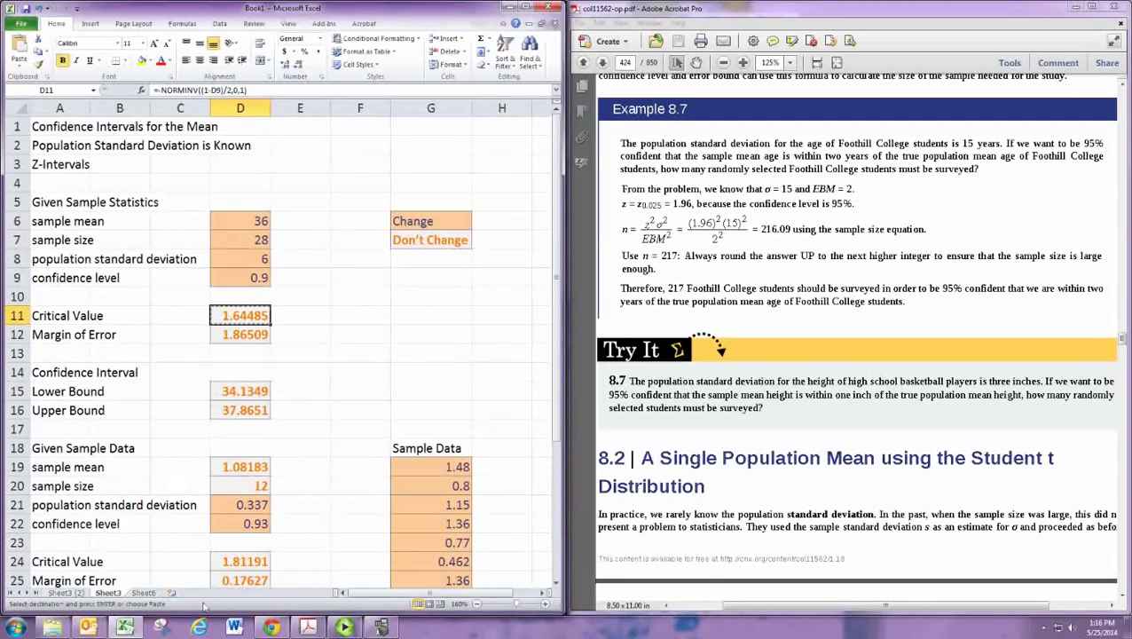
left_click(147, 592)
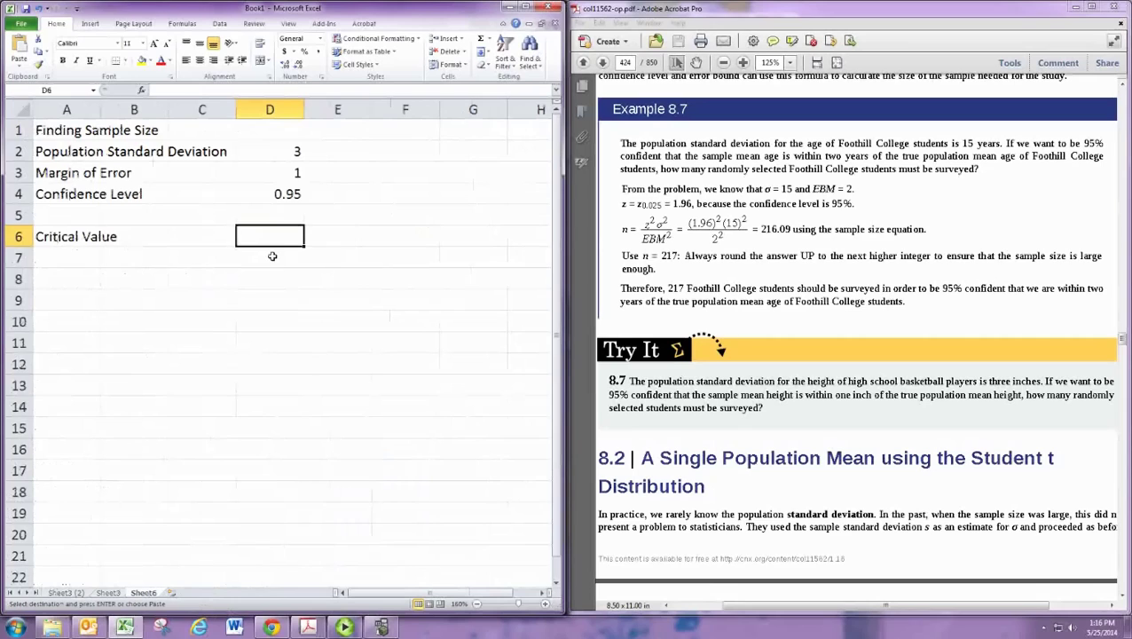
key("ctrl+v")
key("Down")
key("Home")
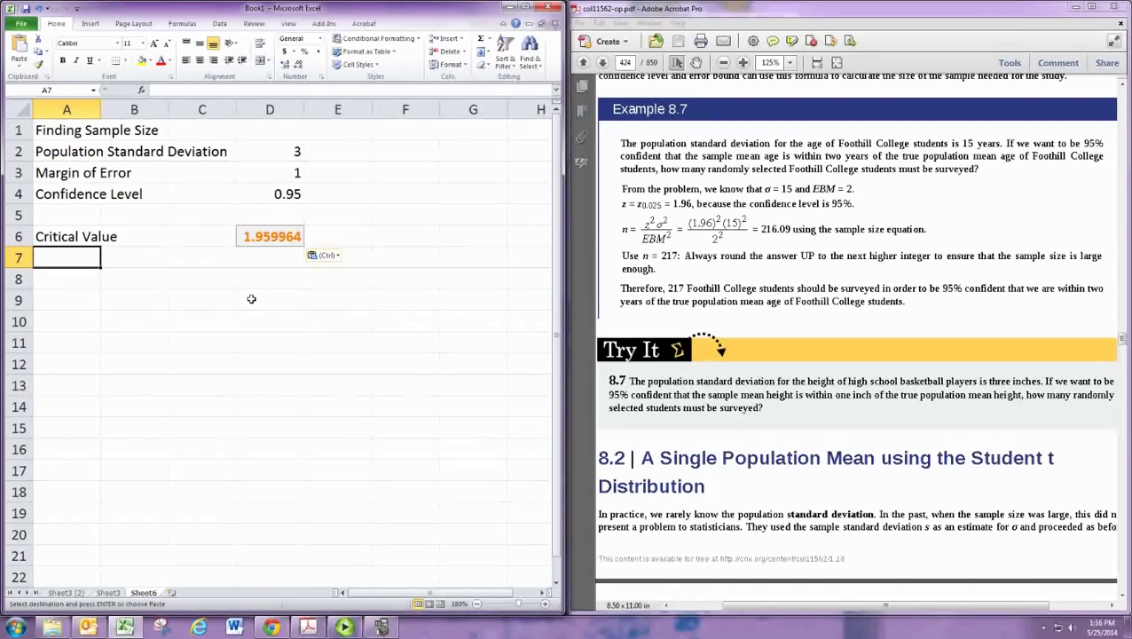
Label row 7 Sample Size and enter =ROUNDUP((D6*D2/D3)^2,0) in D7, giving 35
type("Sample Size")
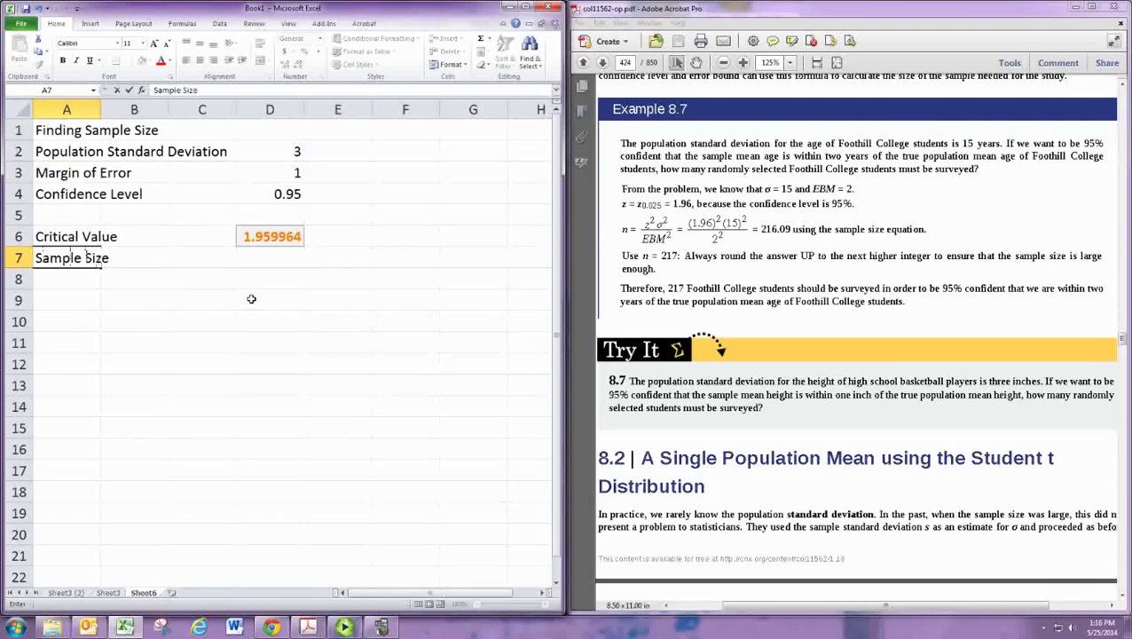
key("Tab")
key("Tab")
key("Tab")
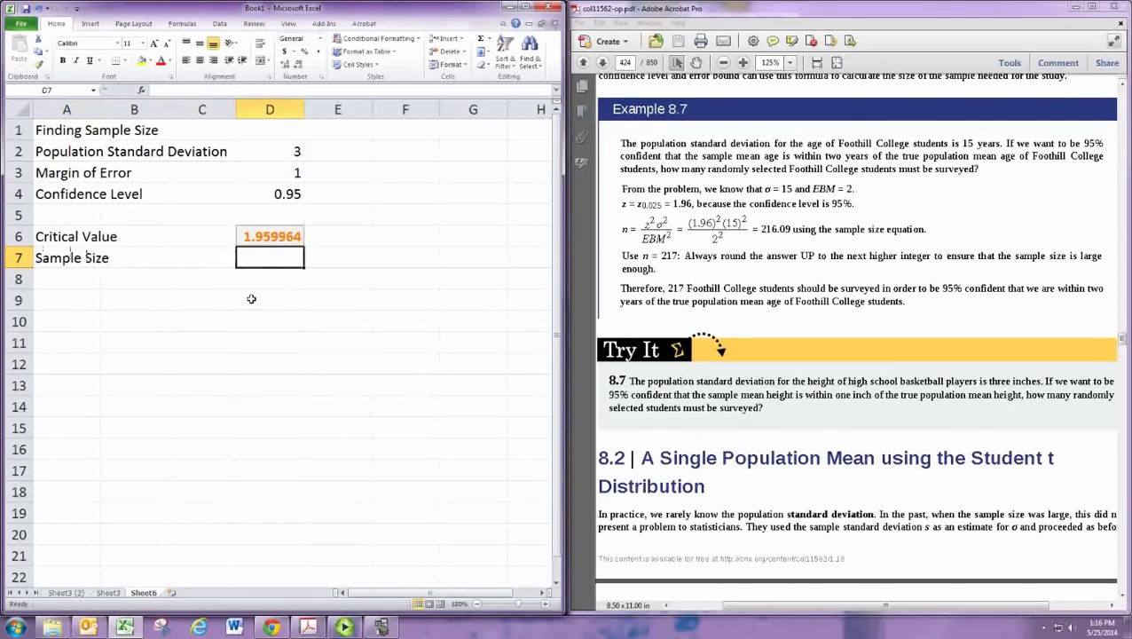
type("=ROUN")
key("Down")
key("Down")
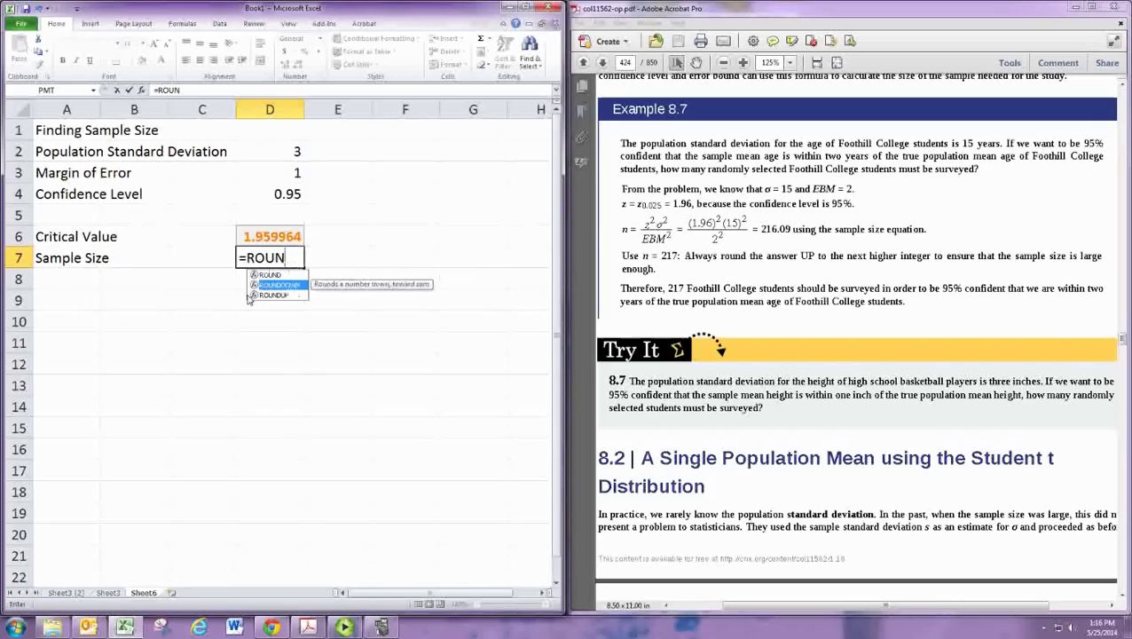
key("Tab")
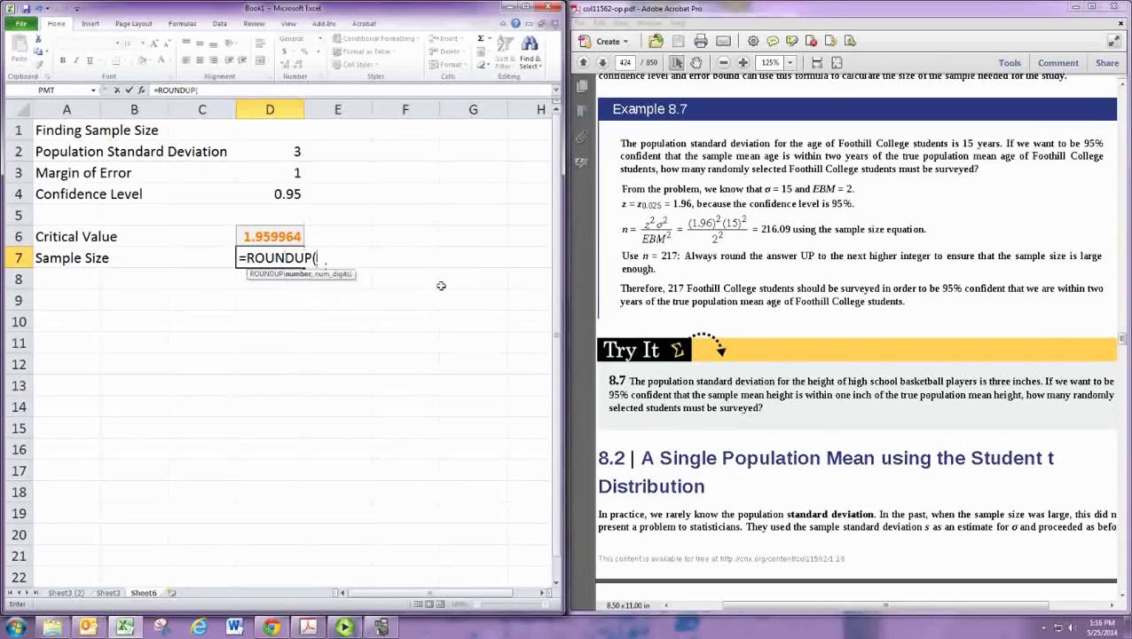
type("(")
left_click(256, 236)
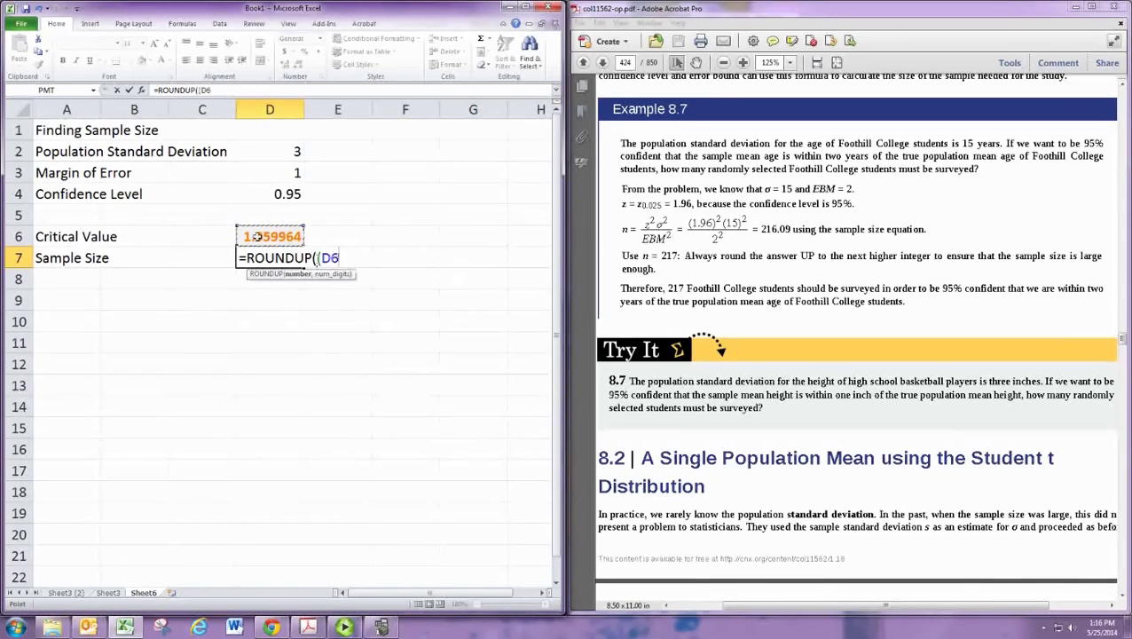
type("*")
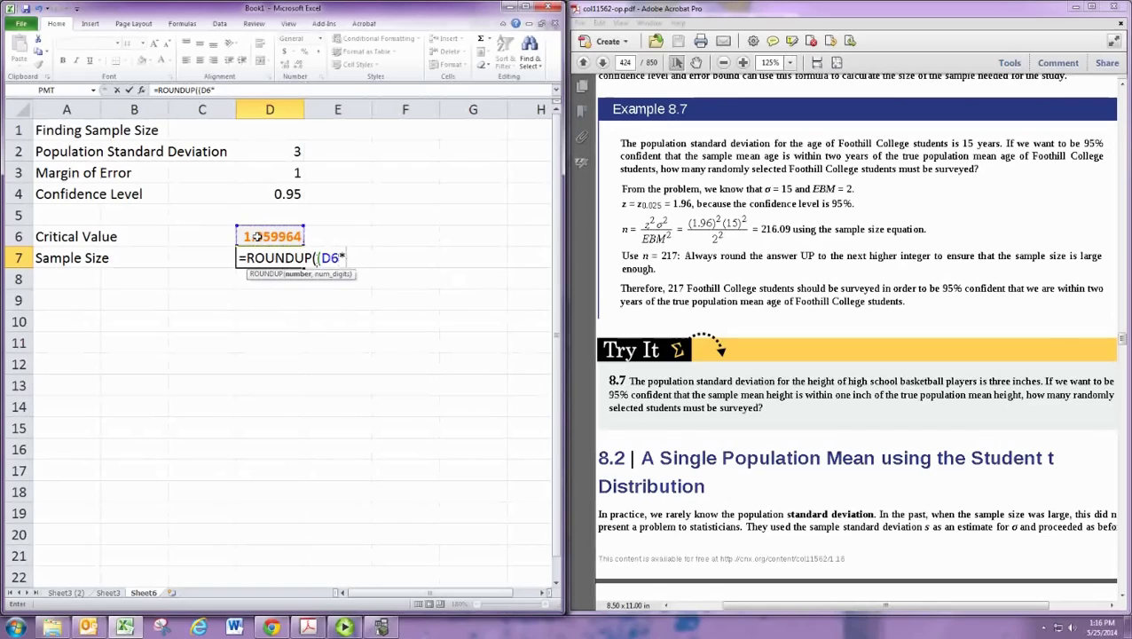
left_click(288, 151)
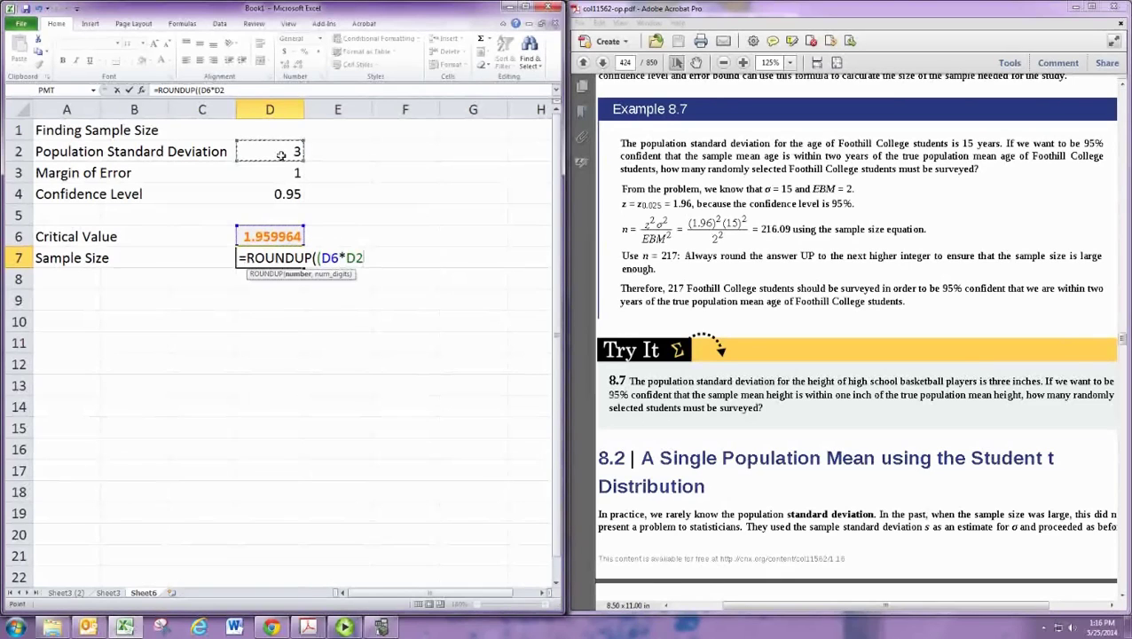
type("/")
left_click(292, 172)
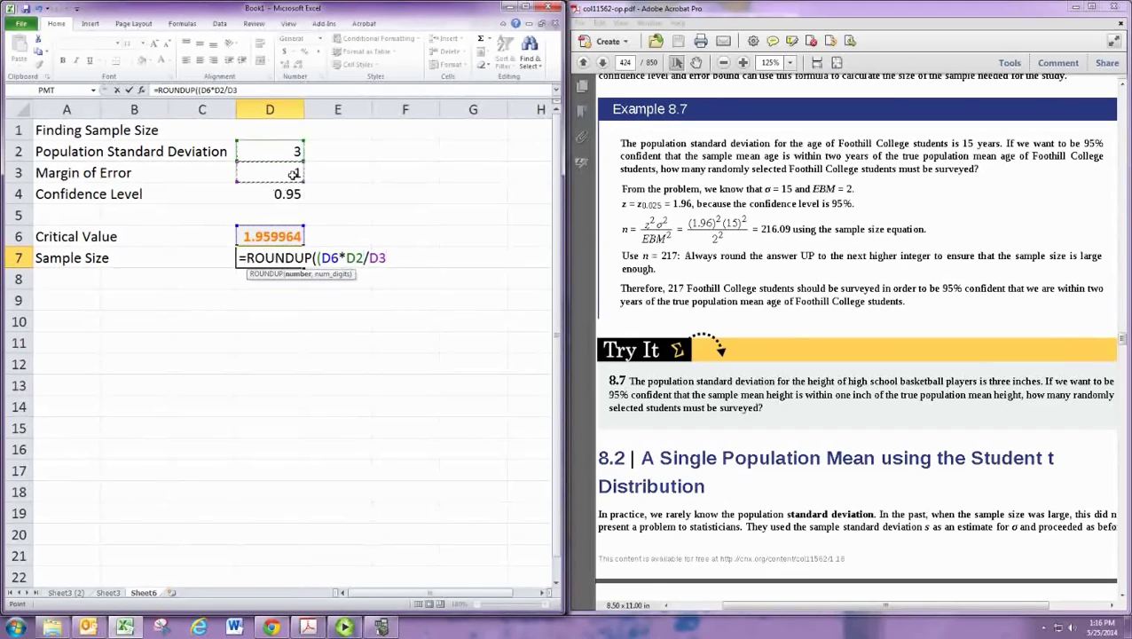
type(")^2")
type(",0")
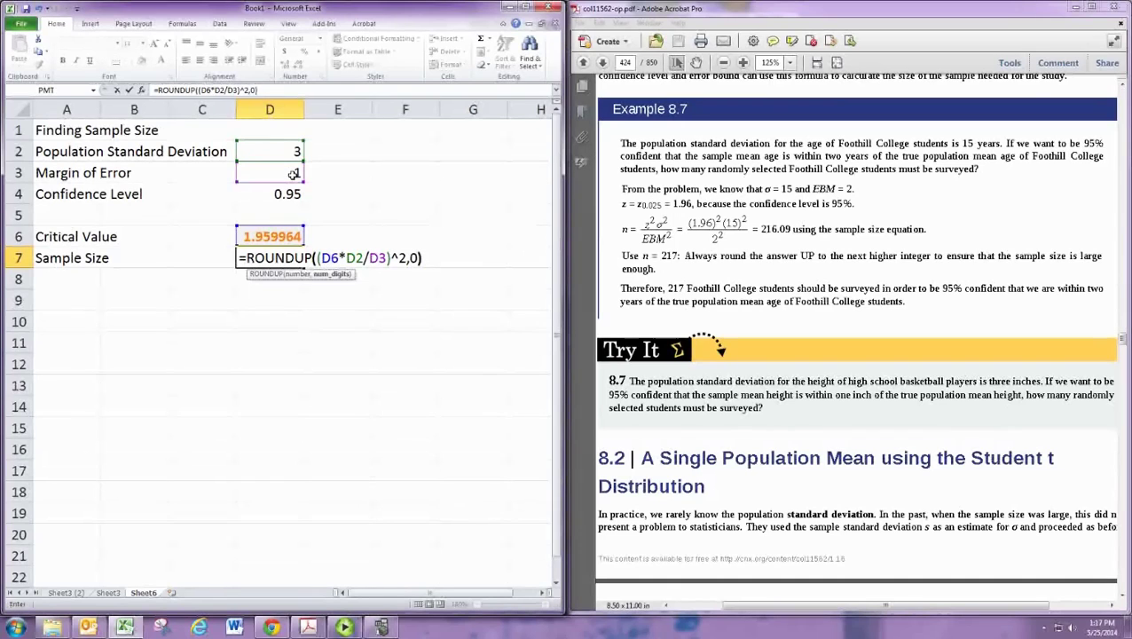
type(")")
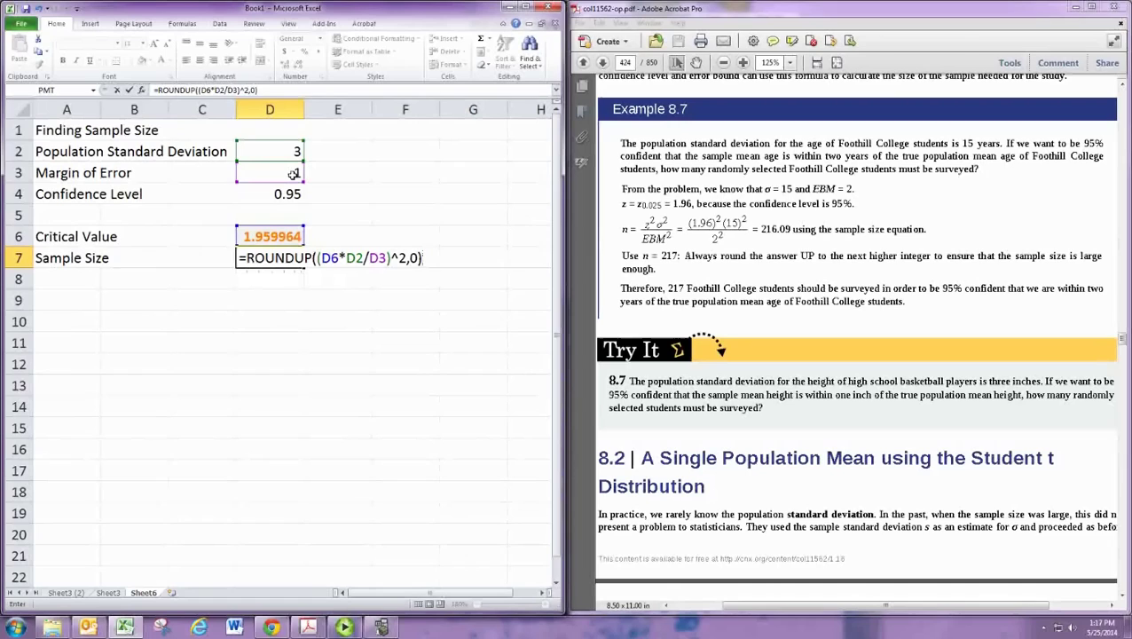
key("Tab")
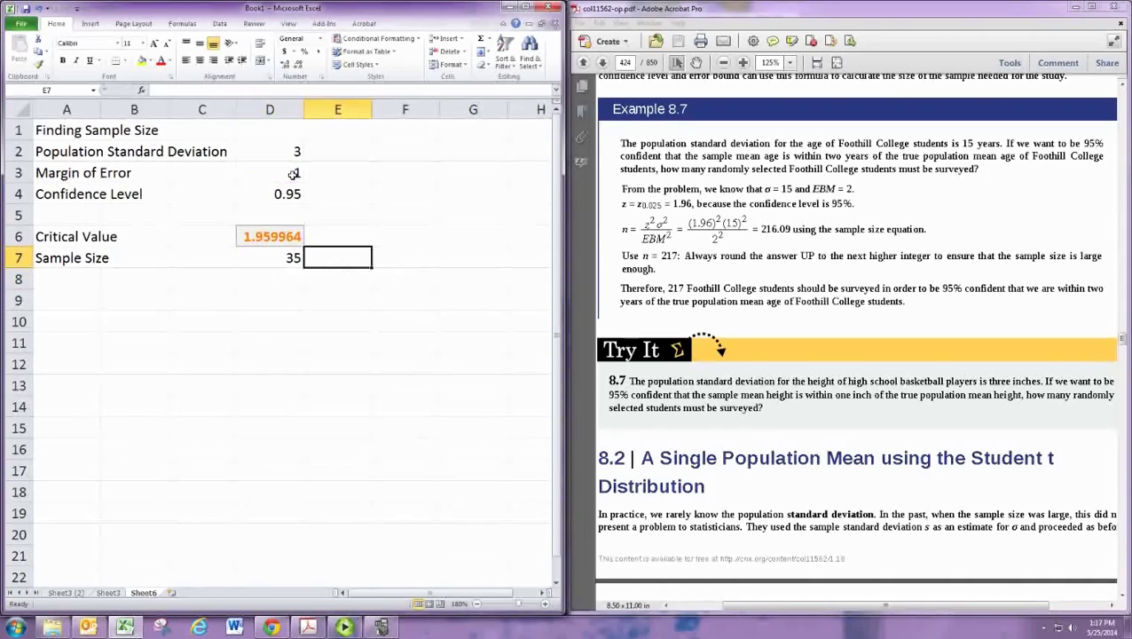
Enter 'individuals' in E7 beside the sample size 35
type("indivi")
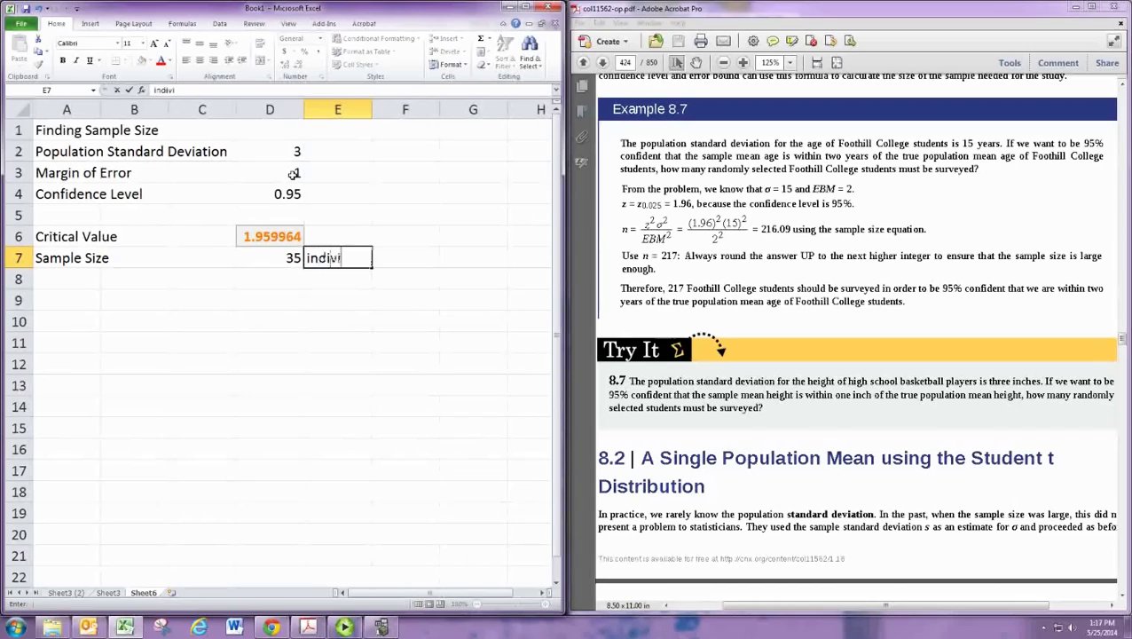
type("duals")
key("Return")
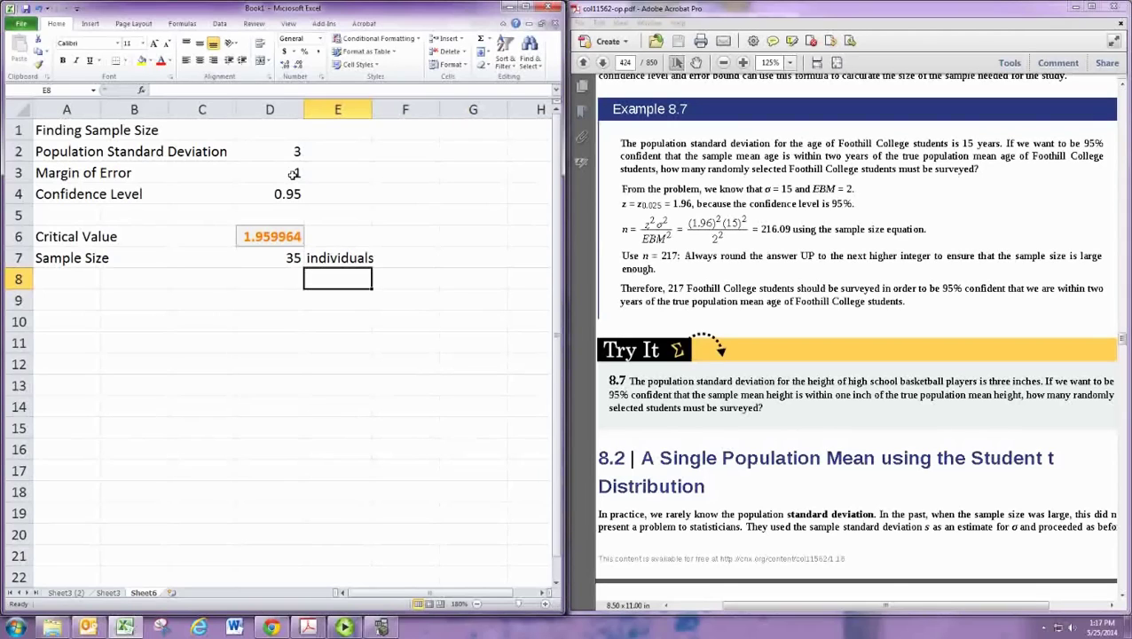
Apply the Calculation style to D7 and the Input style to D2:D4
left_click(283, 264)
left_click(529, 8)
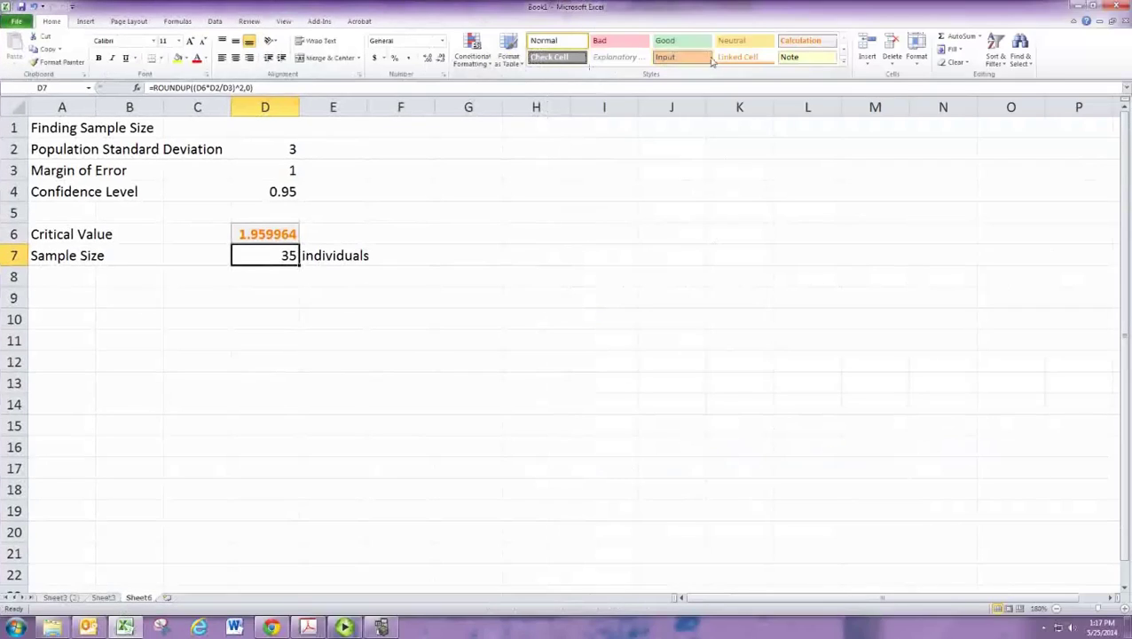
left_click(800, 40)
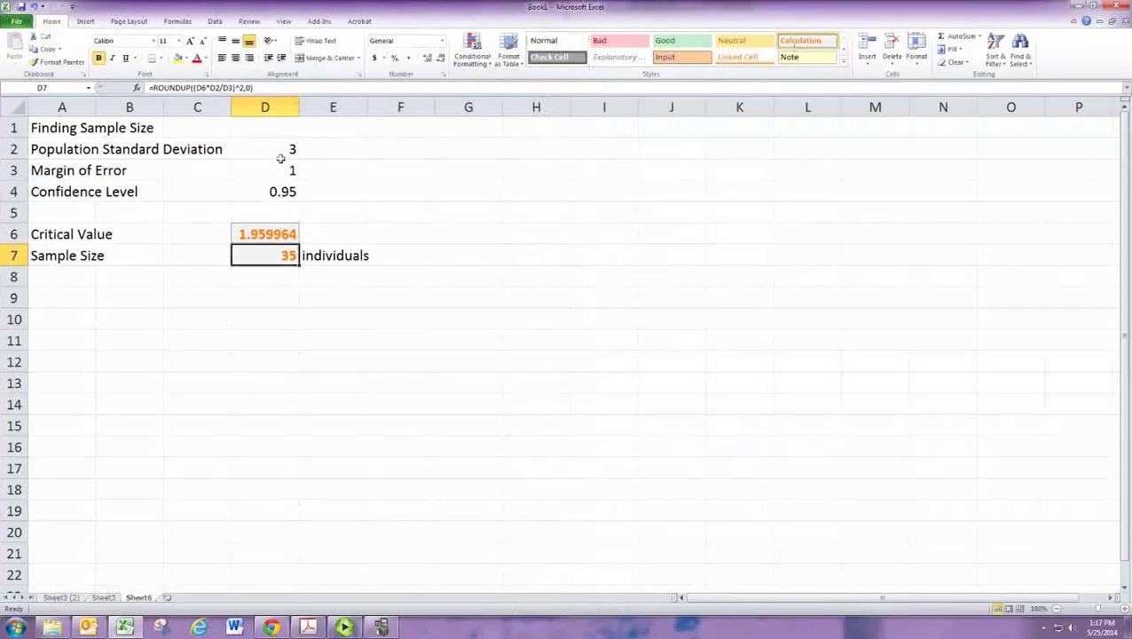
left_click_drag(280, 158, 282, 193)
left_click(666, 57)
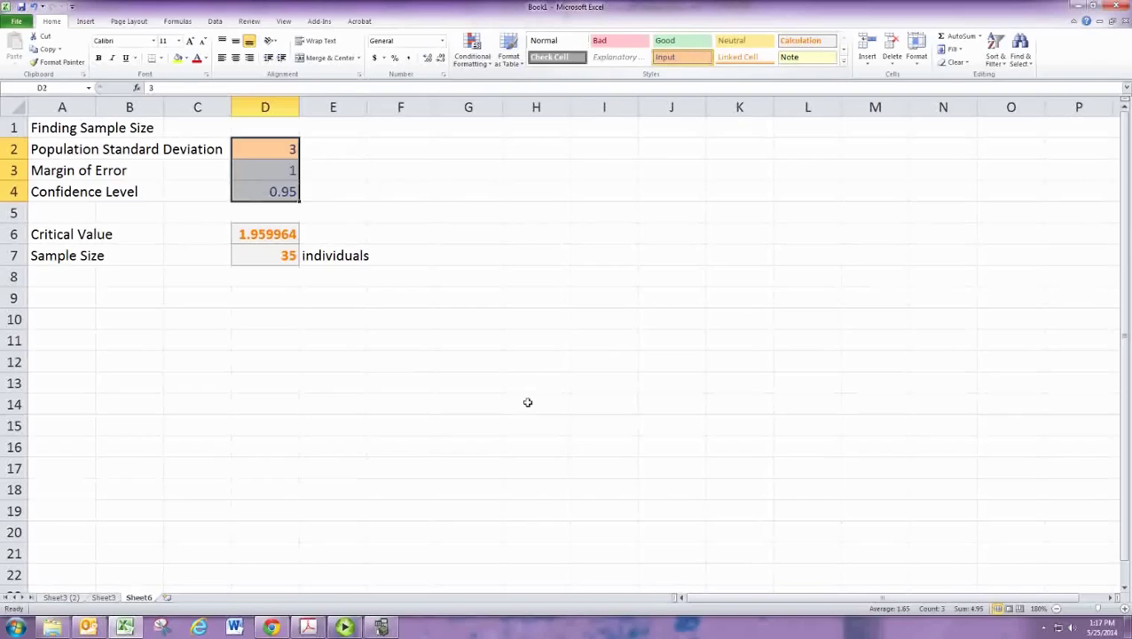
left_click(527, 402)
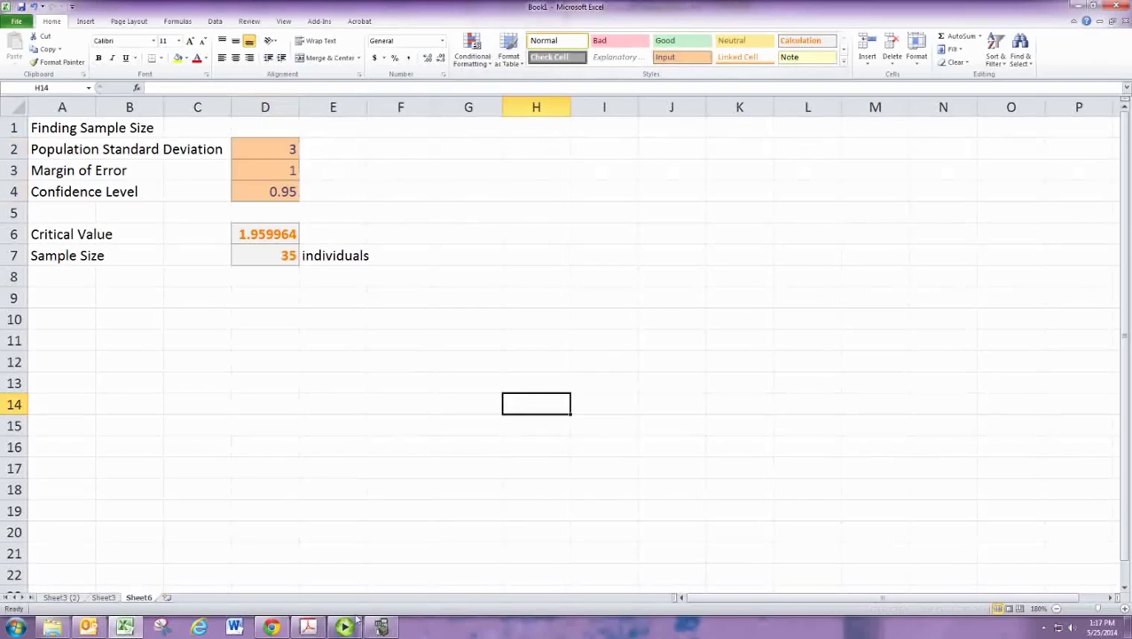
mouse_move(345, 628)
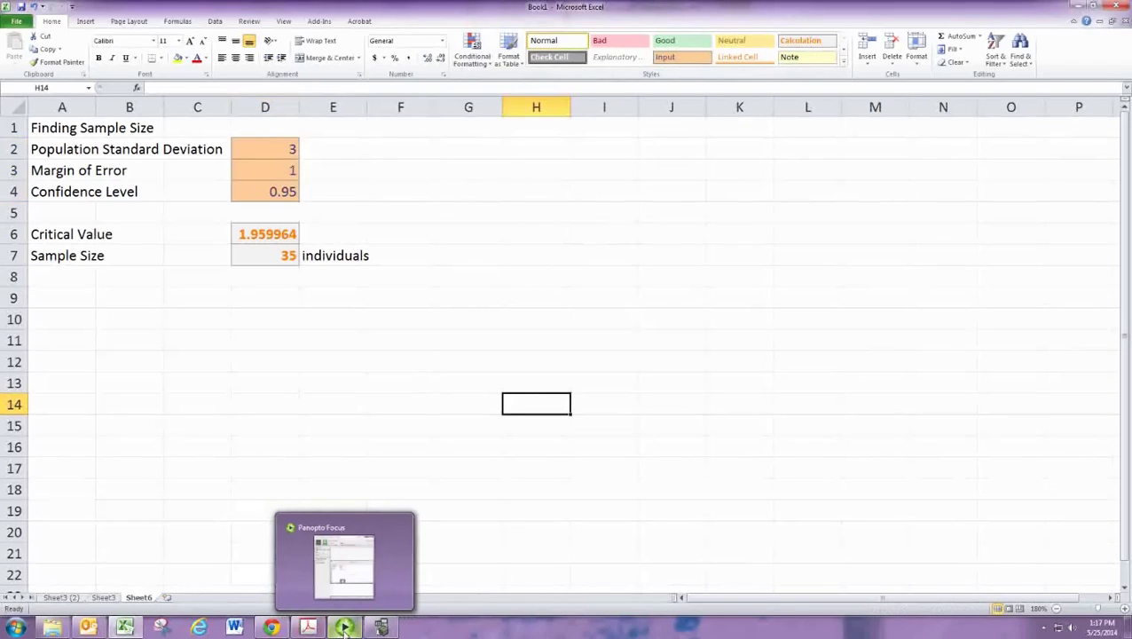